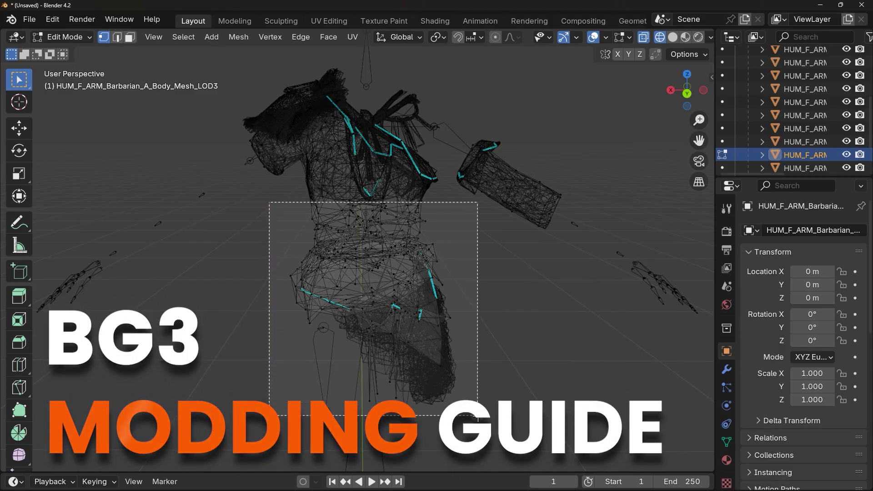
Step: Delete the selected torso vertices and switch the viewport to solid shading
key("x")
left_click(465, 316)
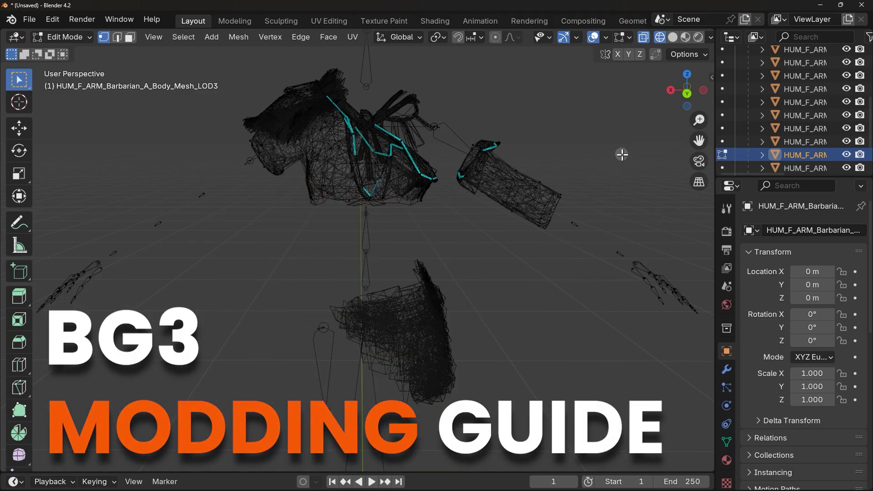
left_click(673, 38)
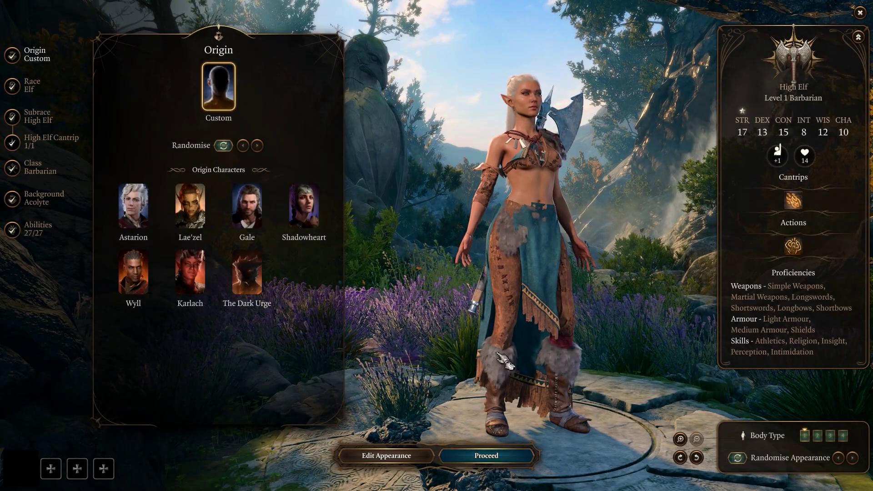
scroll(587, 246, "up", 5)
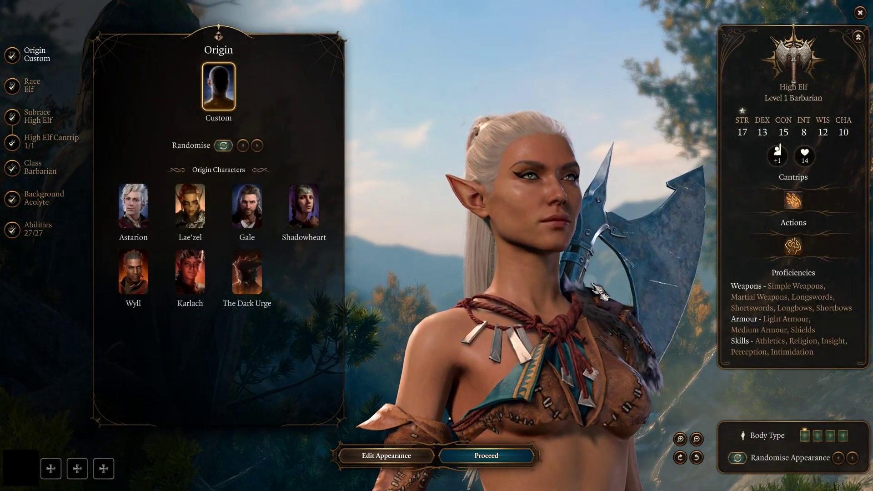
left_click_drag(592, 286, 548, 364)
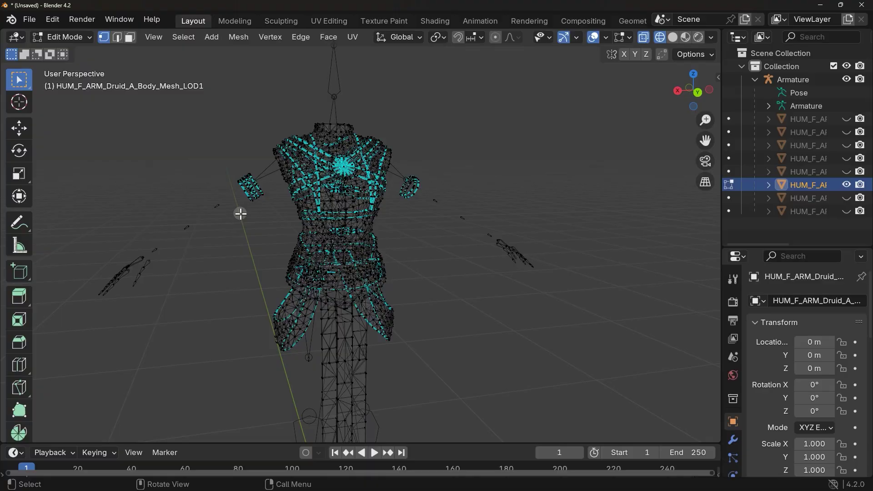
Step: Box-select and delete the lower part of the druid armor mesh, then inspect the result
left_click_drag(239, 213, 432, 365)
key("x")
left_click(422, 315)
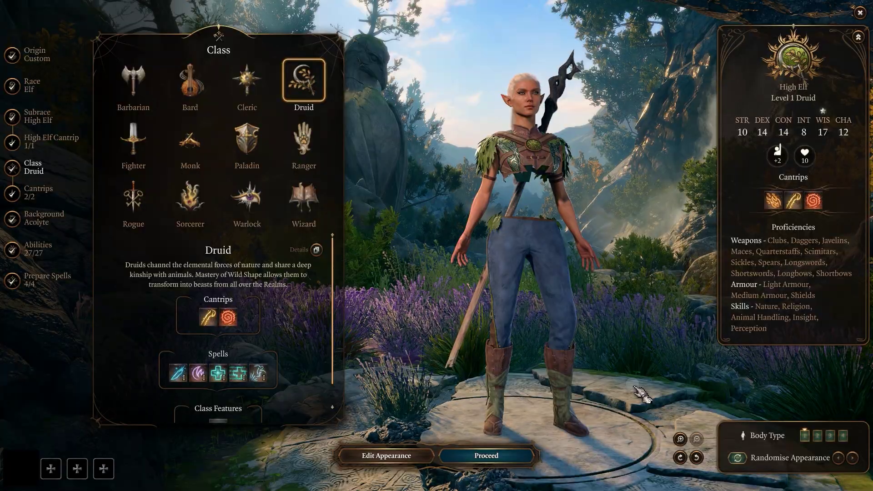
left_click_drag(641, 392, 714, 278)
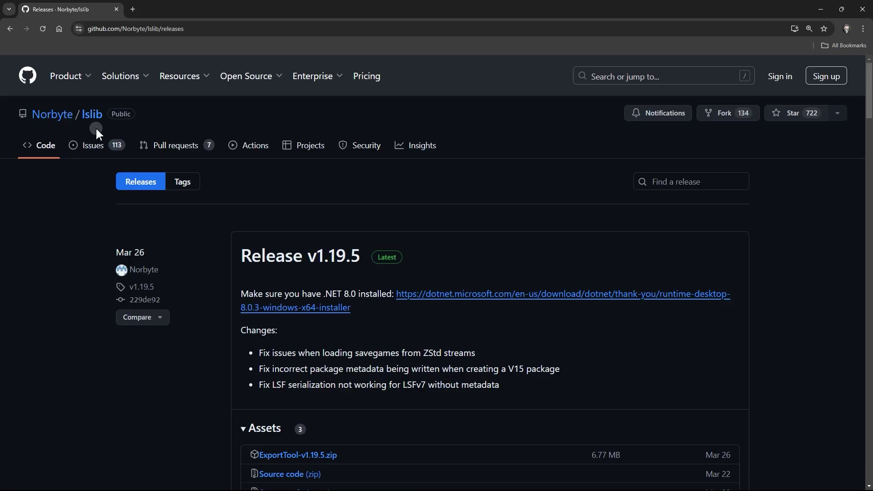
Step: Download ExportTool-v1.19.5.zip from the Release v1.19.5 assets
left_click_drag(81, 115, 100, 119)
left_click(102, 130)
scroll(217, 258, "down", 3)
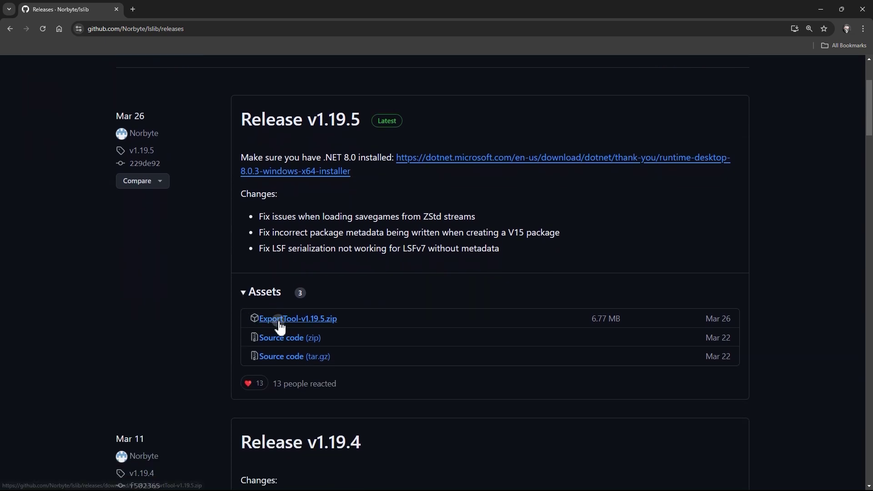
left_click(279, 320)
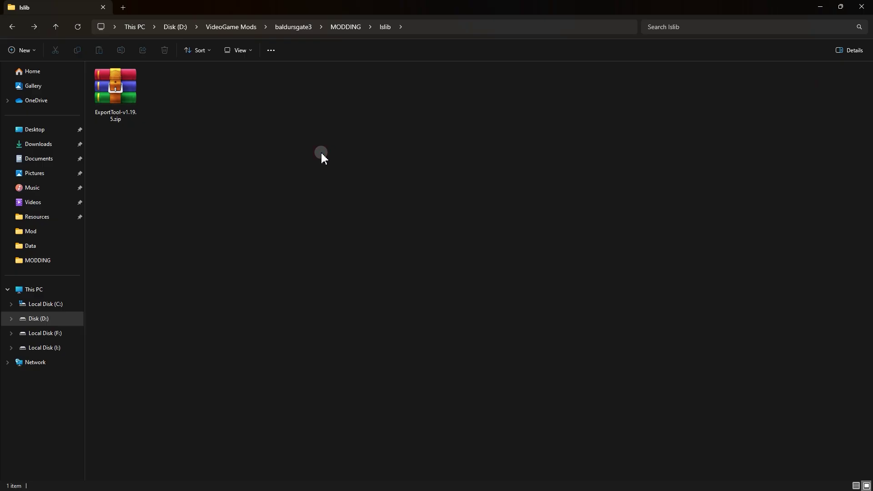
Step: Extract the Packed folder from ExportTool-v1.19.5.zip into lslib and select ConverterApp.exe
left_click(118, 103)
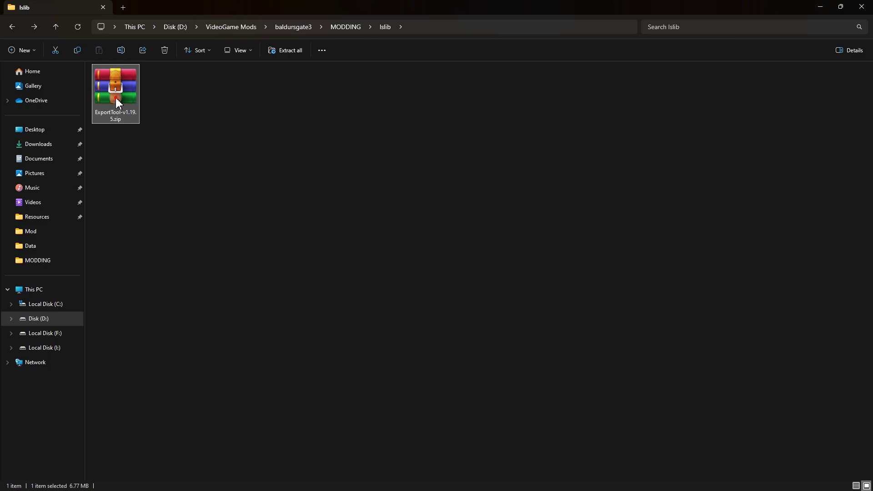
double_click(118, 102)
left_click_drag(279, 213, 236, 146)
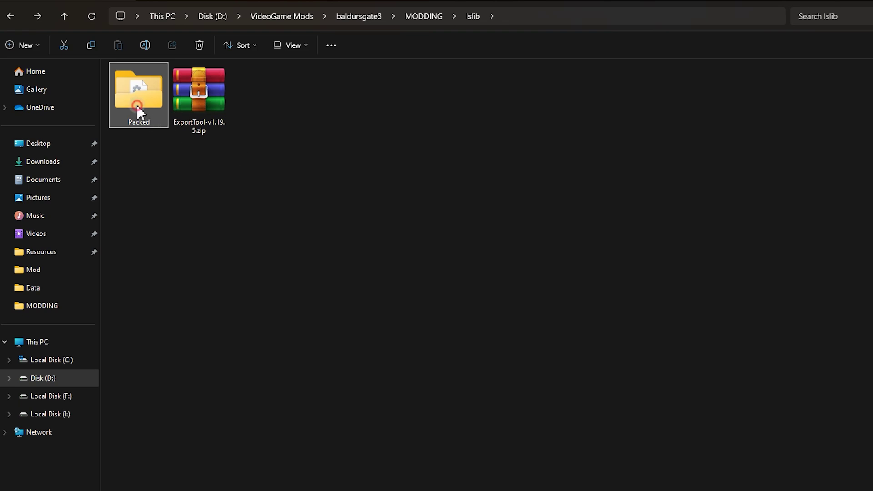
double_click(138, 109)
left_click(145, 131)
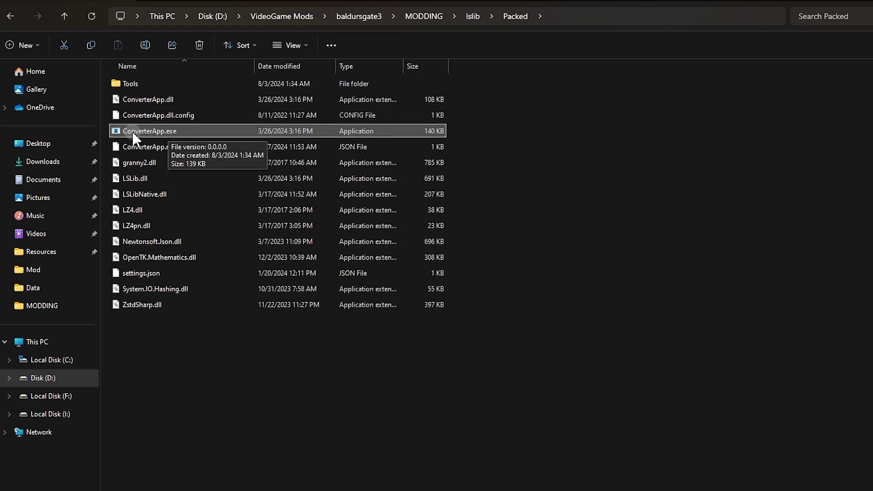
left_click(222, 133)
Step: Launch ConverterApp, maximize LSLib Toolkit and show the PAK / LSV Tools tab
double_click(222, 132)
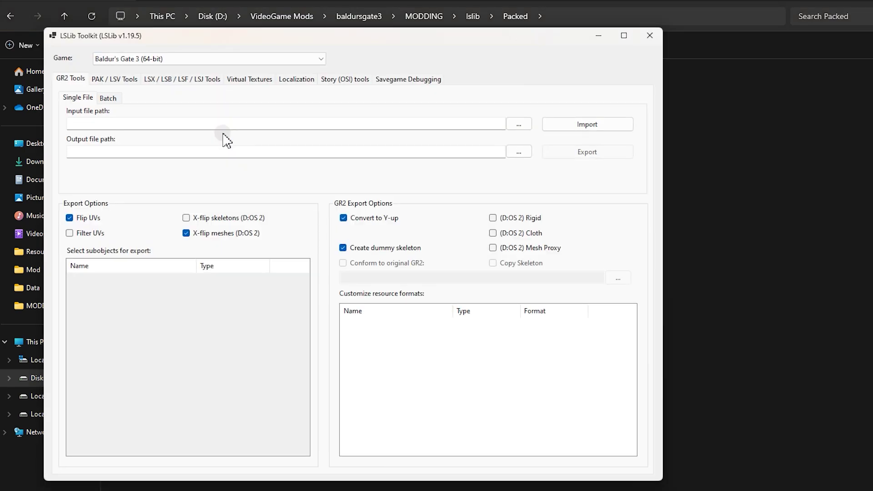
left_click(626, 37)
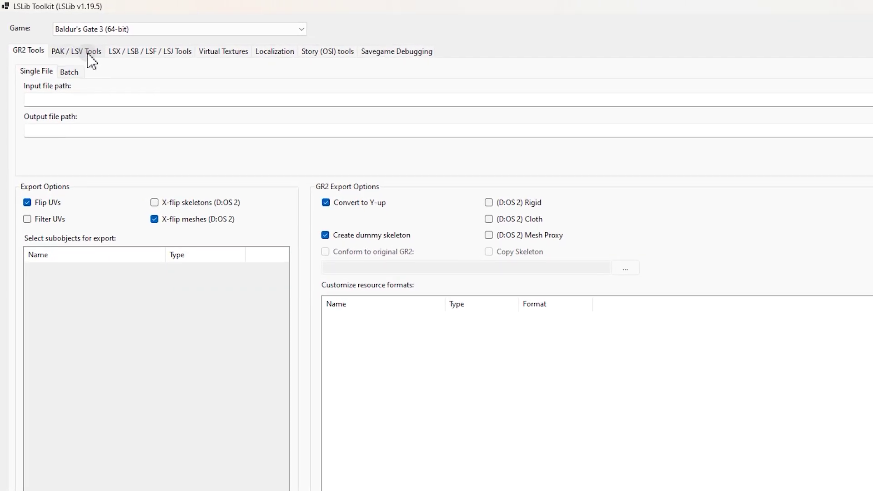
left_click(90, 54)
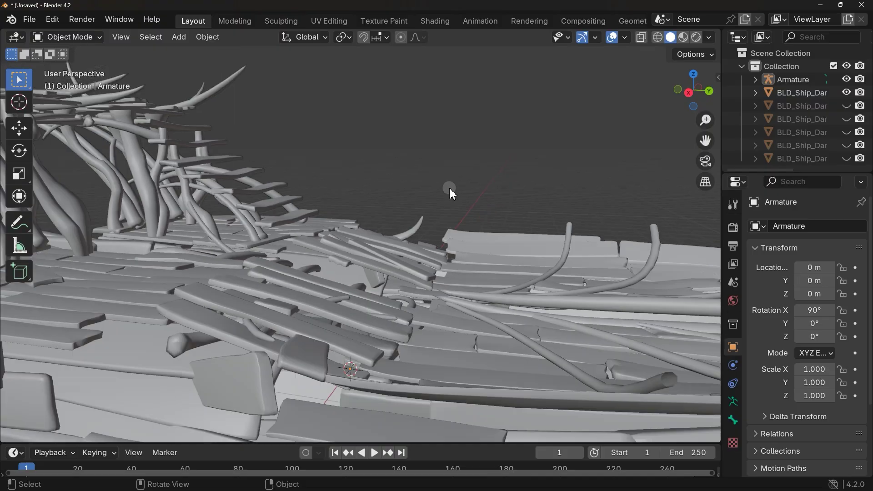
middle_click_drag(449, 187, 206, 271)
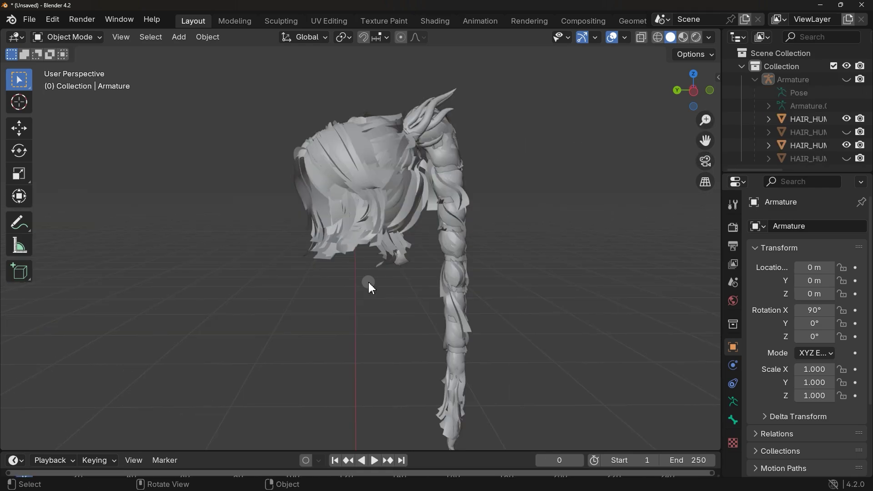
Step: Open the Data folder in the Baldur's Gate 3 game directory
scroll(367, 280, "up", 2)
middle_click_drag(368, 280, 616, 279)
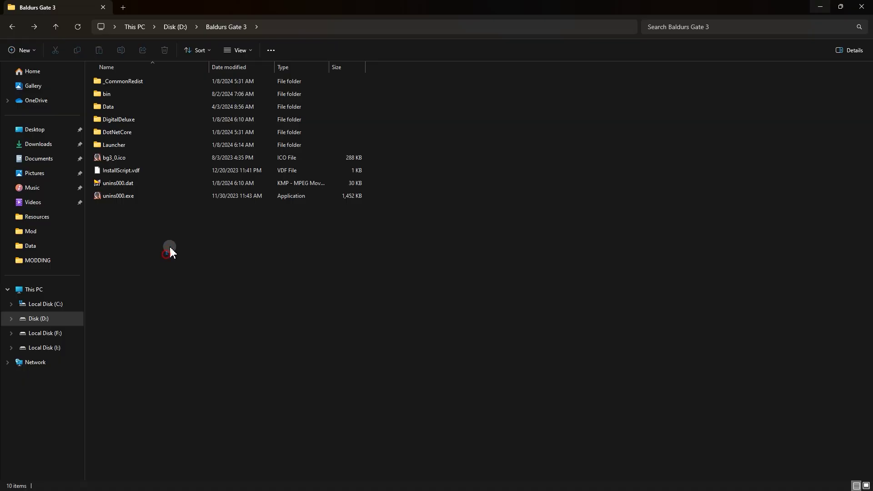
left_click_drag(171, 249, 224, 82)
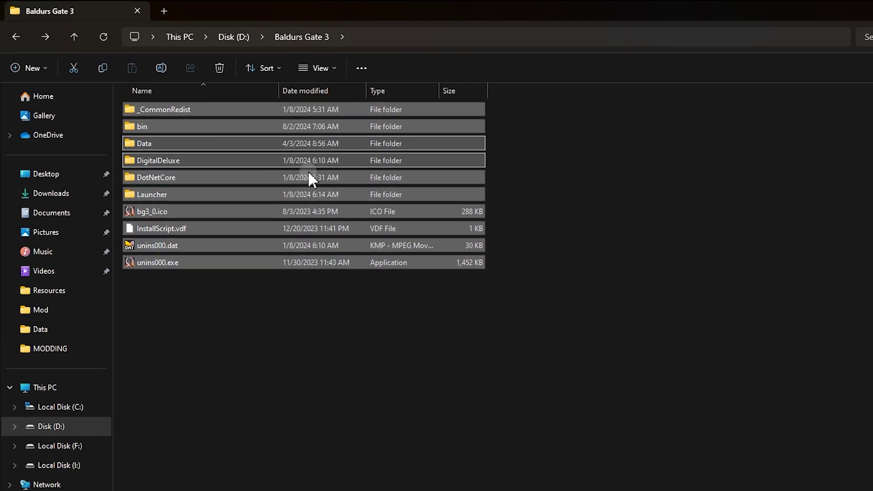
left_click(248, 145)
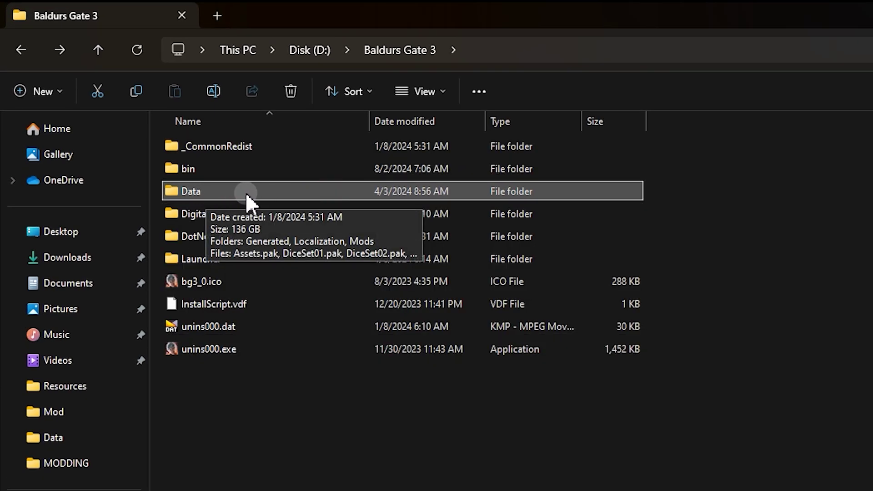
double_click(212, 192)
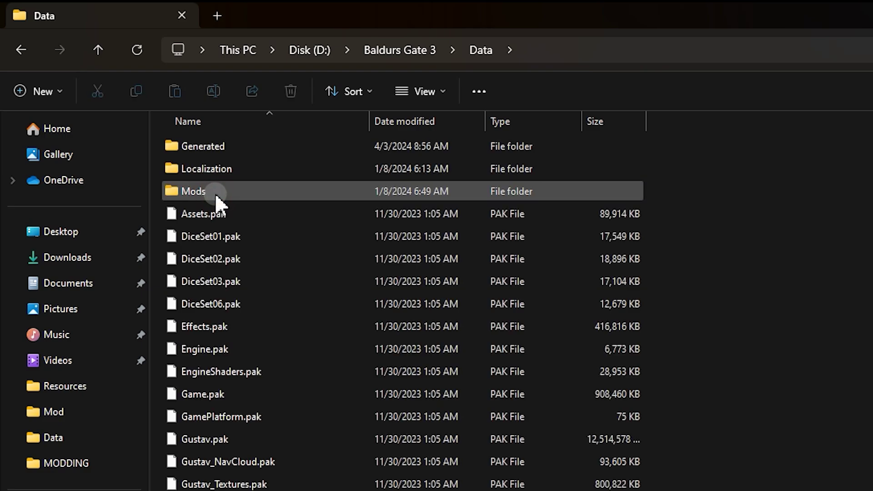
Step: Browse the Data folder's .pak files and select Models.pak
left_click_drag(768, 210, 319, 490)
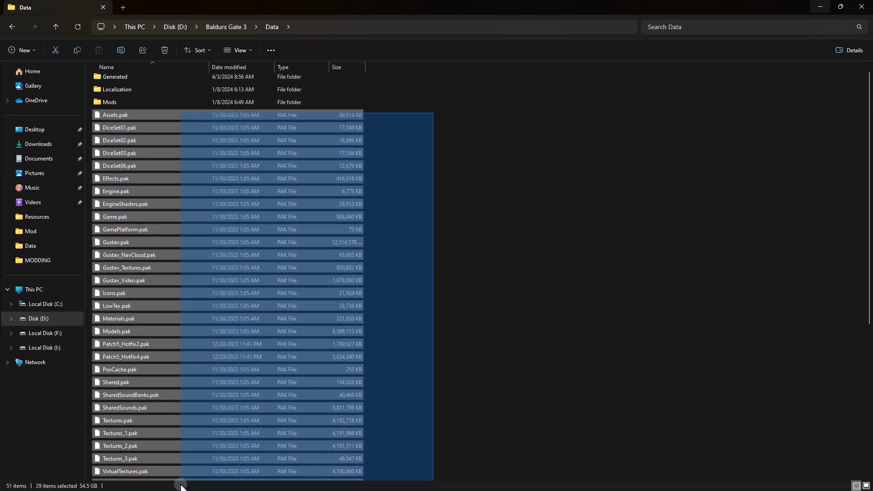
left_click_drag(181, 486, 386, 244)
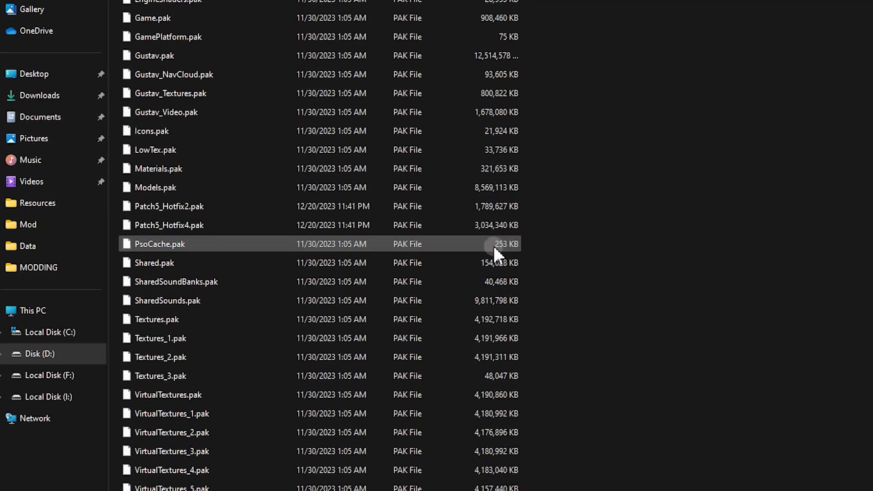
left_click(495, 246)
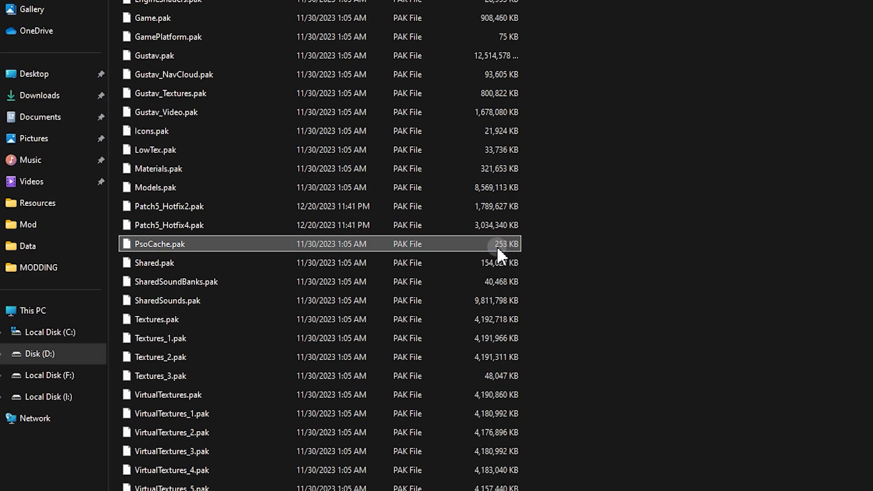
left_click(502, 339)
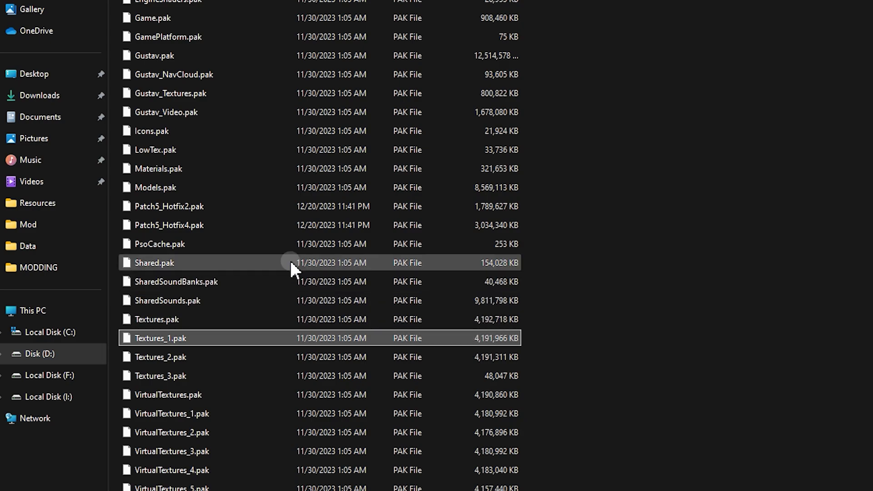
scroll(252, 225, "up", 4)
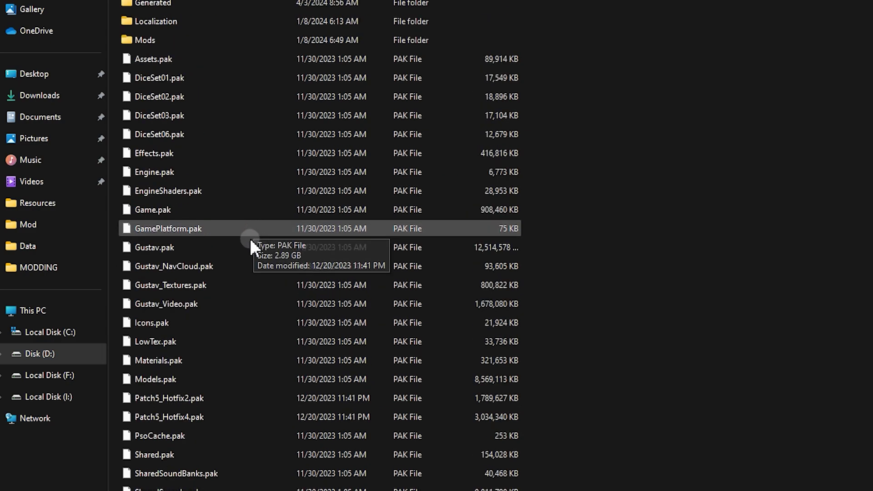
left_click(210, 384)
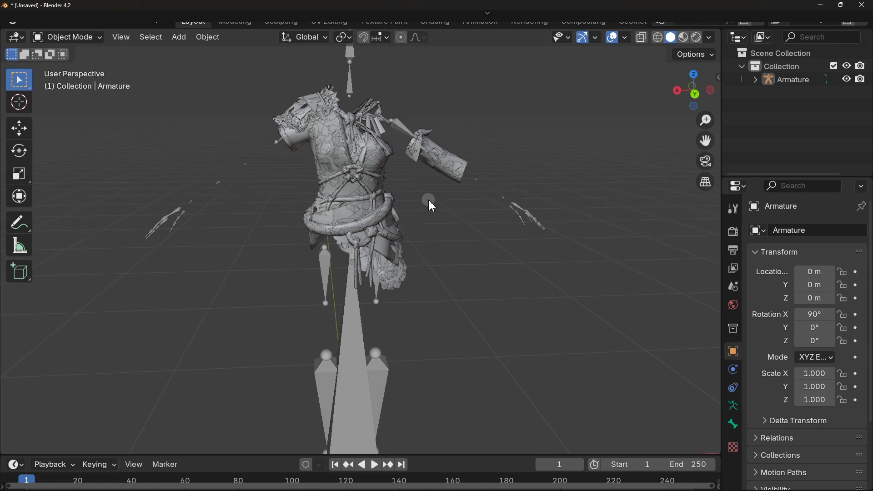
middle_click_drag(432, 206, 437, 231, "shift")
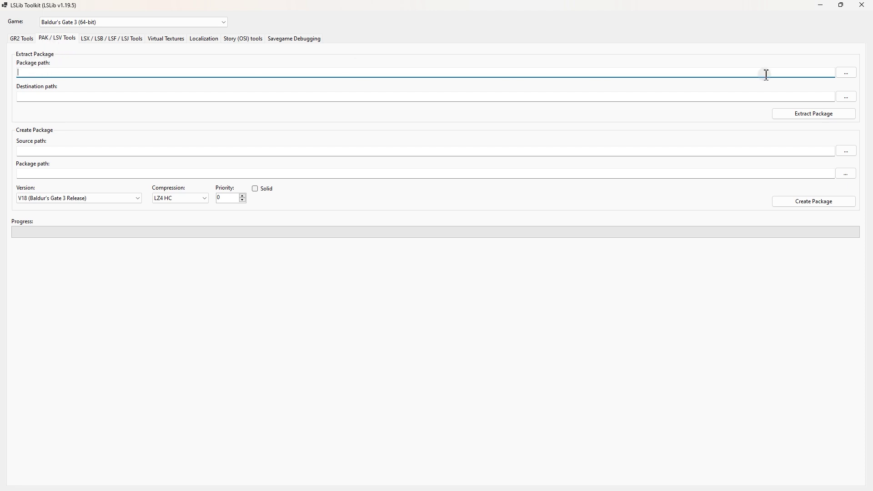
Step: Set the package path to Models.pak from the game's Data folder
left_click(847, 74)
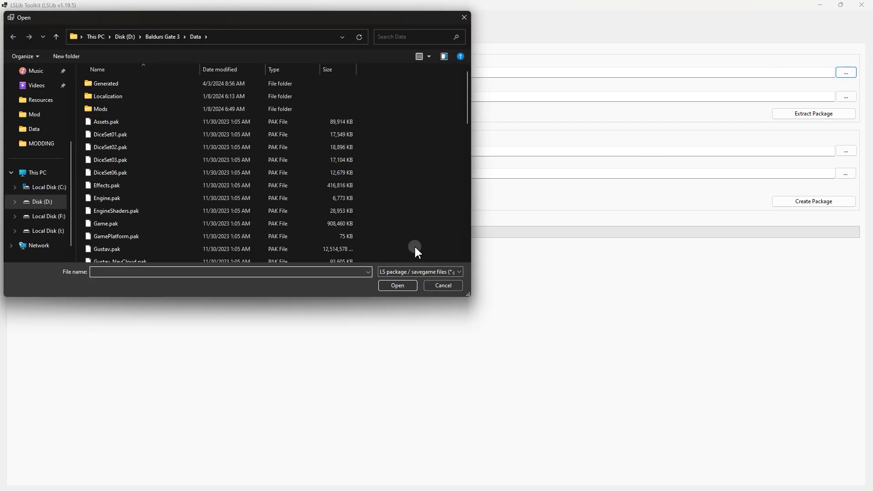
left_click(304, 186)
type("ma")
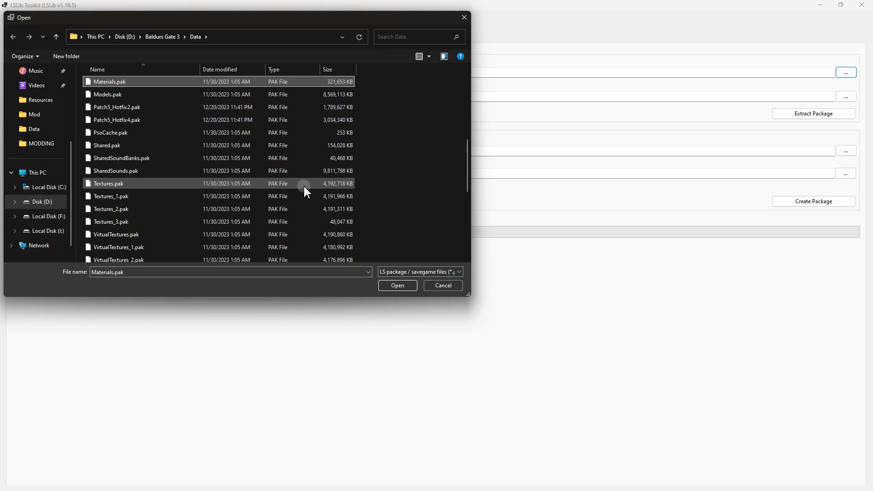
left_click(138, 96)
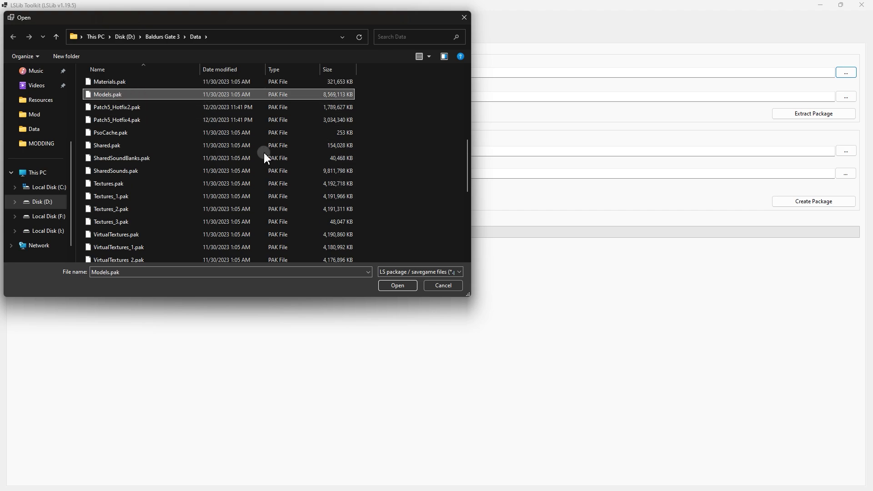
left_click(389, 287)
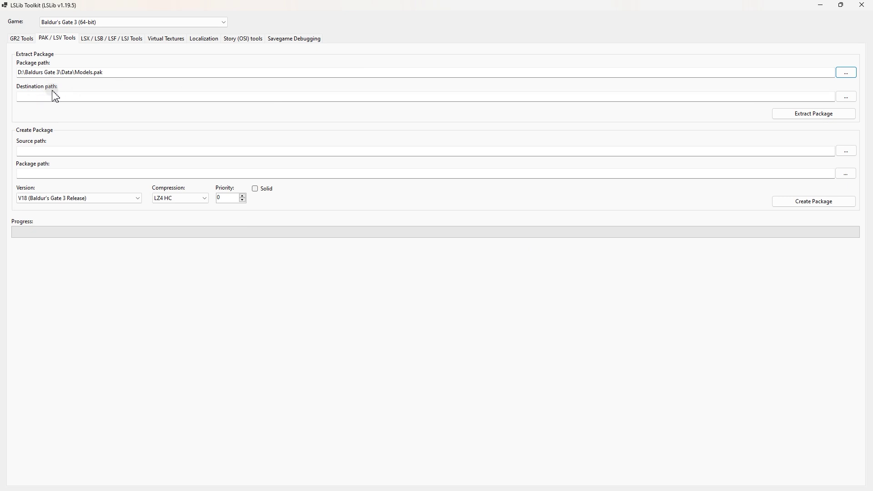
Step: Create a new Files folder in lslib and choose it as the extraction destination
left_click(846, 98)
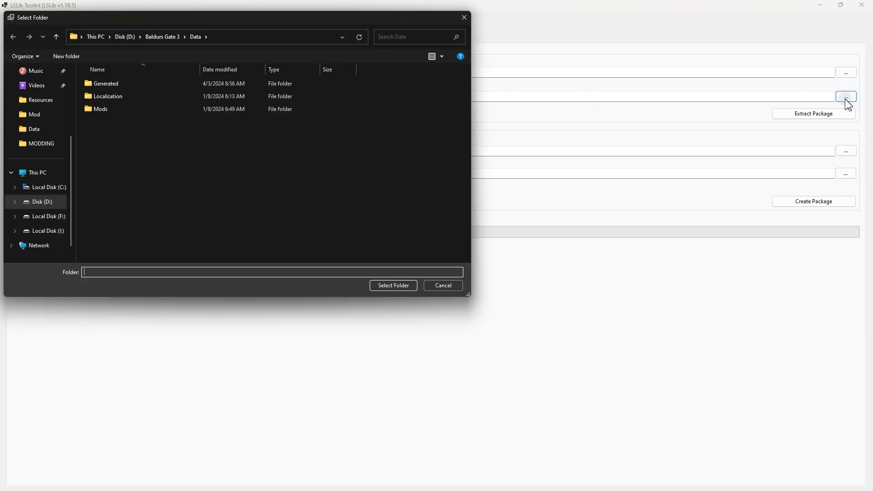
left_click(34, 202)
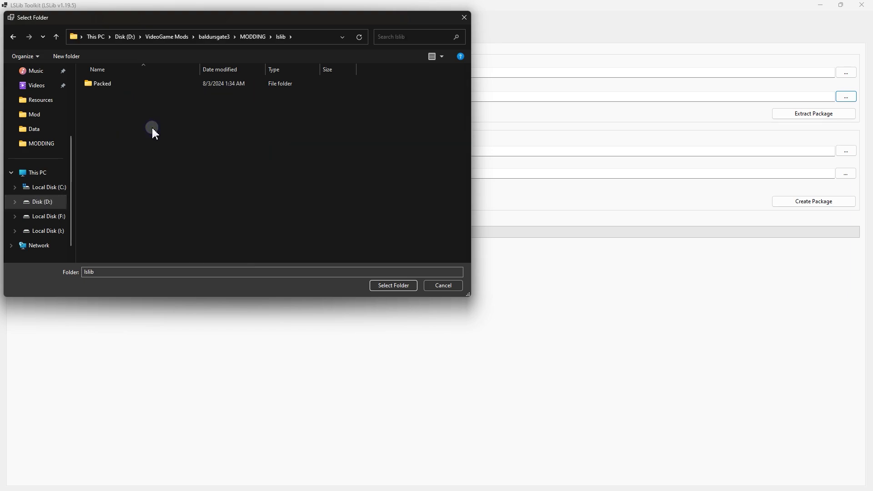
right_click(151, 127)
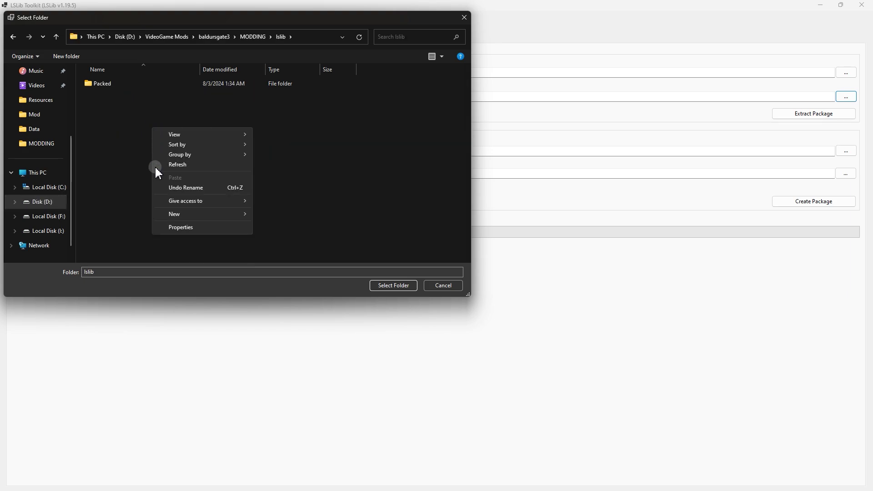
left_click(200, 214)
left_click(302, 214)
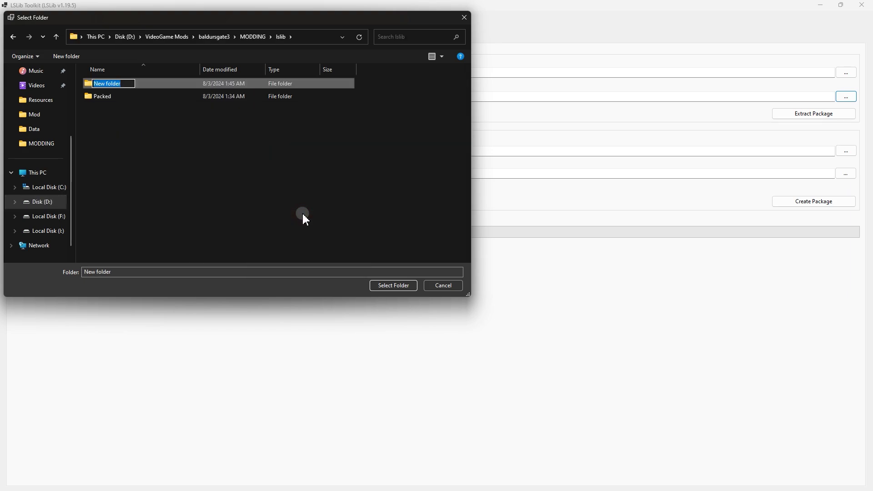
type("Files")
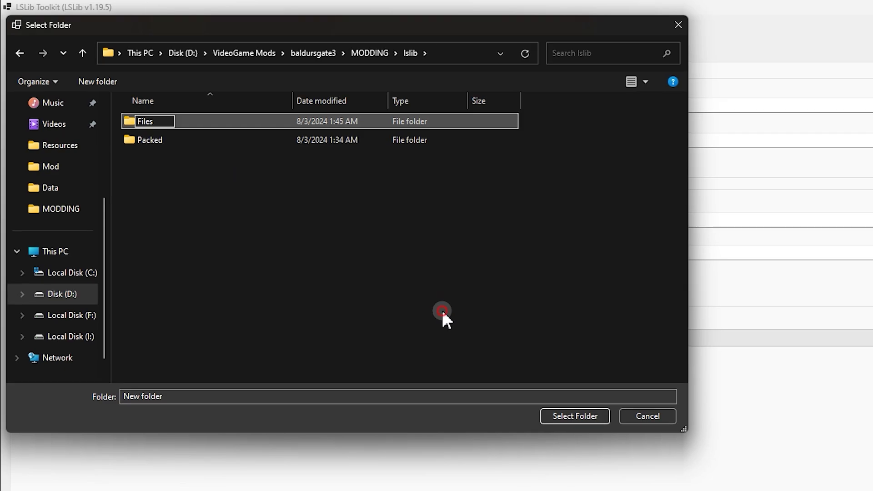
key("Return")
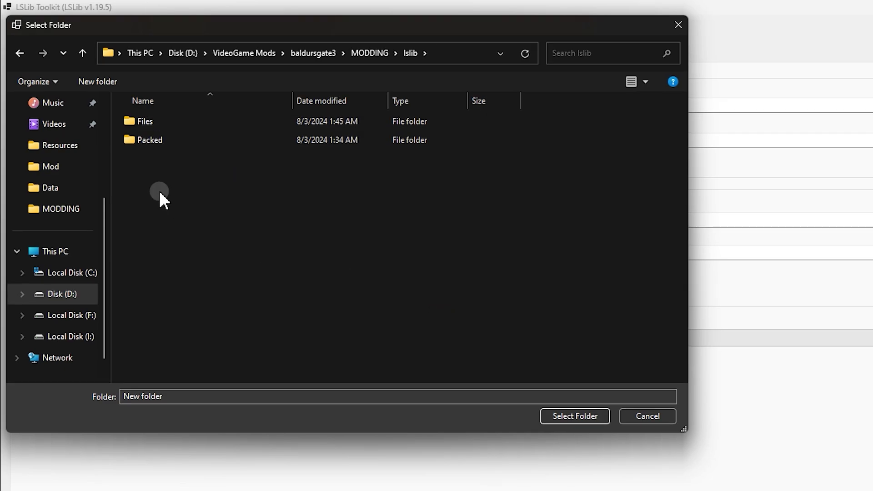
double_click(176, 122)
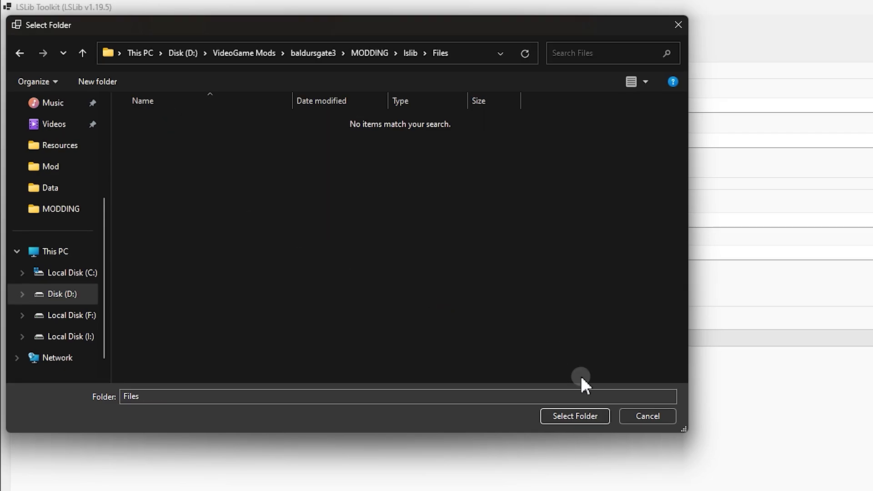
left_click(576, 416)
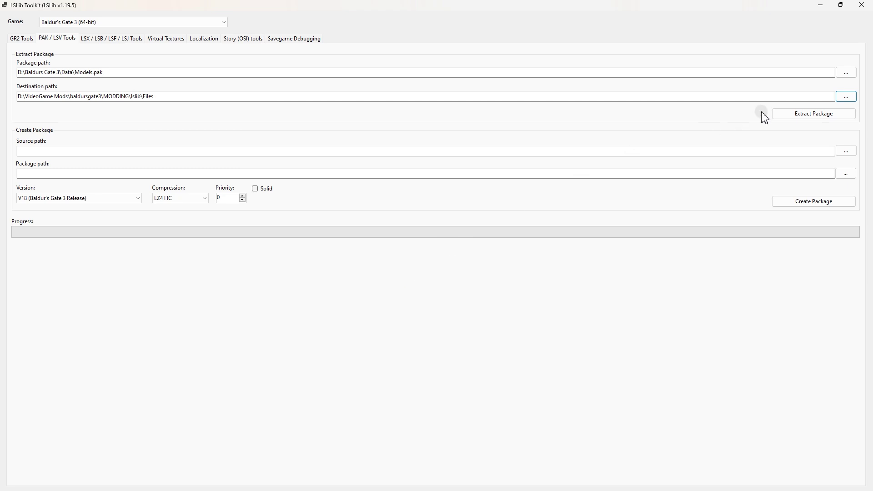
Step: Extract Models.pak and confirm the 'Package extracted successfully' message
left_click(794, 115)
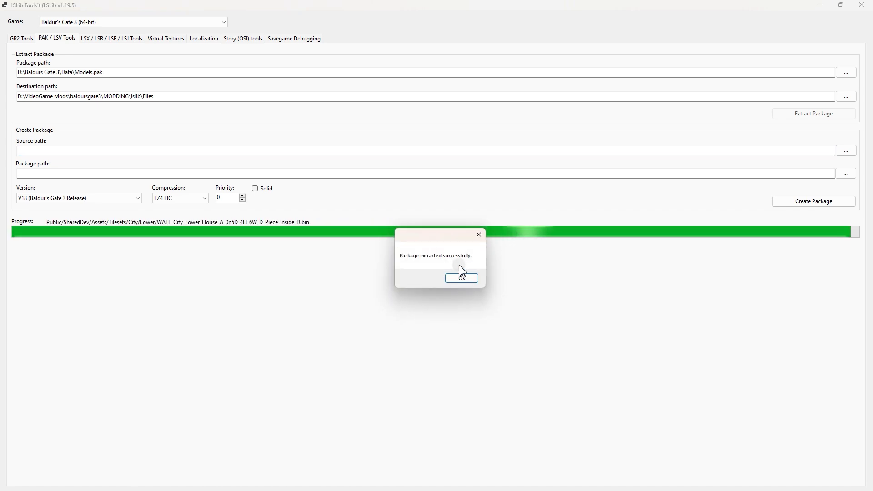
left_click(467, 277)
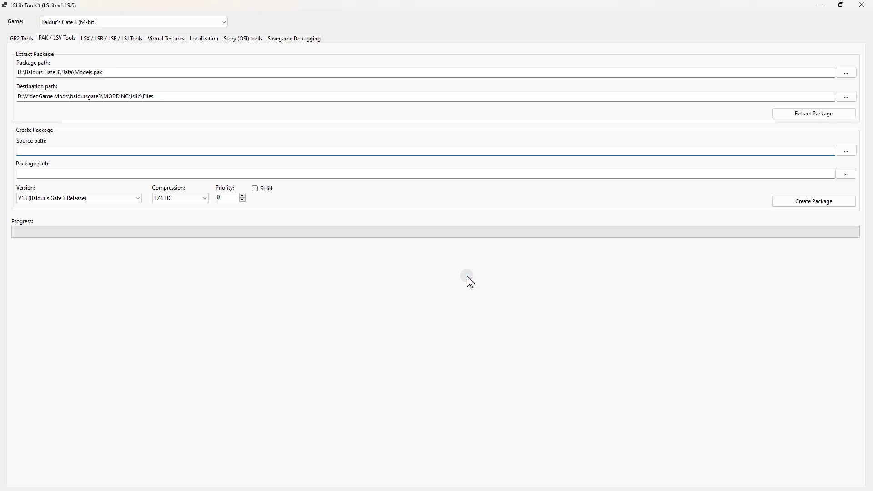
Step: Navigate to Files\Generated\Public\Shared\Assets in File Explorer
left_click(133, 133)
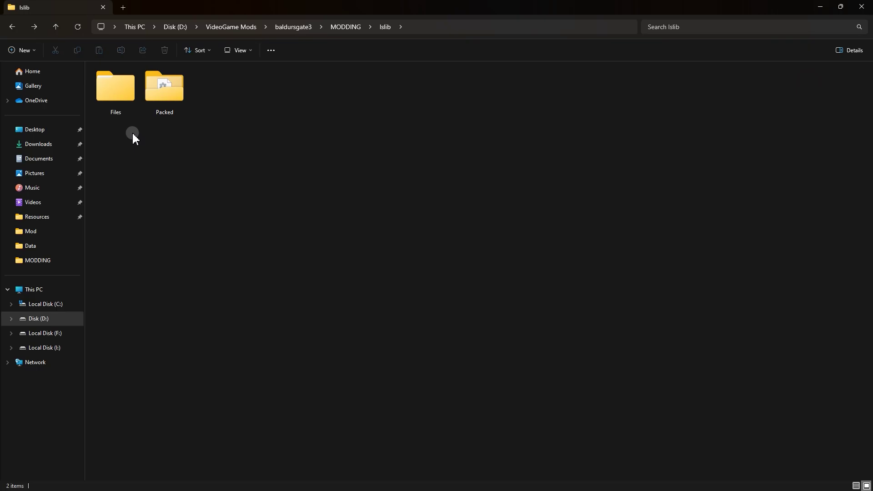
double_click(121, 101)
double_click(125, 82)
double_click(126, 81)
double_click(125, 82)
double_click(125, 81)
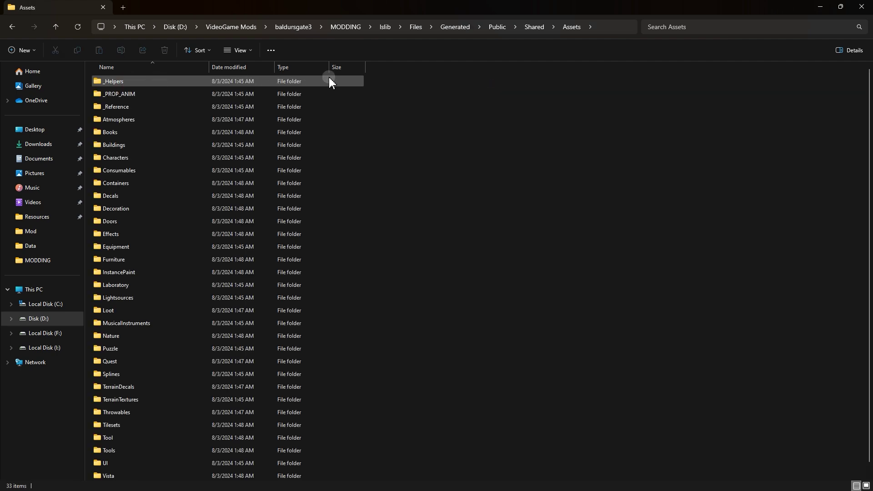
Step: Pick HUM_F_ARM_Barbarian_A_Body.GR2 in Blender's import file browser
left_click_drag(404, 75, 149, 470)
left_click(428, 198)
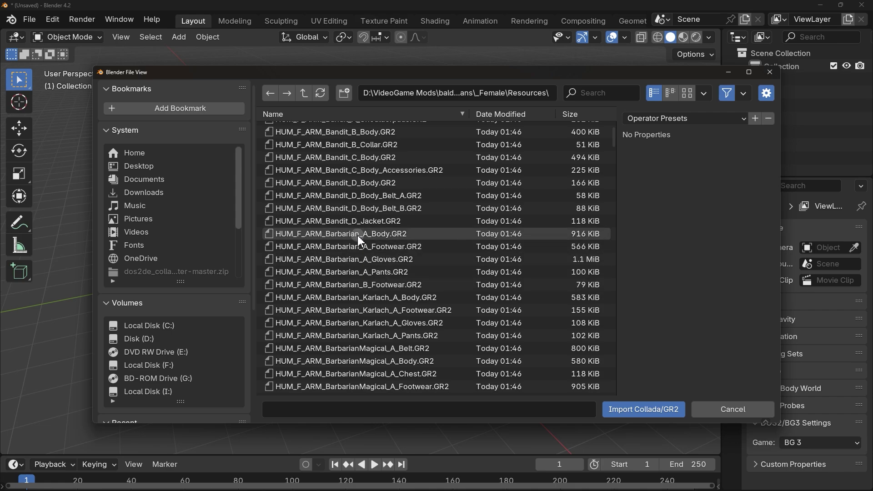
left_click(358, 234)
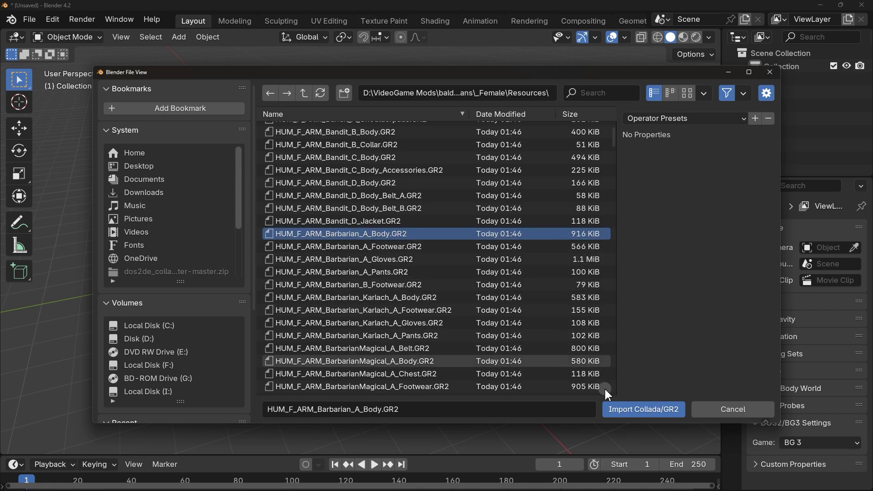
Step: Import HUM_F_ARM_Barbarian_A_Body.GR2 with Import Collada/GR2 and view its armature
left_click(627, 411)
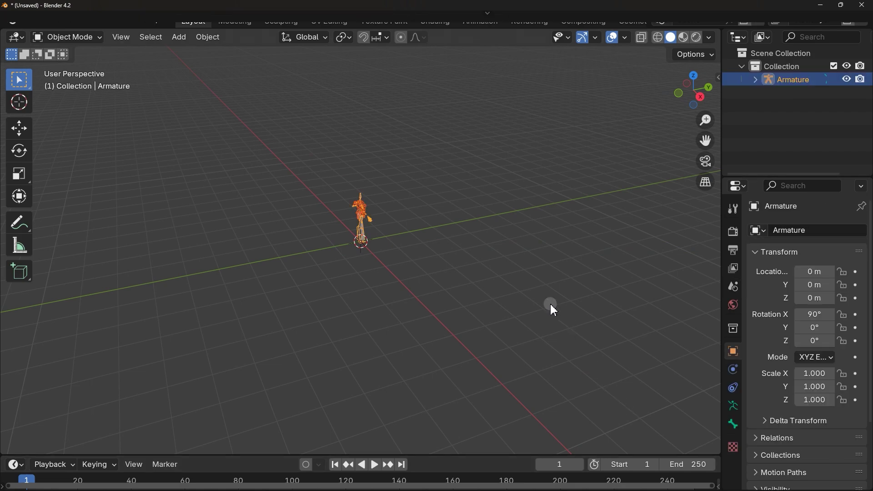
scroll(452, 188, "up", 5)
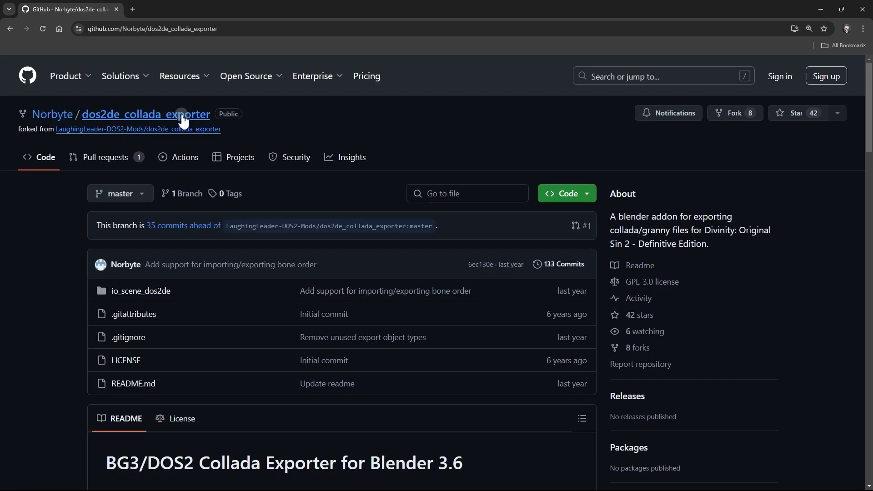
Step: Download dos2de_collada_exporter as a ZIP and select the downloaded file
left_click(583, 194)
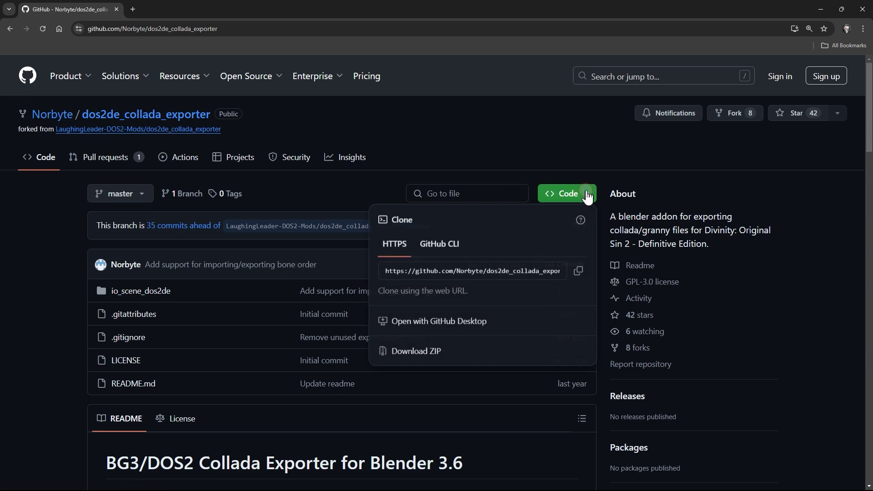
left_click(402, 353)
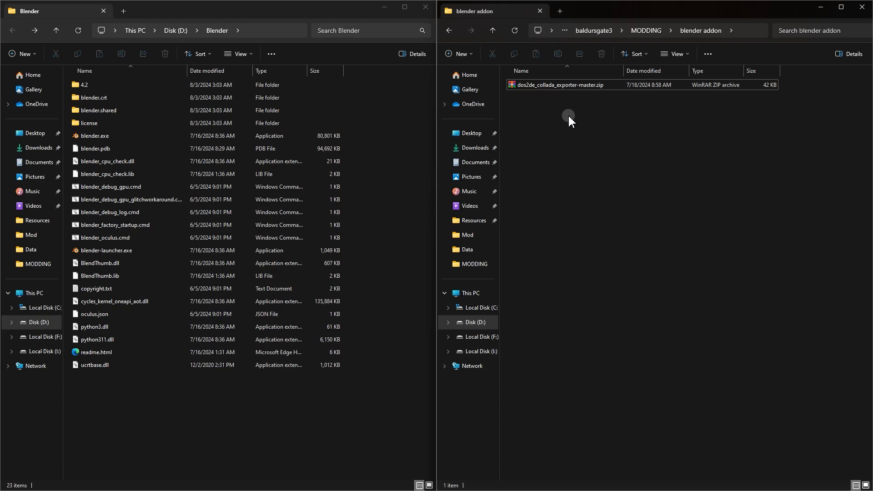
left_click(571, 86)
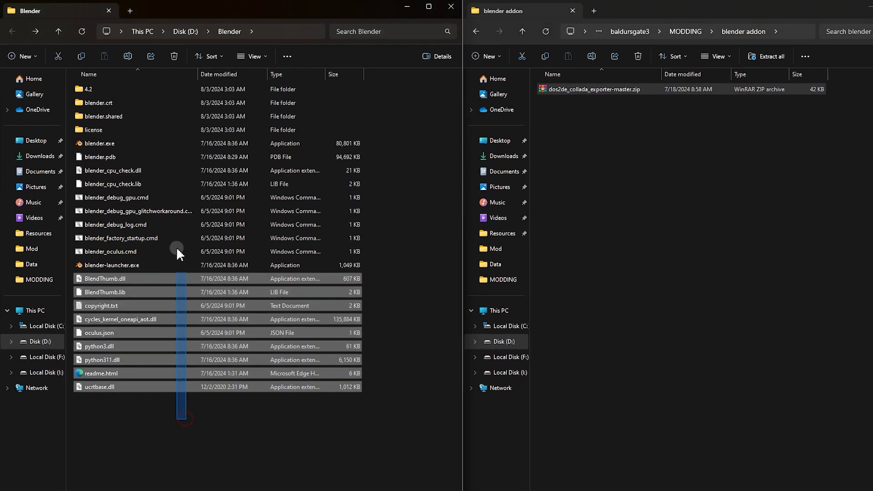
Step: Navigate the left Explorer window into Blender's 4.2\scripts\addons_core folder
left_click_drag(177, 234, 183, 94)
left_click(176, 88)
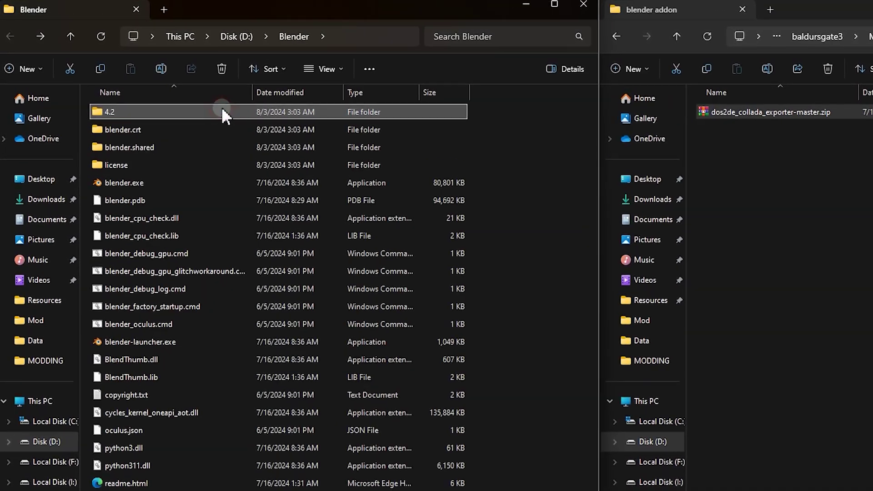
double_click(223, 112)
left_click(204, 163)
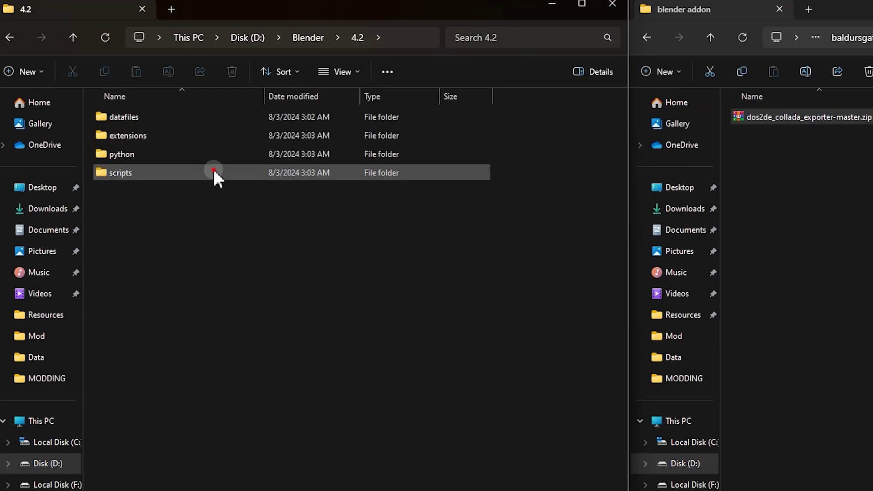
double_click(214, 169)
left_click(213, 117)
double_click(208, 116)
left_click_drag(311, 489, 313, 112)
left_click(389, 447)
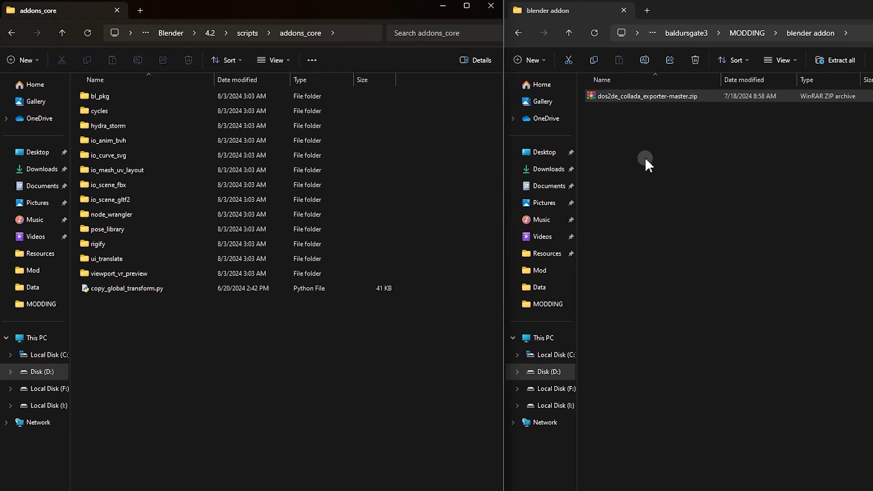
Step: Open the exporter zip in WinRAR and drag io_scene_dos2de from dos2de_collada_exporter-master into addons_core
left_click(857, 121)
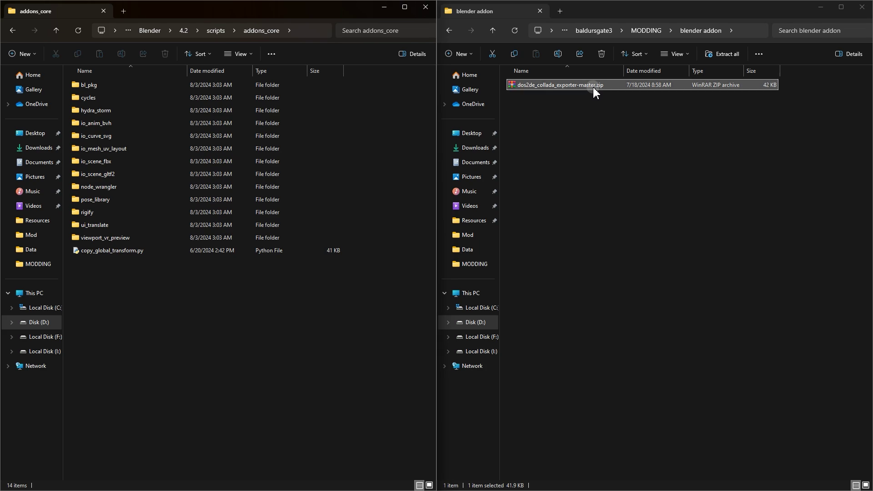
double_click(594, 85)
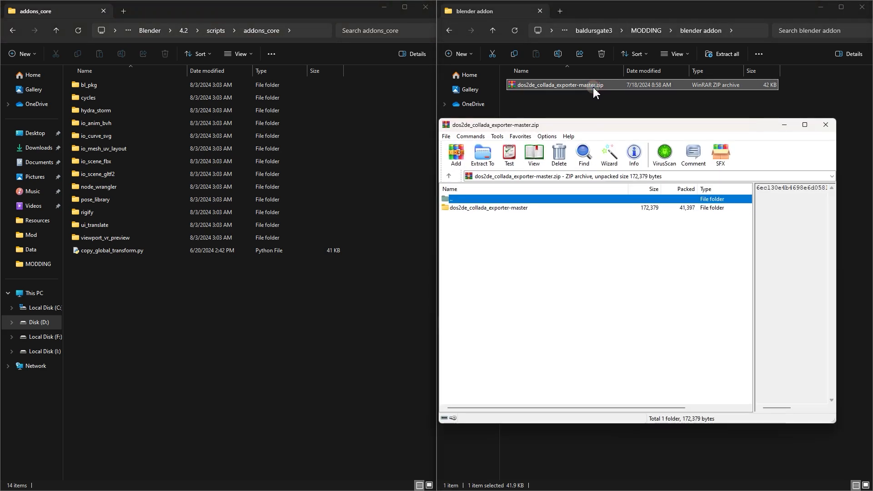
left_click(512, 210)
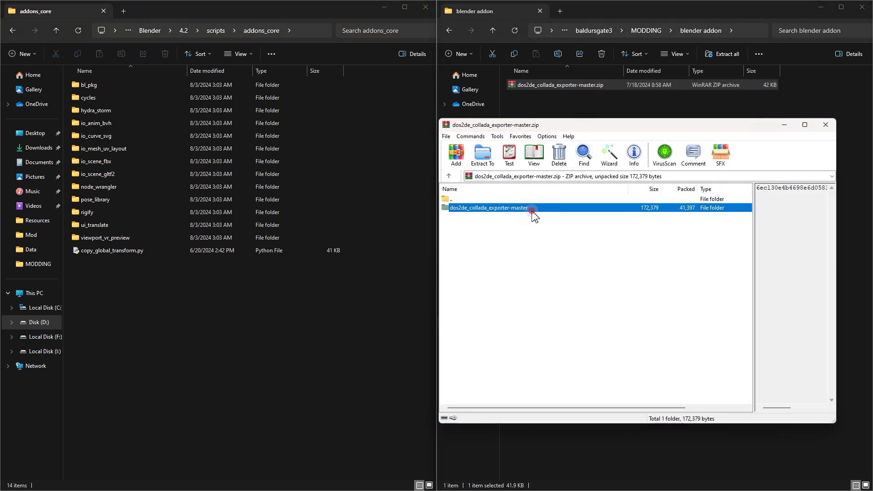
double_click(471, 209)
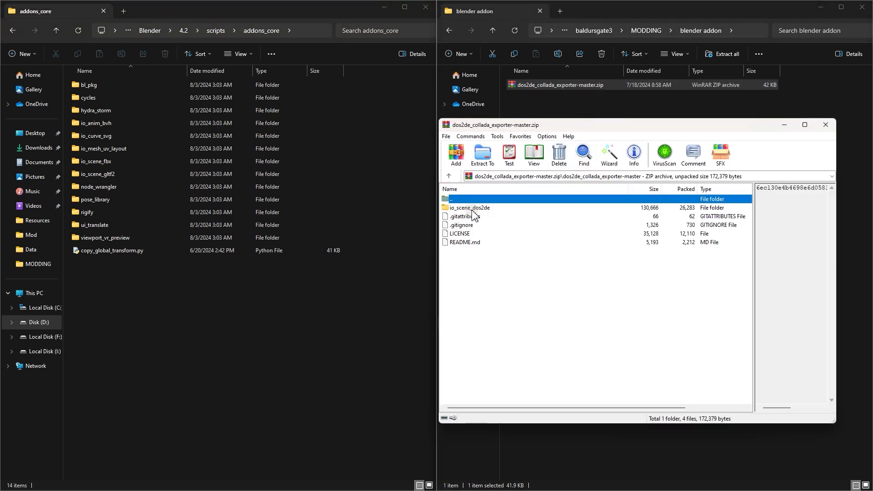
left_click(485, 210)
left_click_drag(491, 206, 186, 277)
left_click(186, 277)
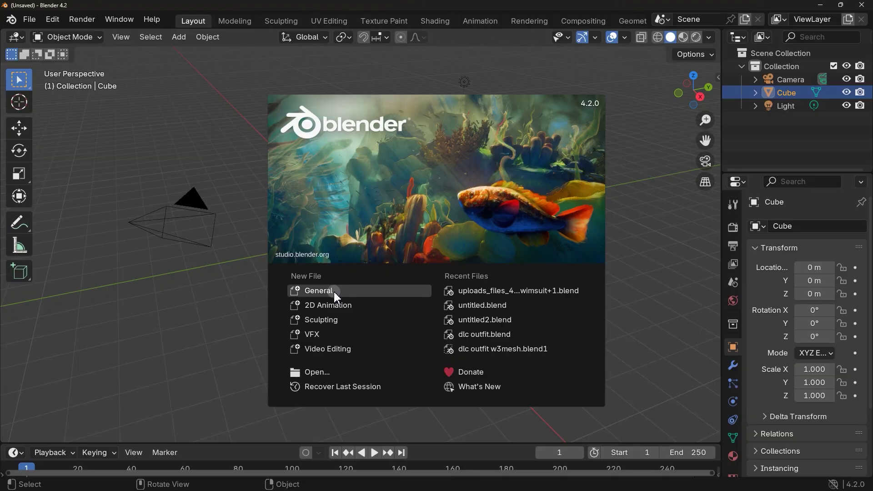
Step: Start a General file and open Blender's Preferences on the Add-ons list
left_click(334, 291)
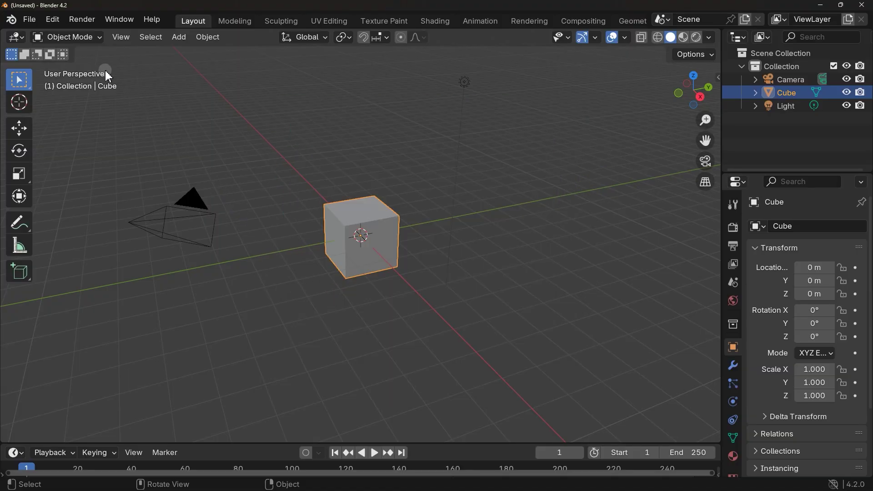
left_click(52, 20)
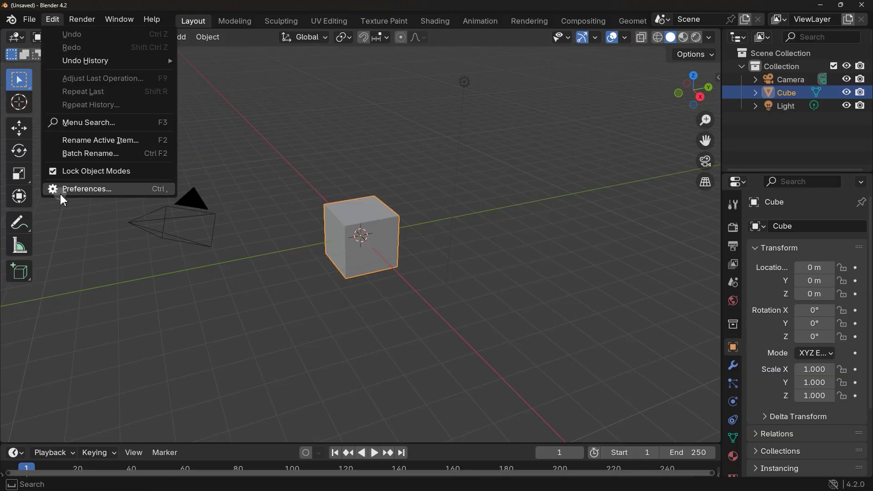
left_click(87, 190)
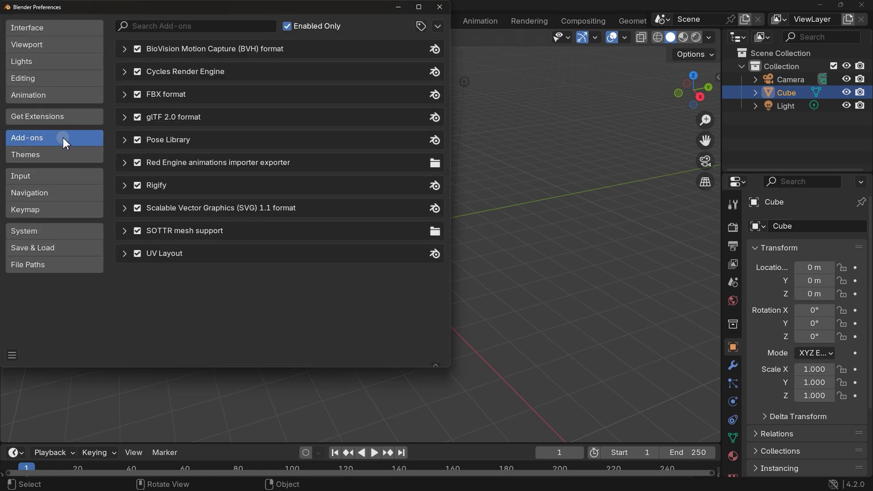
Step: Untick Enabled Only, enable the DOS2/BG3 Collada Exporter and expand its preferences
left_click(288, 26)
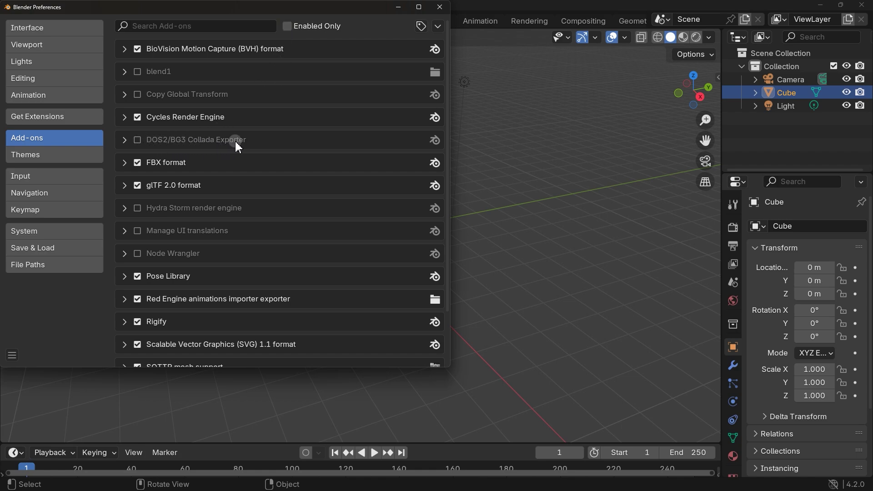
left_click(144, 144)
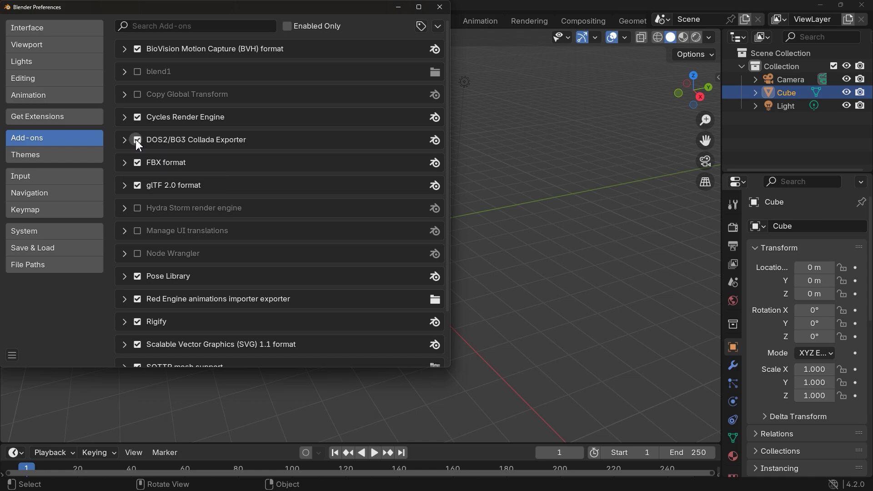
left_click(125, 140)
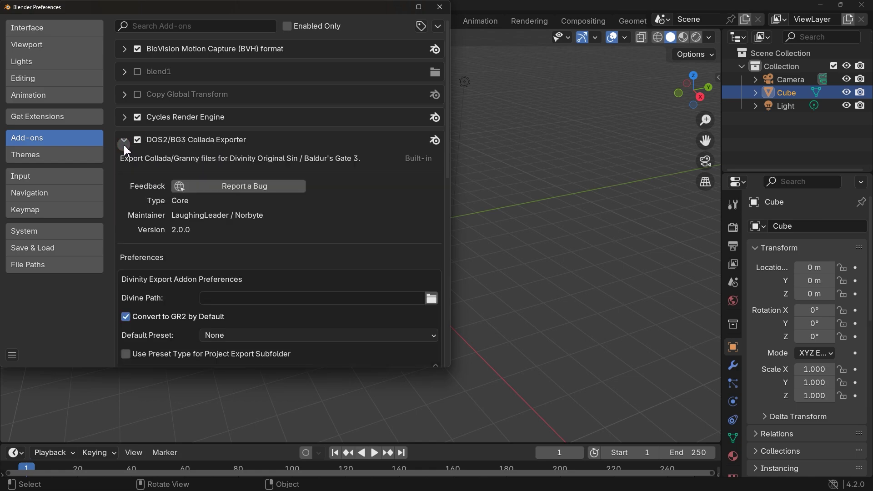
scroll(212, 236, "down", 1)
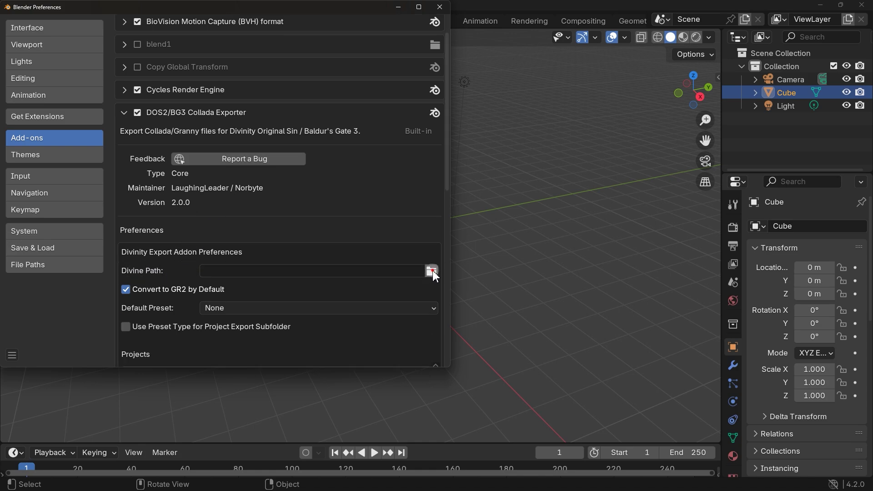
Step: Browse the Divine Path to D:\MODDING\lslib\Packed\Tools
left_click(431, 271)
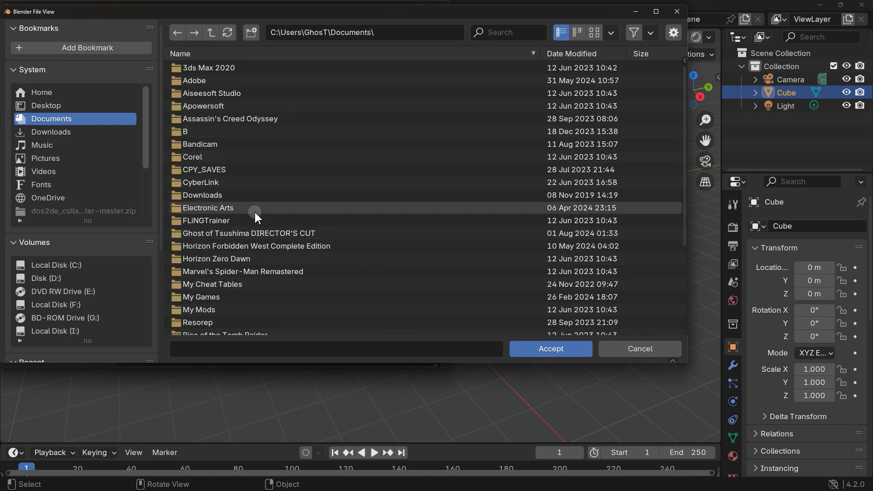
left_click(107, 277)
scroll(232, 263, "down", 2)
scroll(233, 268, "down", 6)
key("BackSpace")
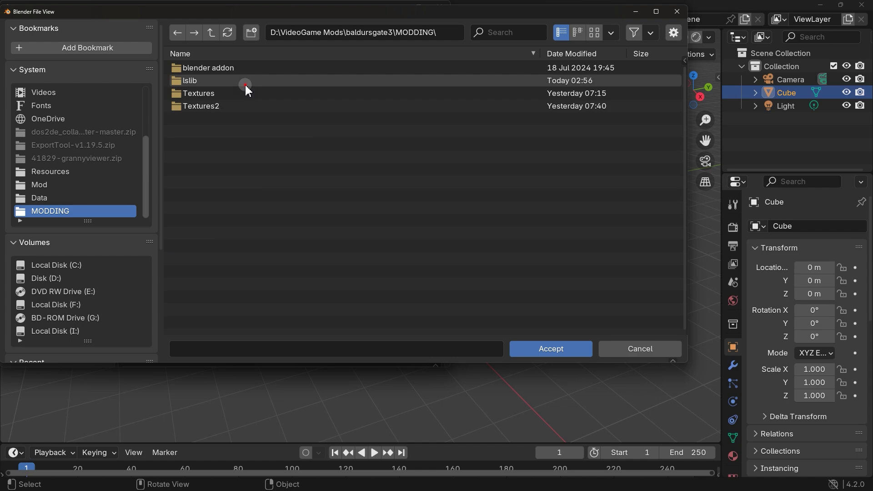
left_click(227, 80)
double_click(228, 81)
left_click(228, 83)
double_click(219, 82)
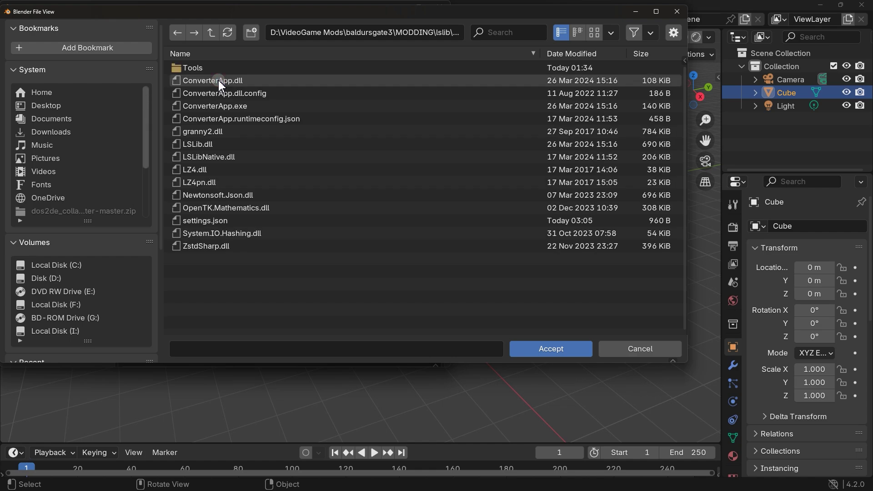
left_click(225, 67)
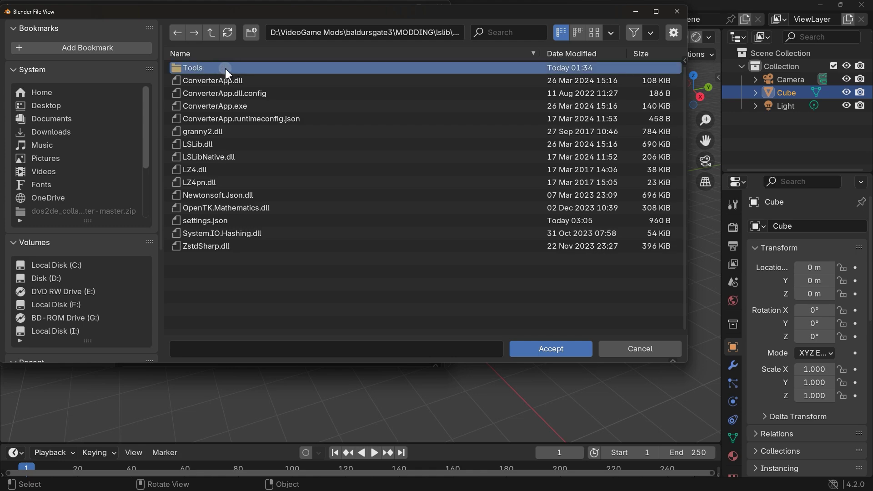
double_click(228, 70)
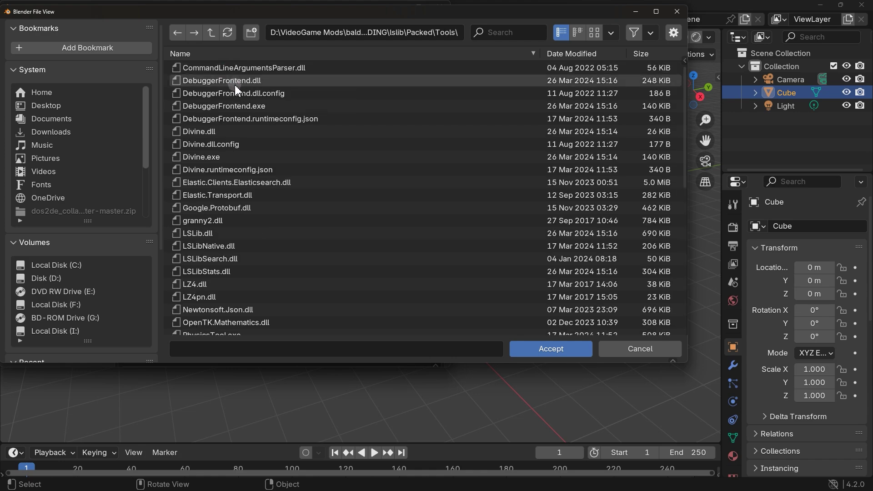
Step: Accept Divine.exe as the Divine Path and save the preferences
left_click(235, 160)
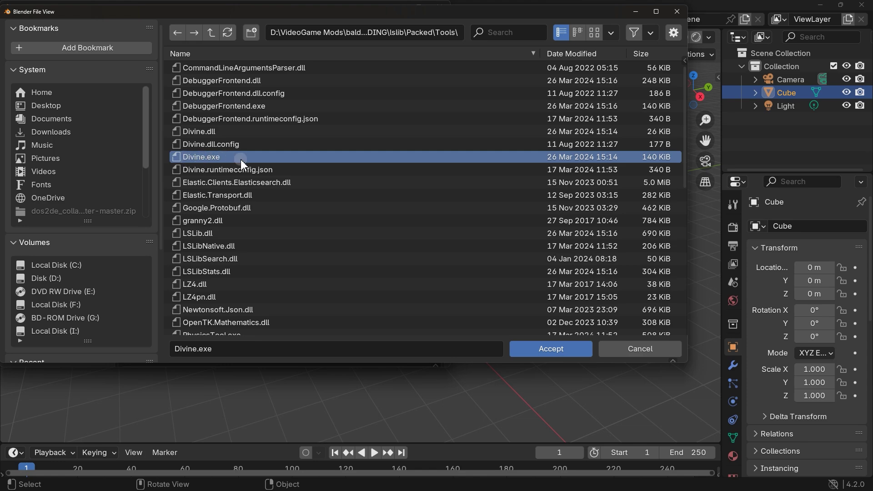
left_click(548, 350)
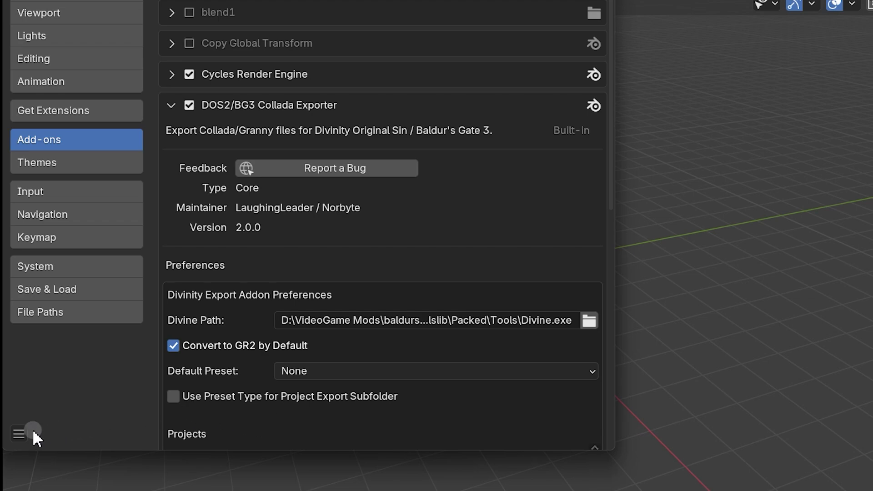
left_click(19, 434)
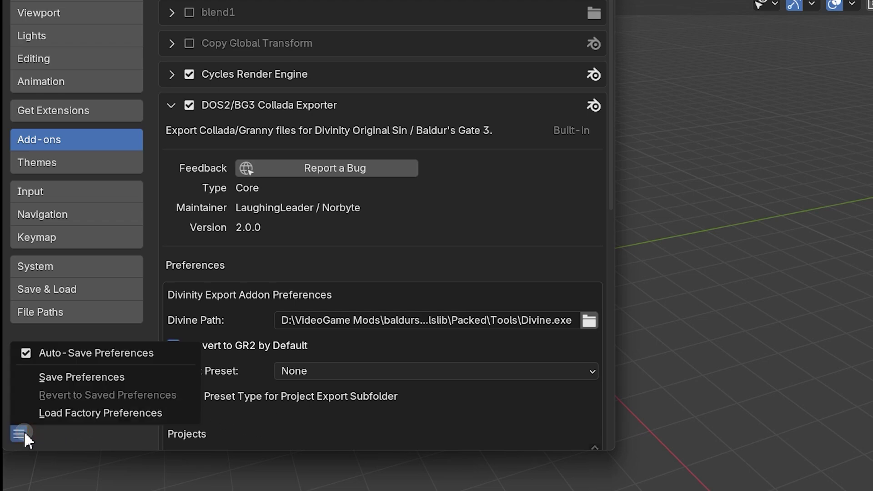
left_click(69, 376)
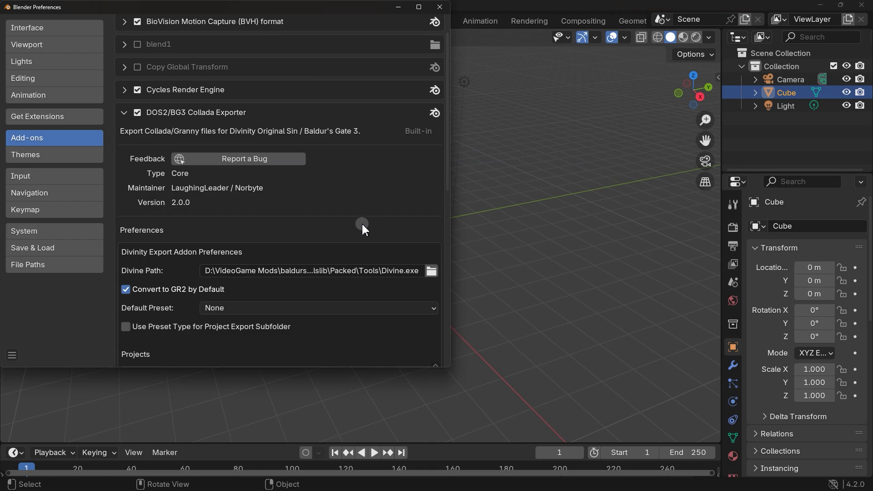
Step: Close the Preferences window and look through the File menu
left_click(434, 10)
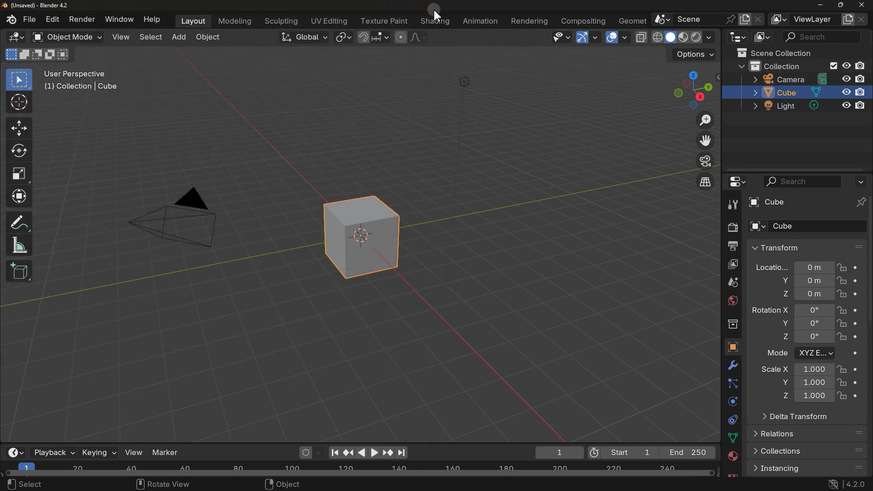
left_click(30, 20)
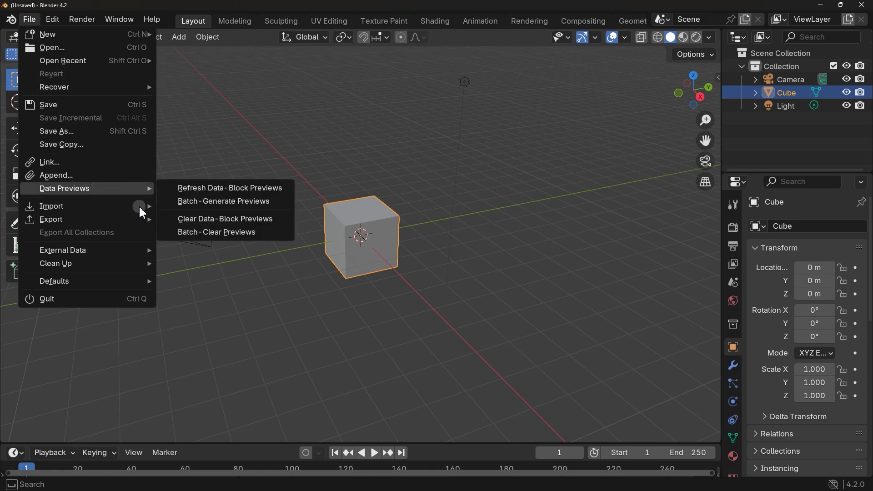
mouse_move(148, 215)
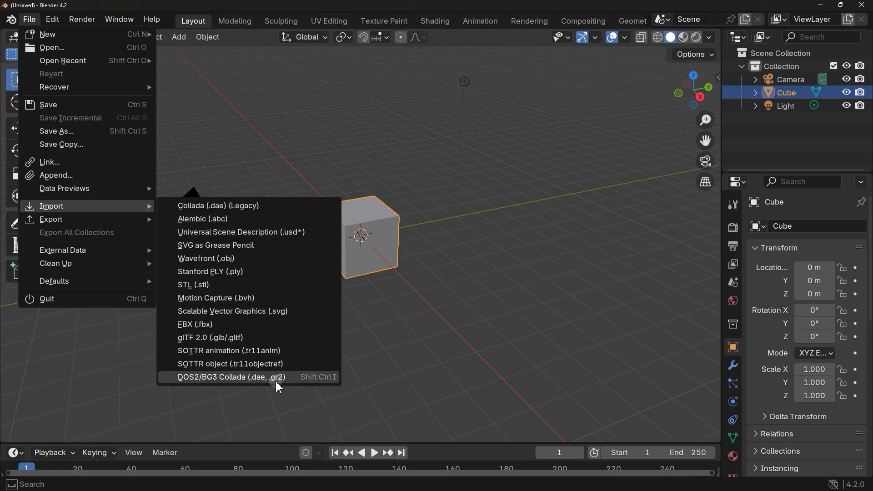
mouse_move(104, 219)
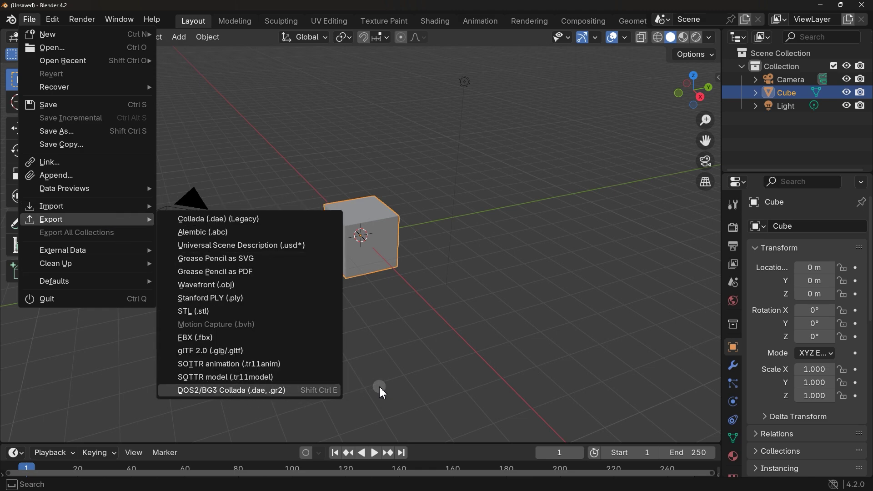
Step: Delete the default cube, camera and light, then show the File > Import formats
left_click_drag(551, 71, 113, 338)
key("Delete")
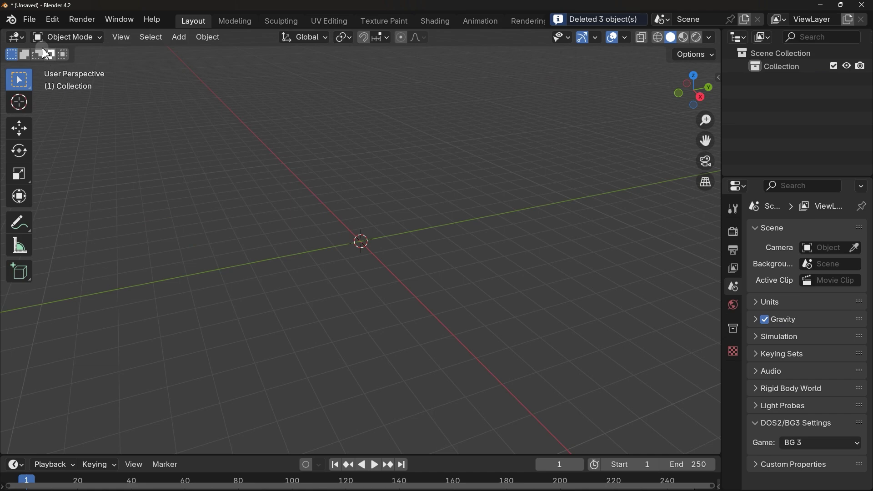
left_click(29, 20)
left_click(90, 207)
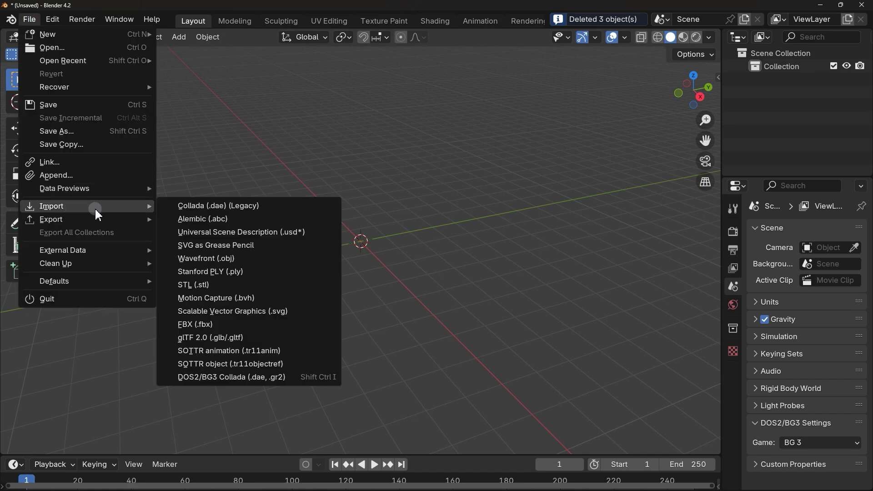
Step: Start a DOS2/BG3 Collada (.dae, .gr2) import and pick HUM_F_ARM_Barbarian_A_Body.GR2
left_click(271, 381)
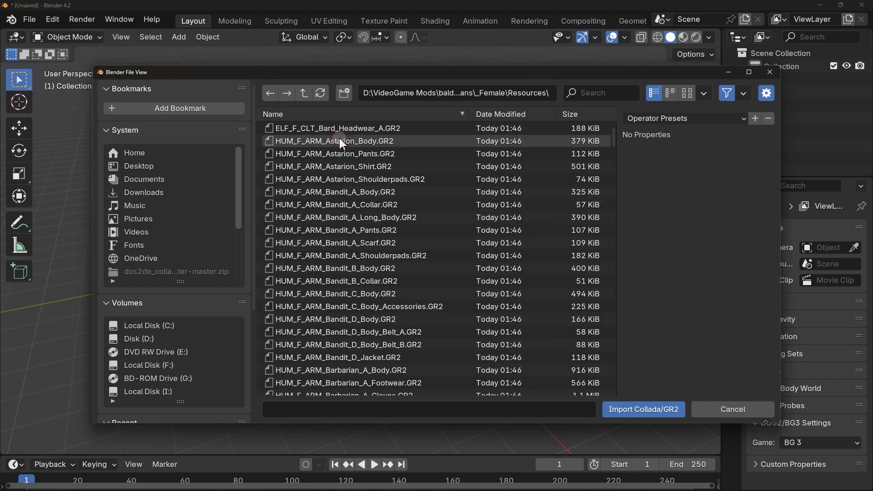
scroll(343, 218, "down", 5)
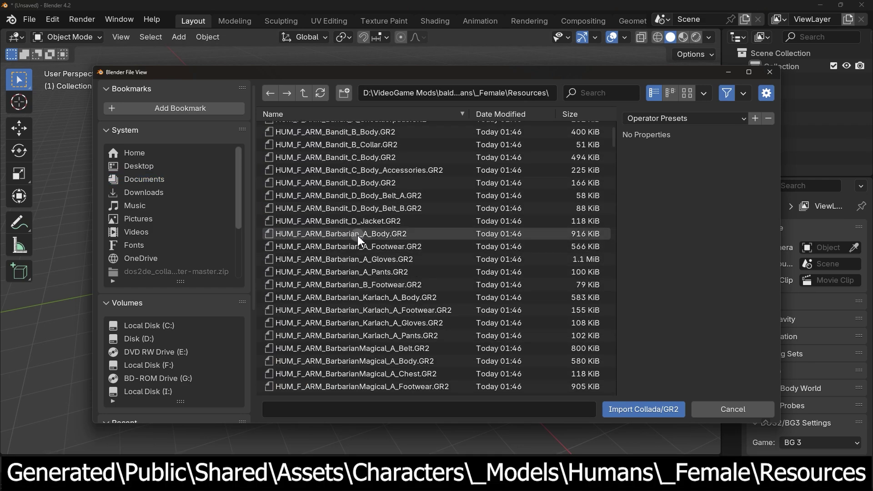
left_click(328, 234)
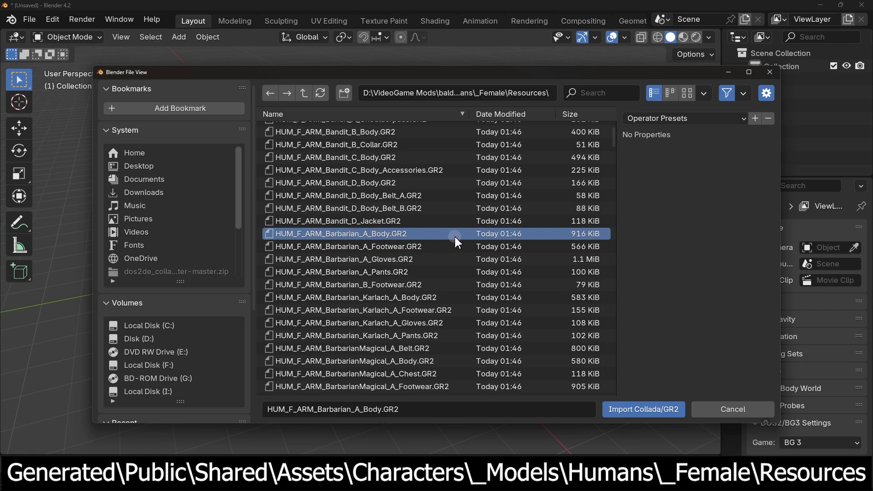
Step: Import the Barbarian A body GR2 and select its Body mesh under the Armature
left_click(630, 413)
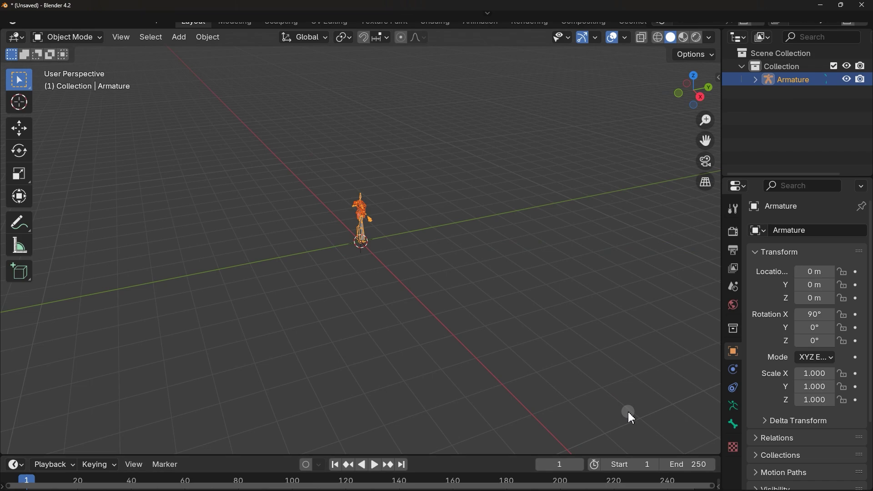
scroll(452, 187, "up", 5)
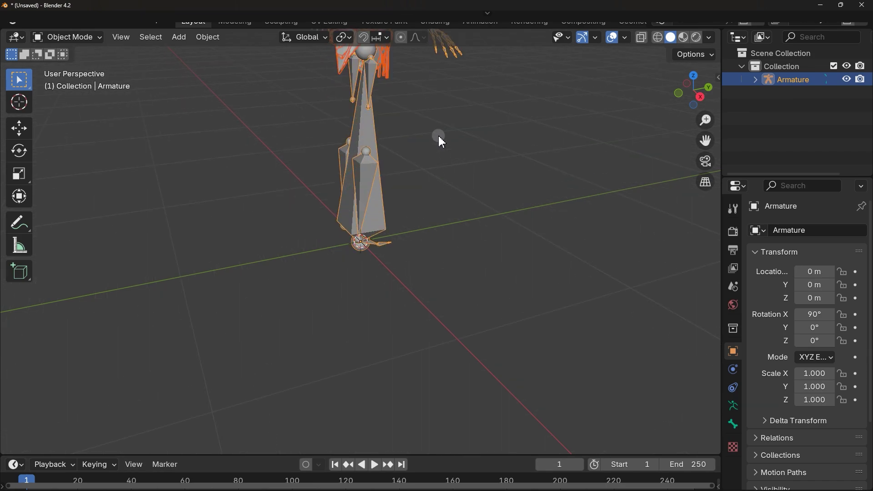
middle_click_drag(438, 134, 431, 211)
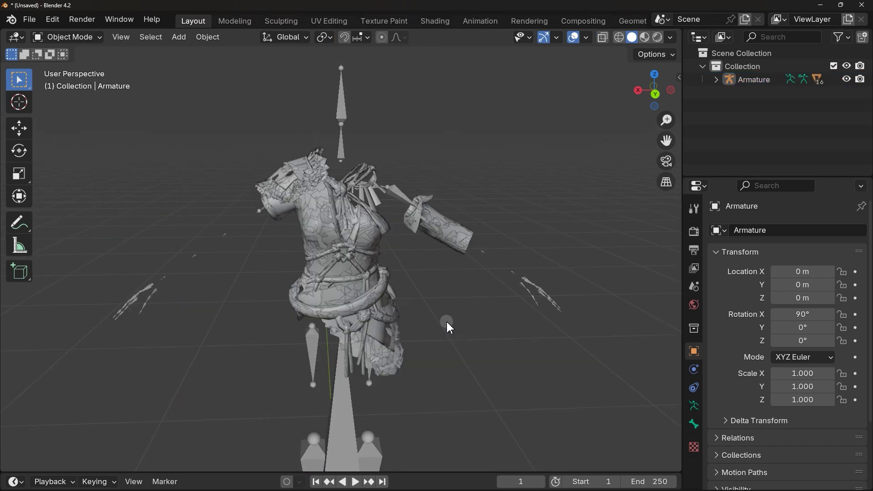
left_click(716, 80)
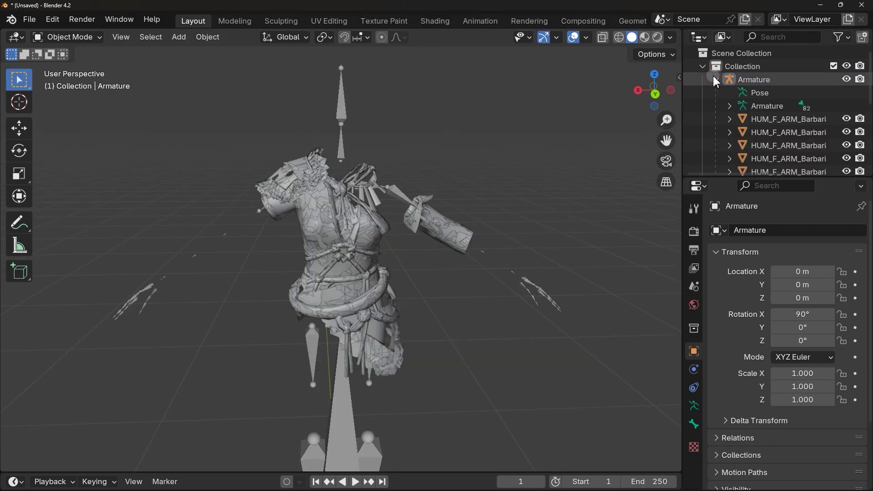
left_click(766, 108)
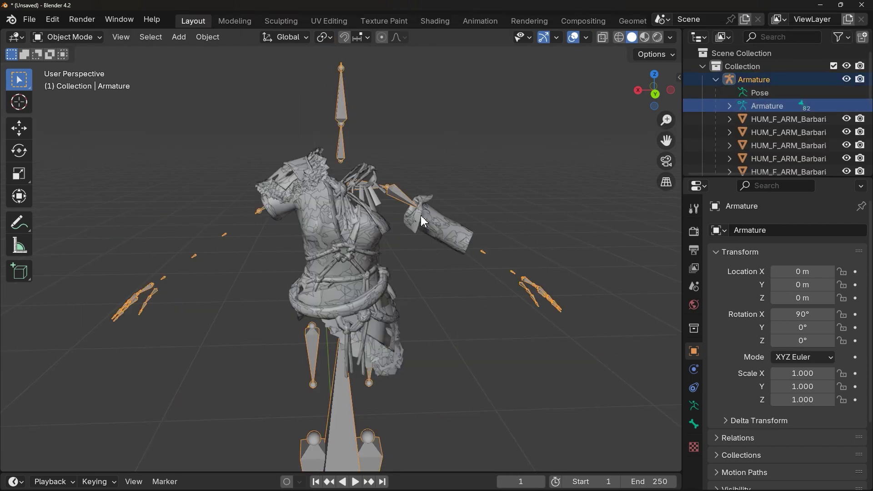
left_click(367, 223)
left_click(780, 144)
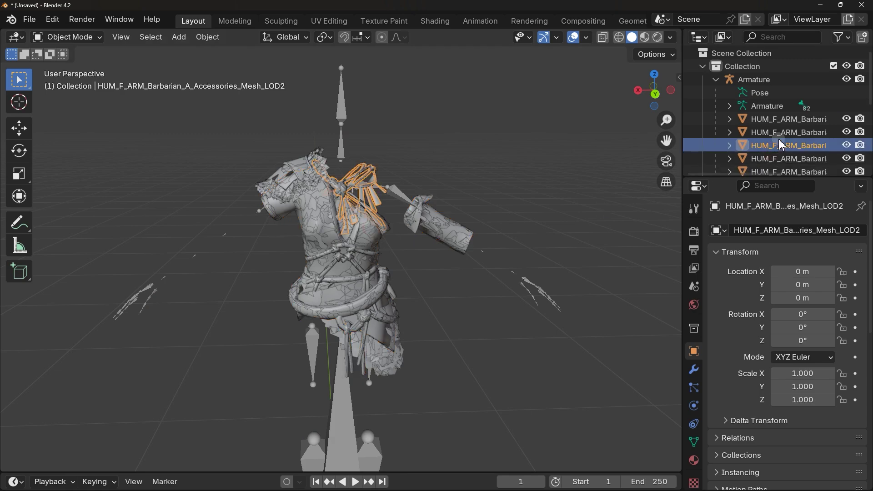
left_click(781, 106)
left_click(363, 227)
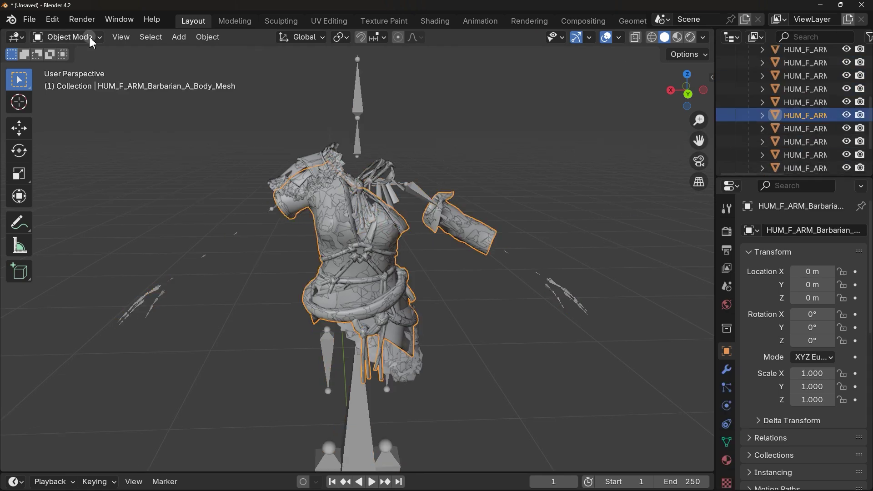
Step: In Edit Mode with wireframe, cut the waist section out of the body mesh
left_click(68, 37)
left_click(85, 68)
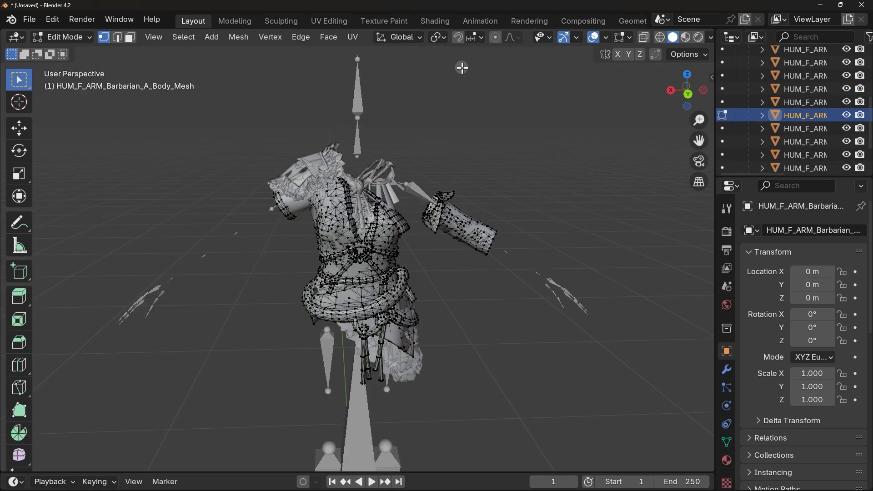
left_click(662, 38)
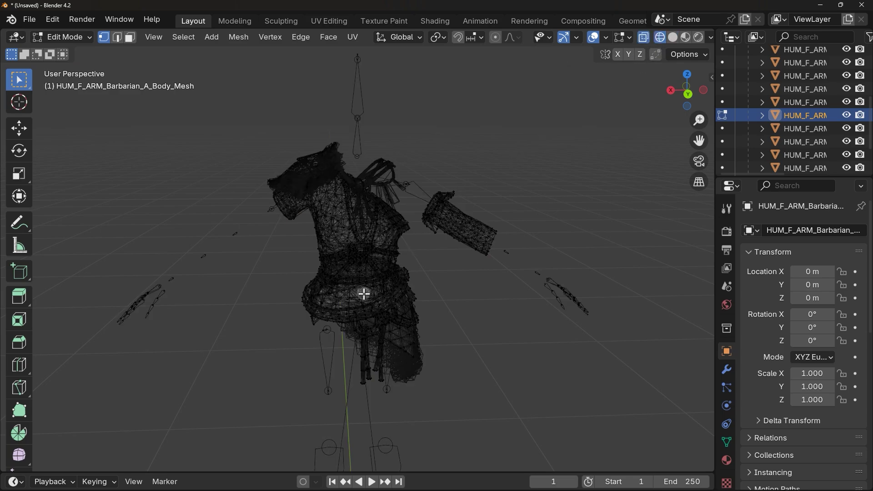
scroll(372, 291, "up", 3)
left_click_drag(257, 200, 482, 349)
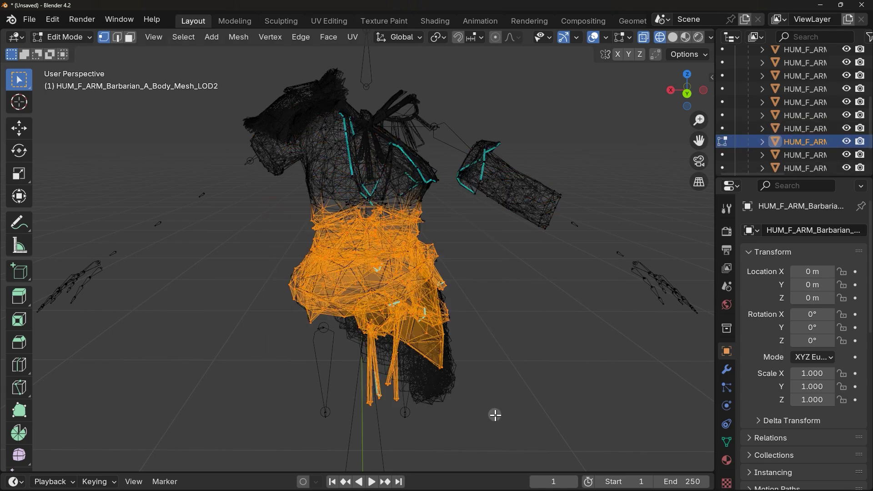
key("p")
key("shift+z")
key("Tab")
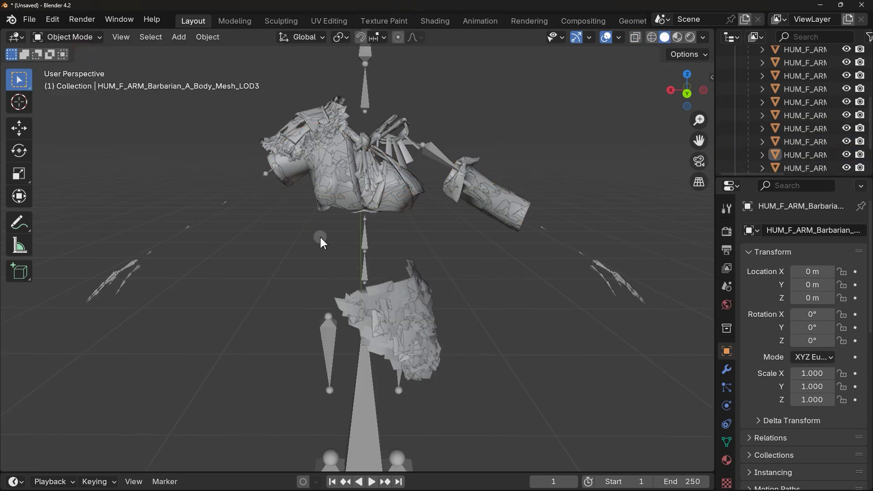
key("KP_Decimal")
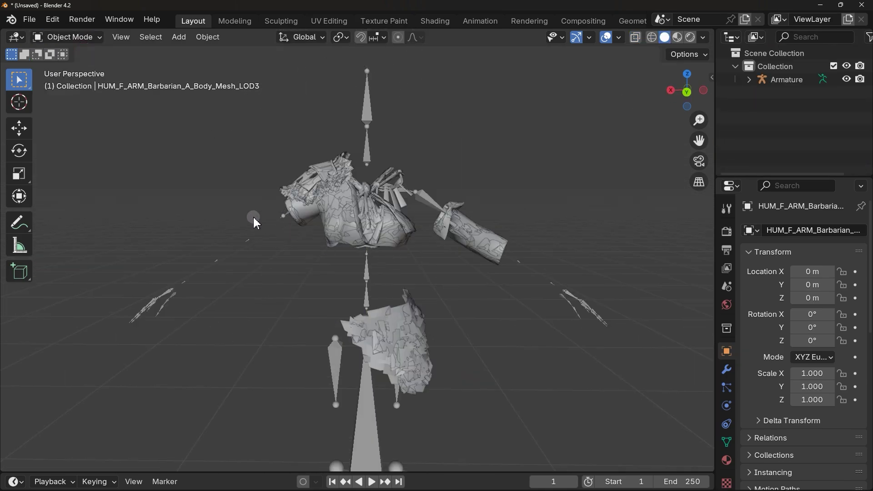
Step: Open the DOS2/BG3 Collada (.dae, .gr2) exporter with GR2 options shown and an empty file name
left_click(30, 21)
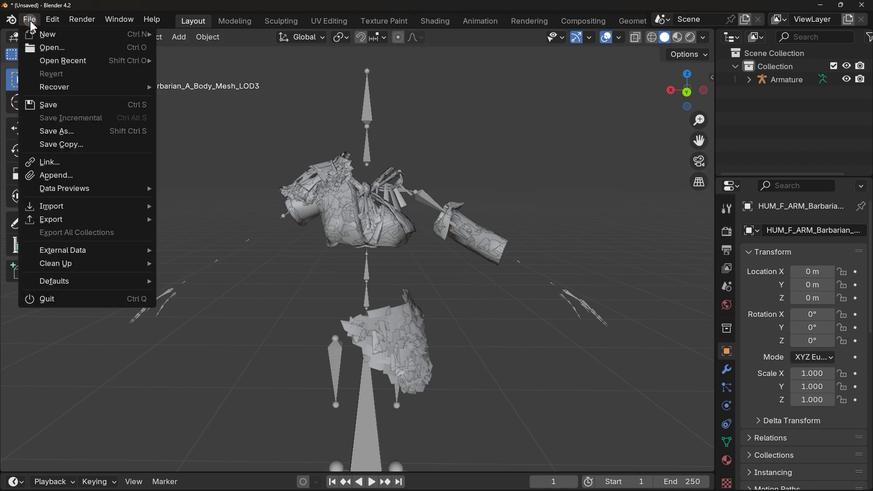
mouse_move(90, 220)
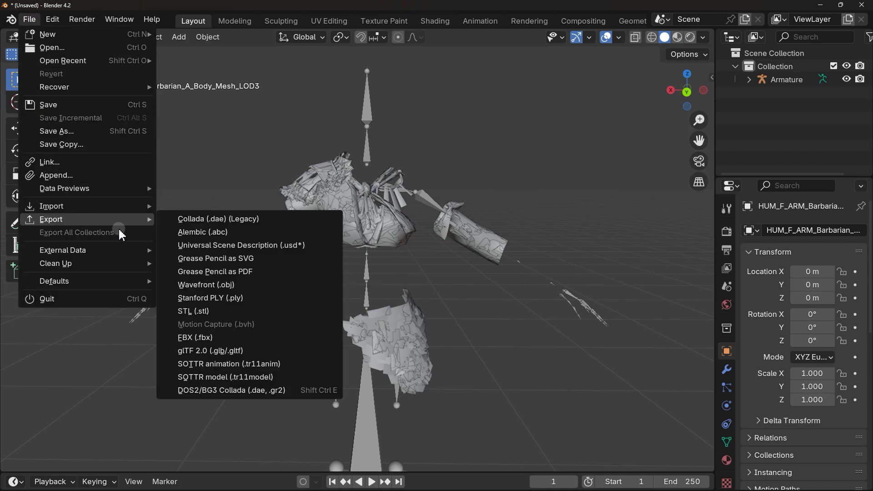
left_click(221, 392)
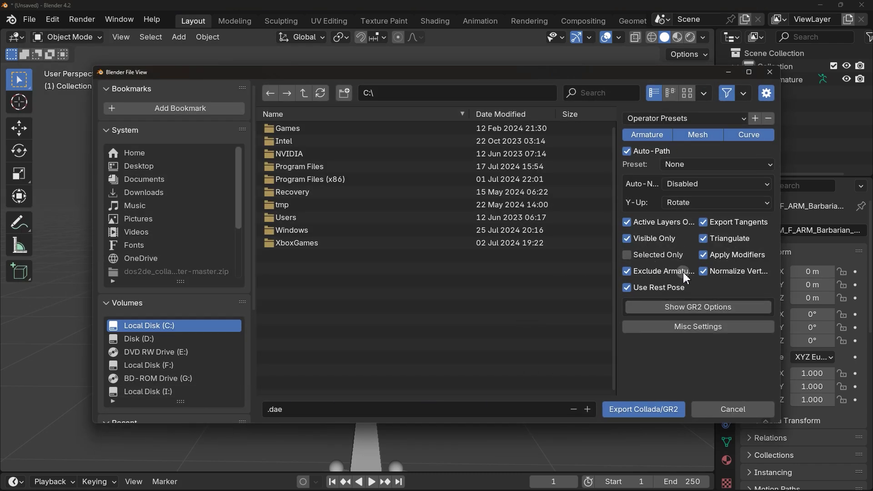
left_click(686, 305)
scroll(695, 310, "down", 6)
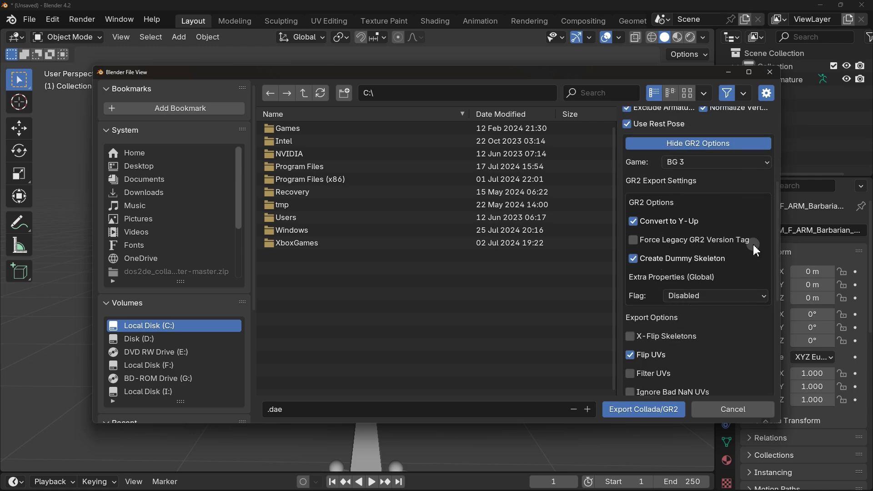
scroll(715, 221, "up", 7)
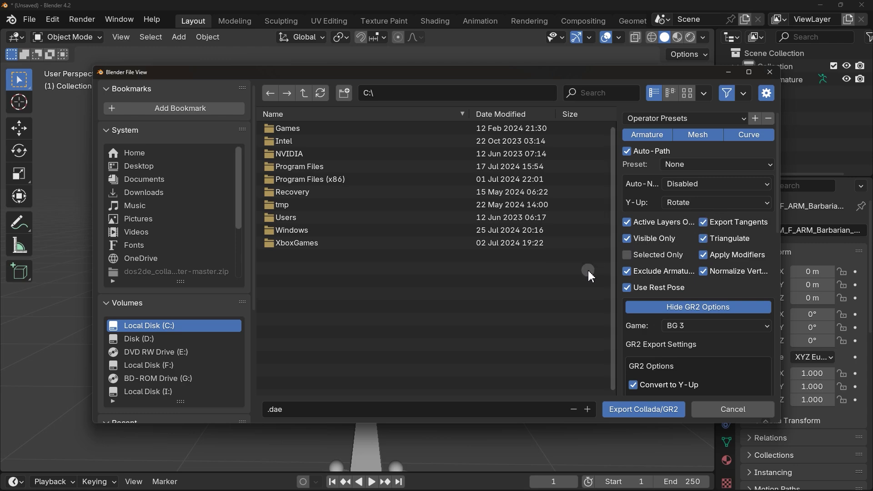
left_click(278, 410)
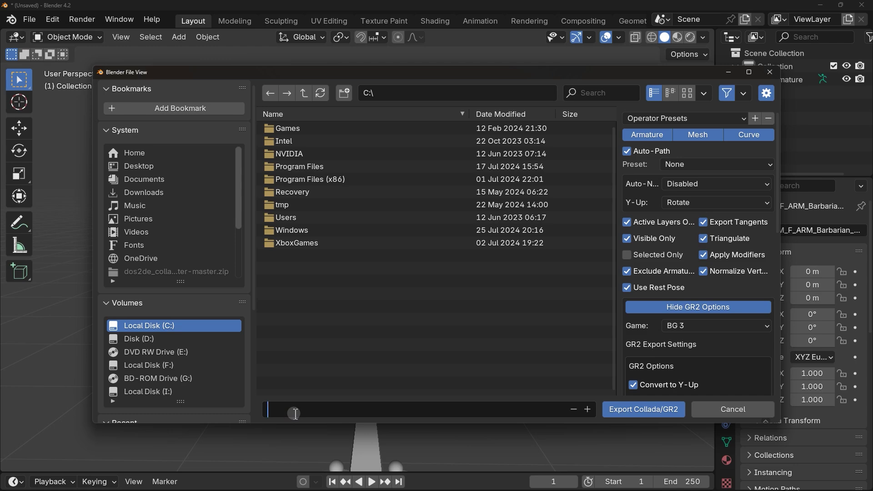
Step: Copy the file name HUM_F_ARM_Barbarian_A_Body.GR2 from the Resources folder in File Explorer
key("alt+Tab")
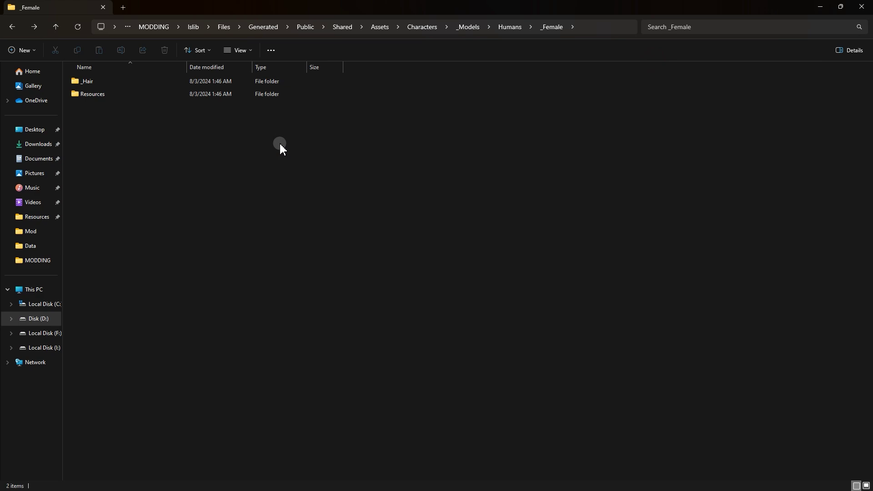
double_click(121, 94)
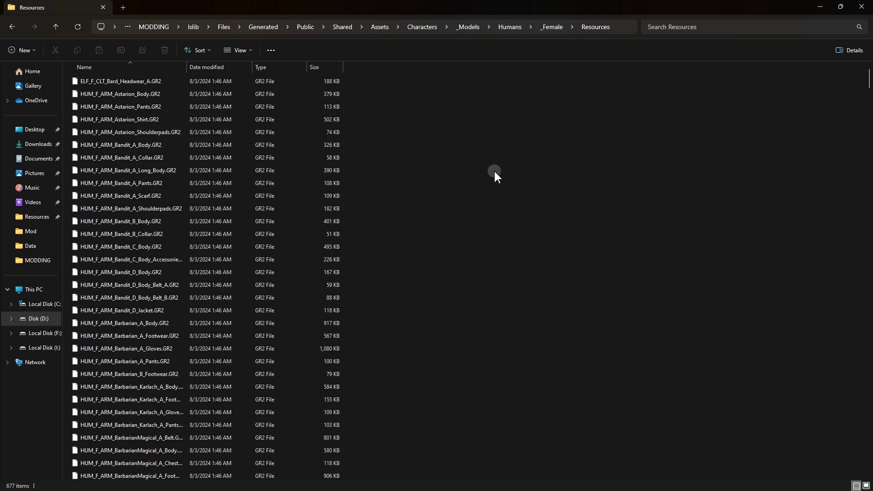
left_click(246, 323)
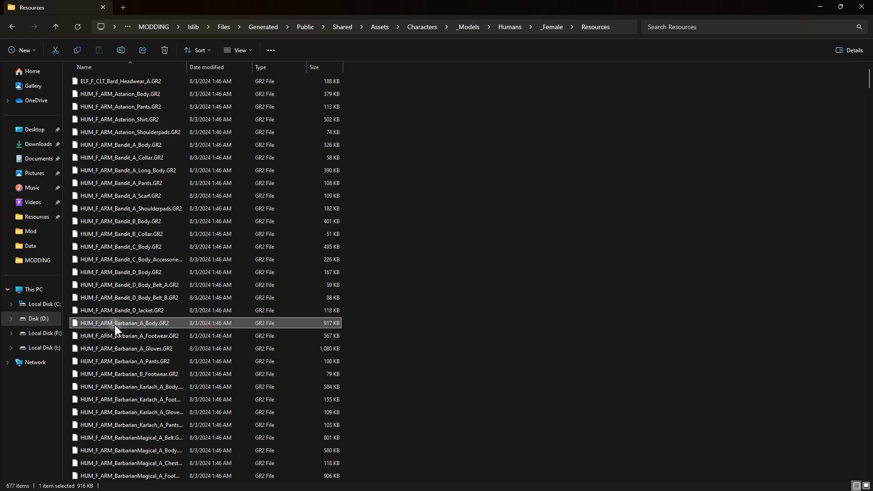
left_click(136, 324)
right_click(144, 324)
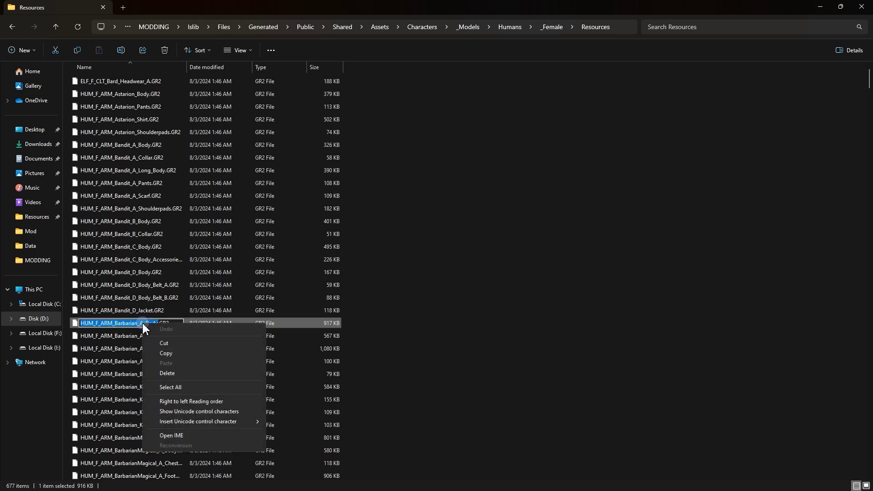
left_click(165, 353)
left_click(358, 324)
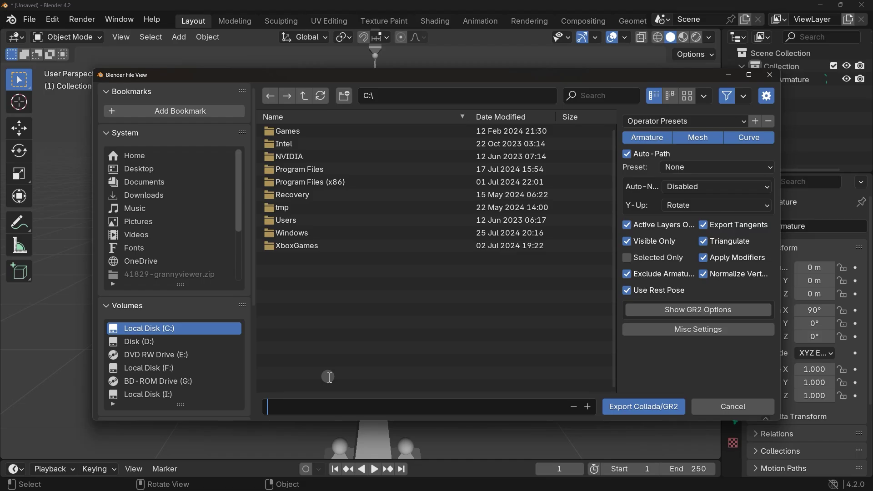
Step: Export HUM_F_ARM_Barbarian_A_Body.GR2 into the Desktop\MyMod folder using the pasted name
key("ctrl+v")
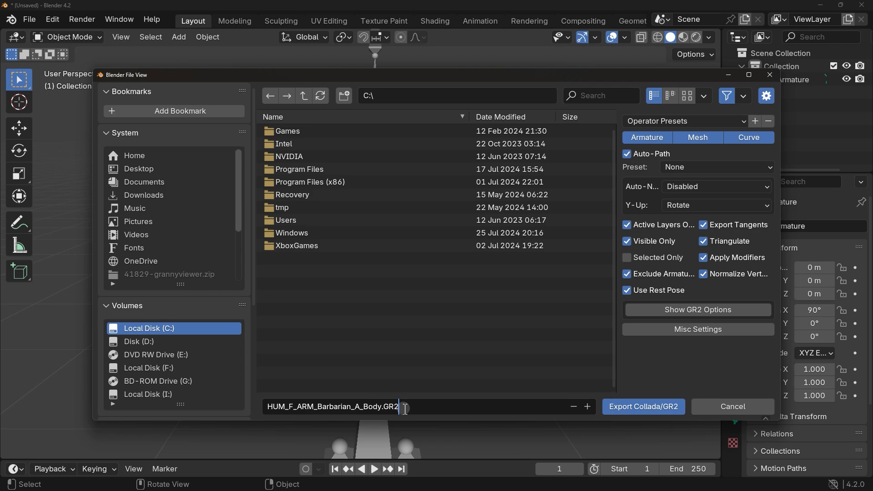
left_click_drag(404, 408, 267, 406)
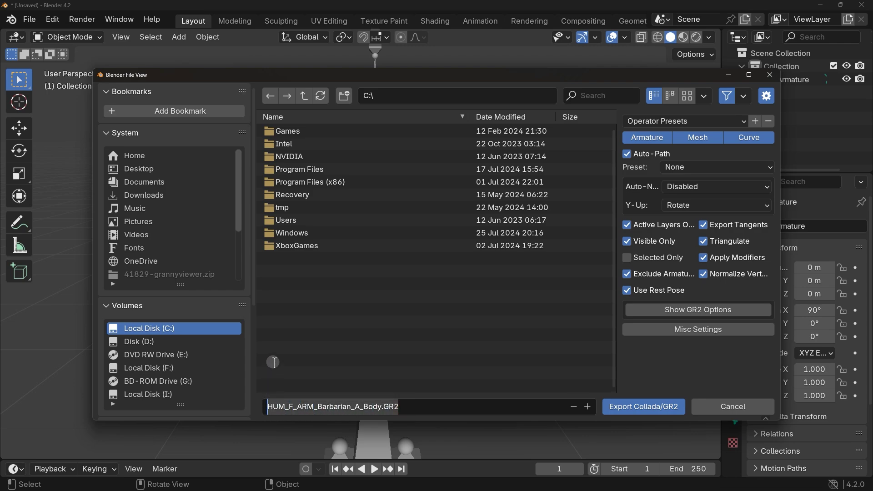
left_click(273, 363)
left_click(162, 168)
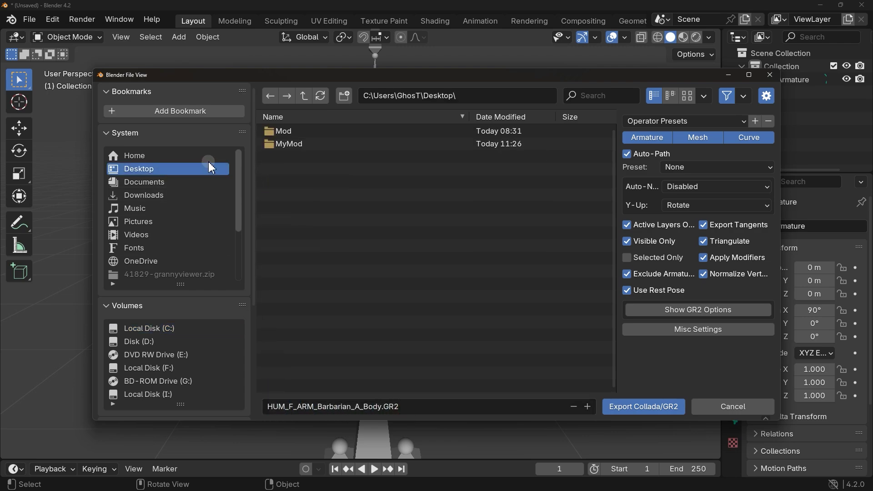
double_click(314, 144)
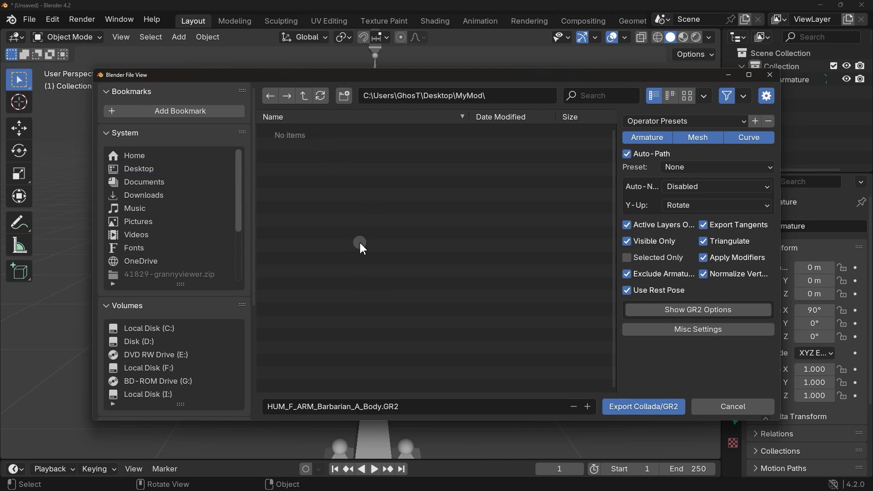
left_click(630, 410)
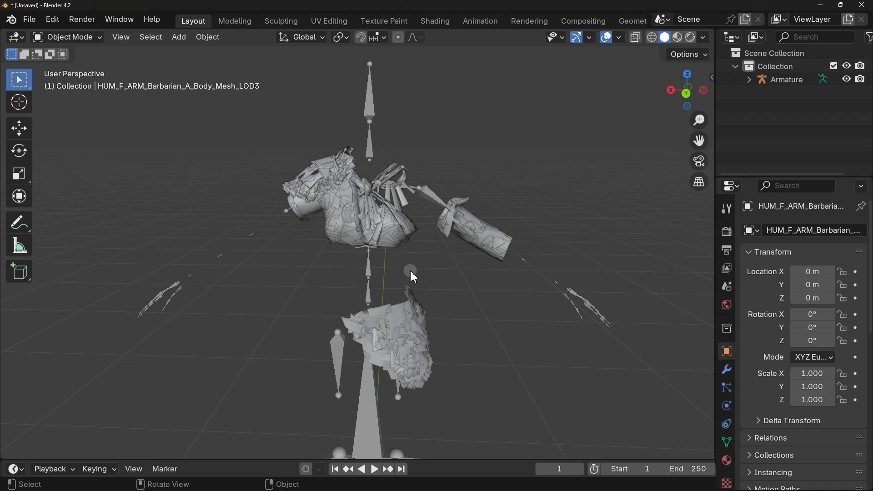
key("alt+Tab")
Step: Select the exported GR2 in MyMod and bring up Granny Viewer alongside it
left_click(168, 82)
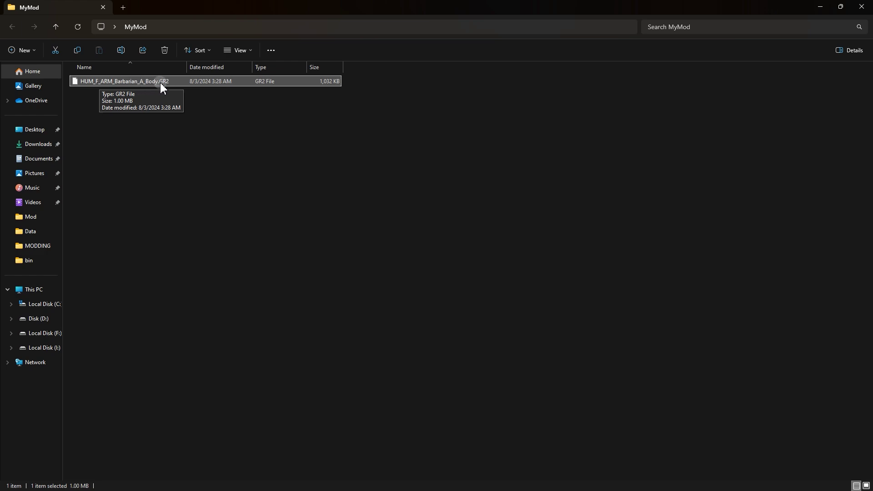
left_click(497, 480)
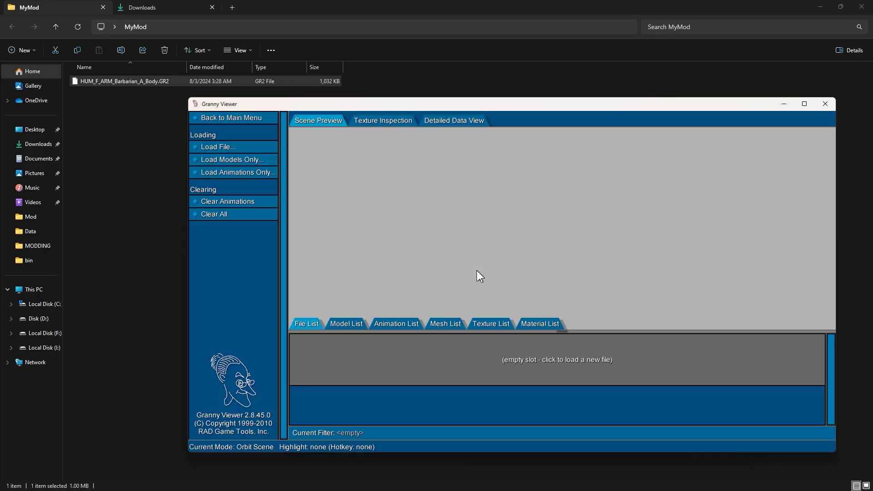
Step: Load HUM_F_ARM_Barbarian_A_Body.GR2 into Granny Viewer's preview with the Mesh List shown, and orbit it
left_click(445, 323)
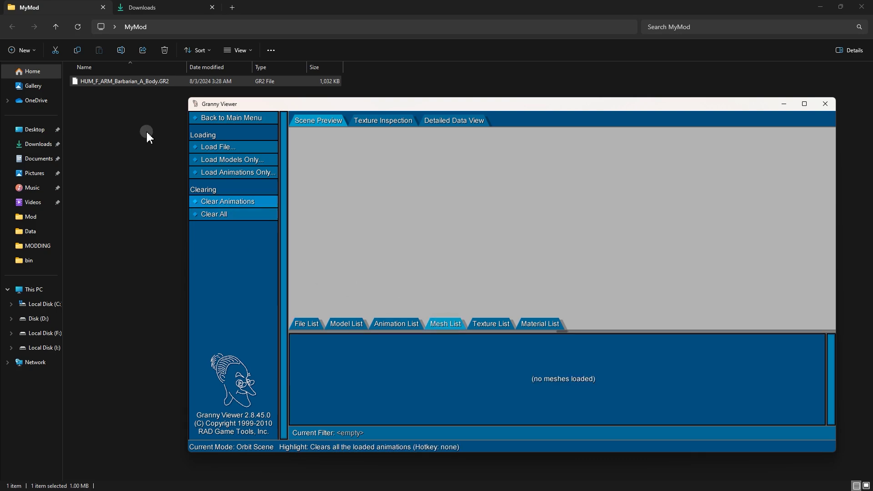
left_click_drag(136, 83, 427, 246)
mouse_move(596, 236)
left_mouse_down()
mouse_move(607, 231)
mouse_move(604, 217)
mouse_move(582, 219)
mouse_move(593, 219)
left_mouse_up()
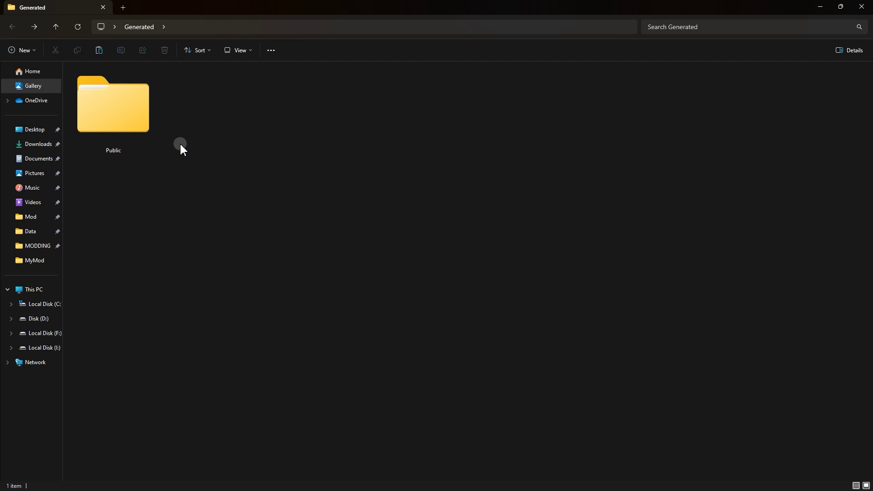
Step: Browse Public\Shared\Assets\Characters\_Models\Humans\_Female and select the Resources folder
double_click(140, 125)
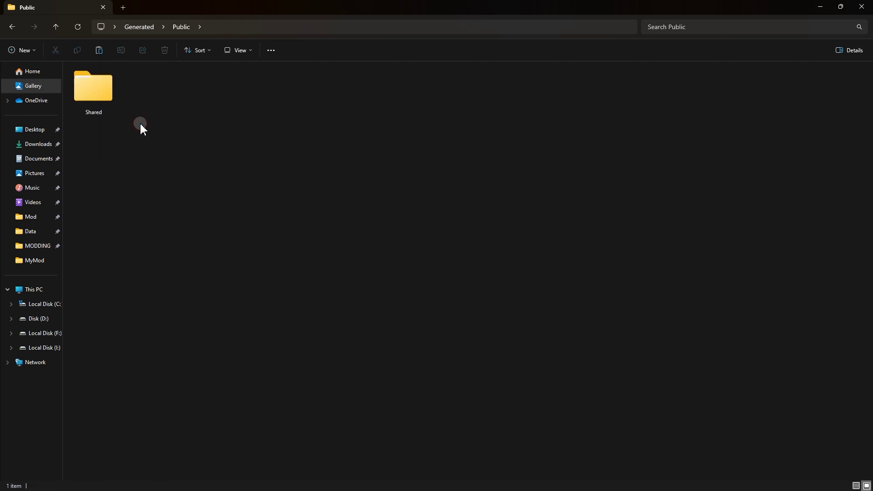
double_click(110, 97)
left_click(111, 97)
double_click(111, 97)
double_click(110, 98)
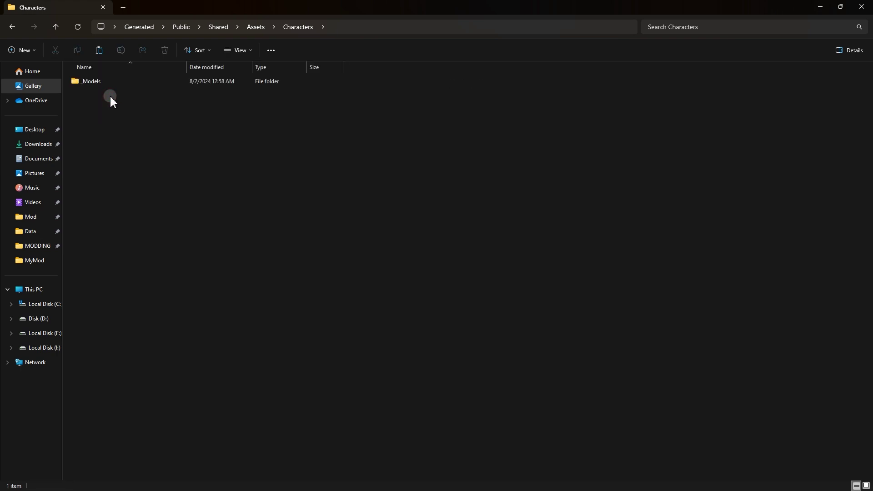
double_click(111, 81)
double_click(110, 81)
double_click(111, 82)
left_click(113, 86)
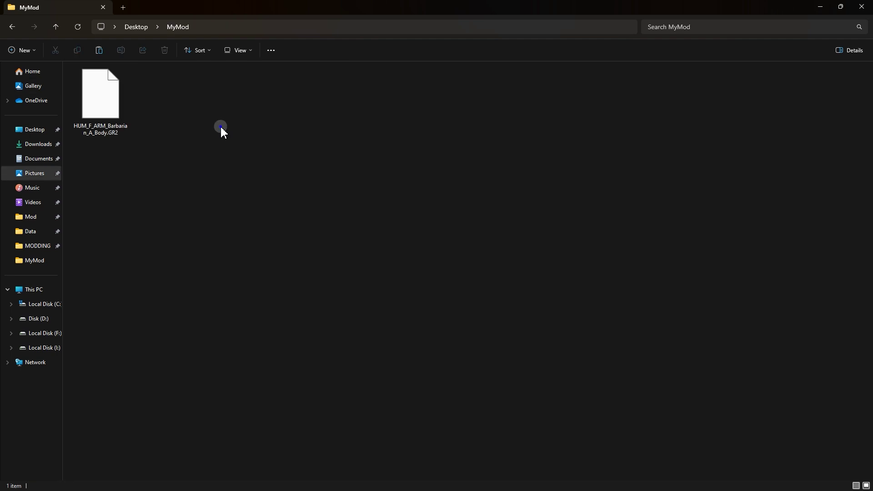
Step: Return via Desktop to the MyMod folder and check the exported GR2 file
right_click(220, 128)
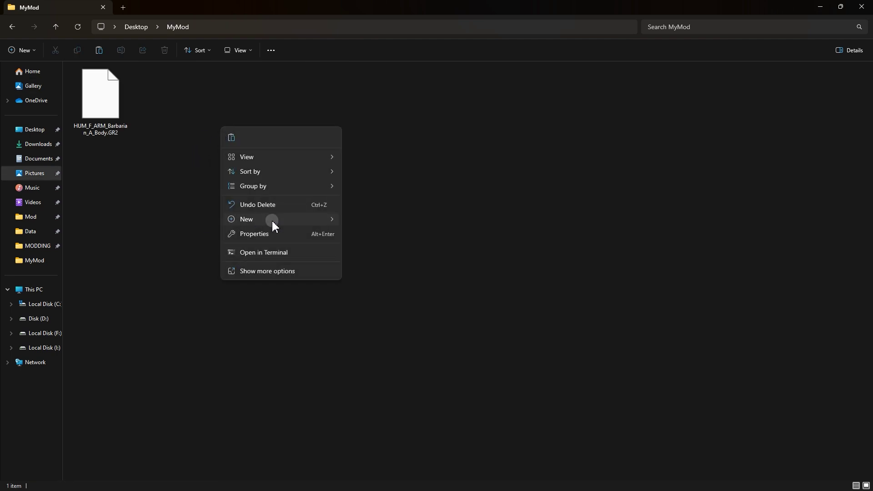
mouse_move(278, 222)
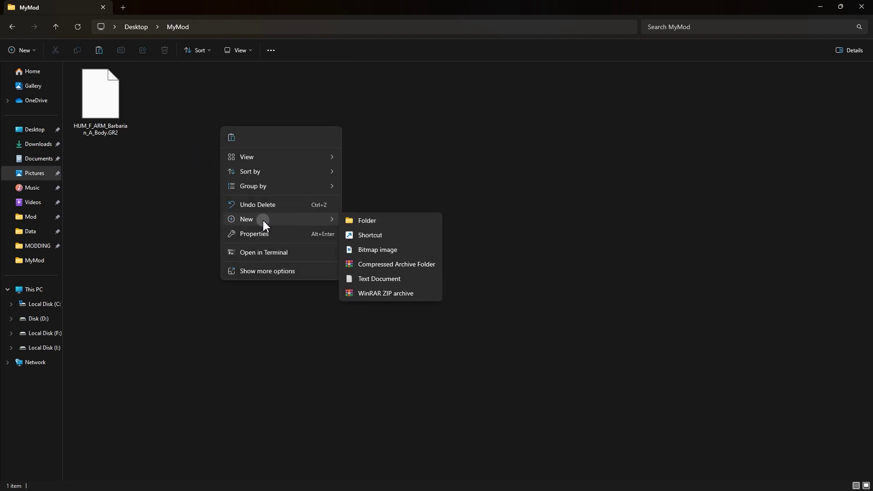
left_click(186, 127)
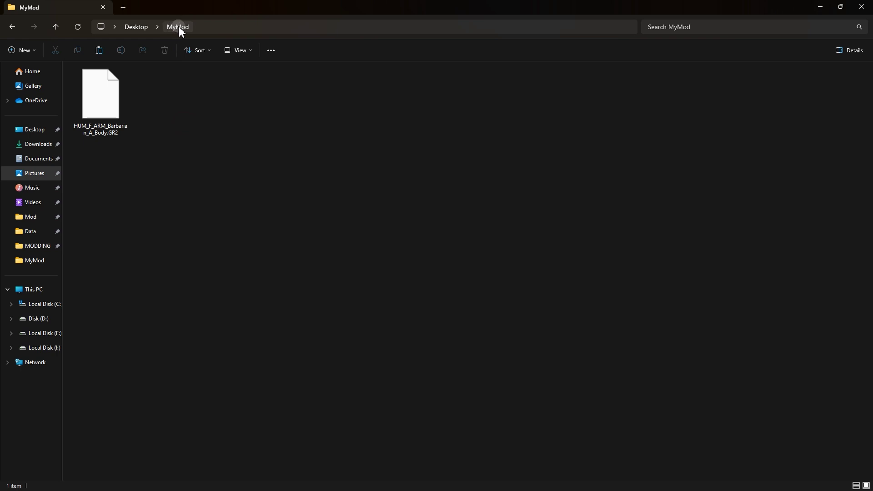
left_click(137, 29)
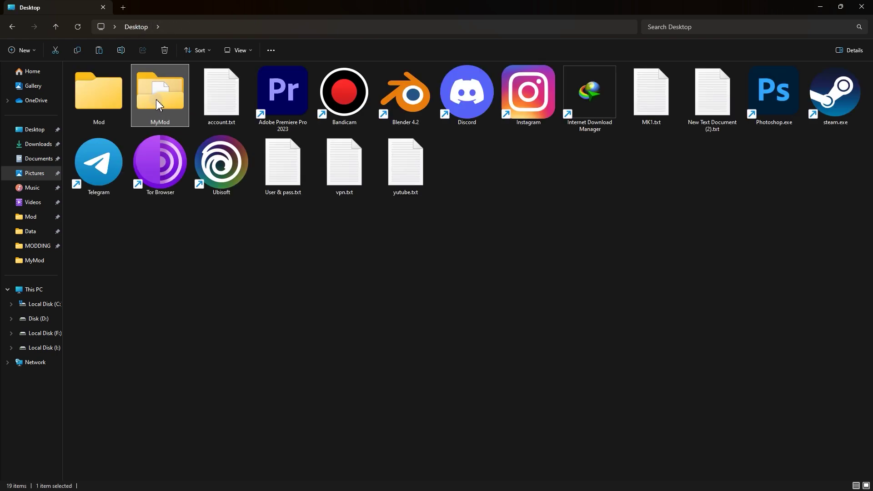
double_click(165, 107)
left_click(101, 110)
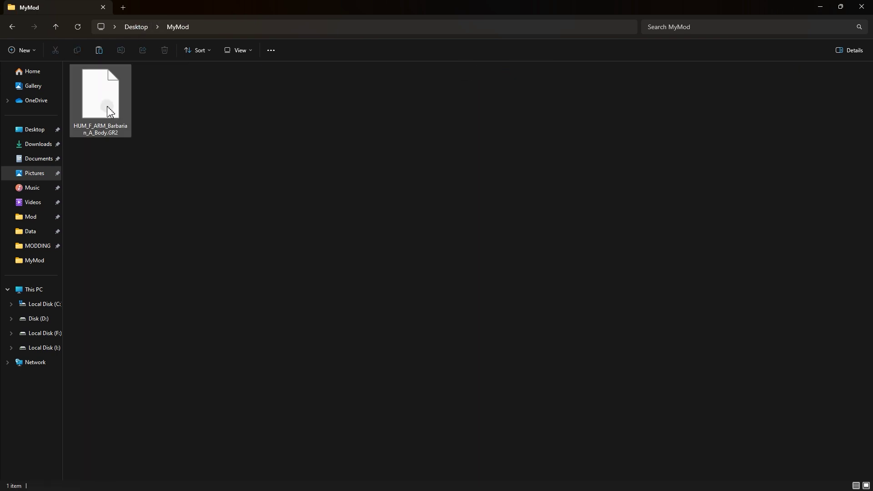
left_click(152, 127)
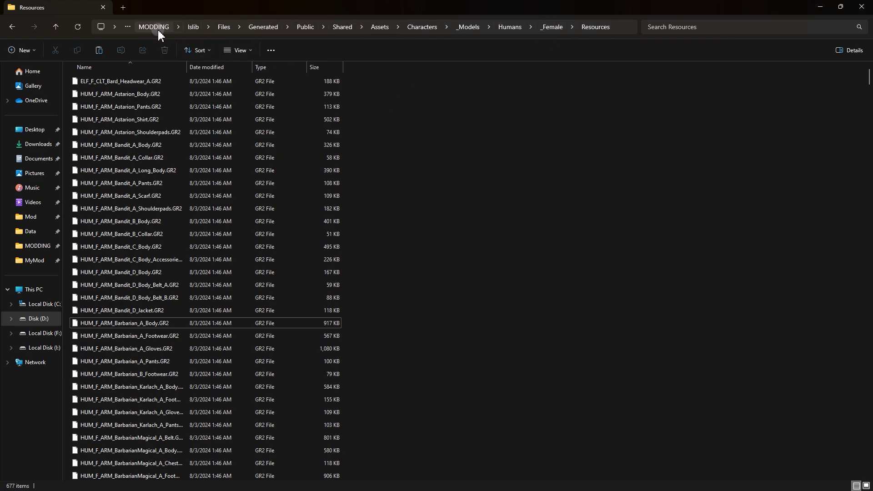
Step: Go from the Humans folder into the game's _Female\Resources folder of original GR2 meshes
left_click(234, 324)
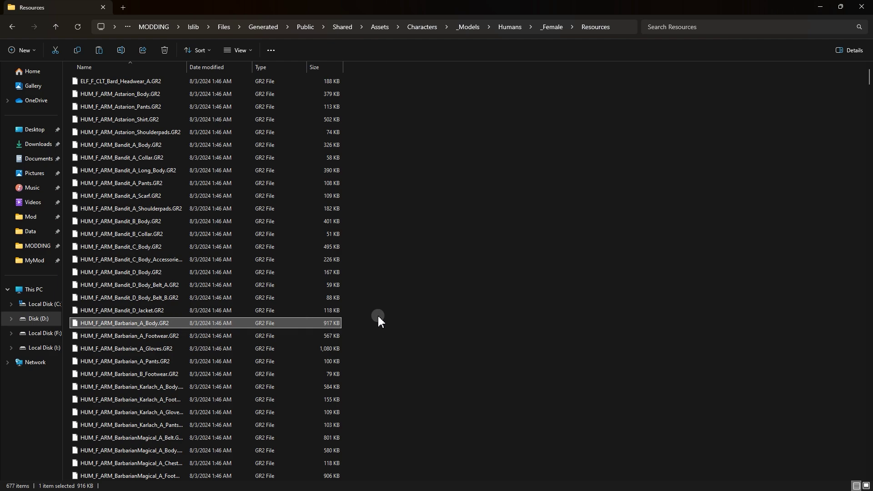
left_click(509, 27)
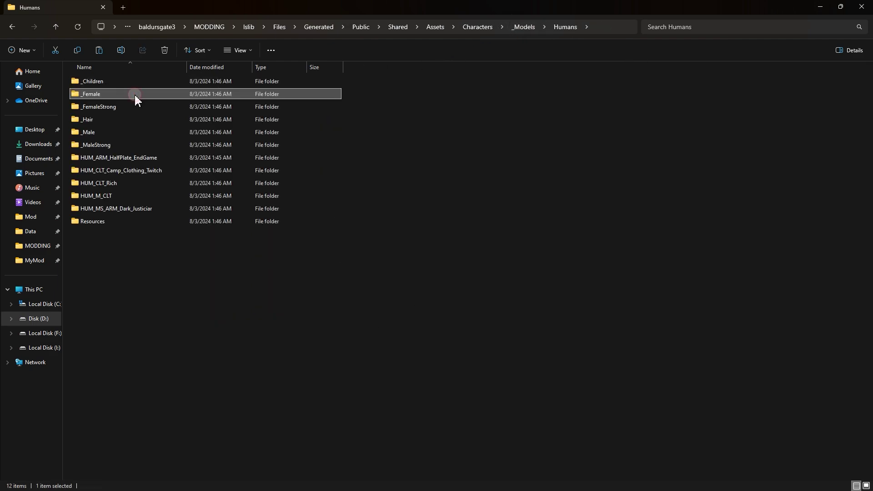
double_click(135, 94)
double_click(134, 94)
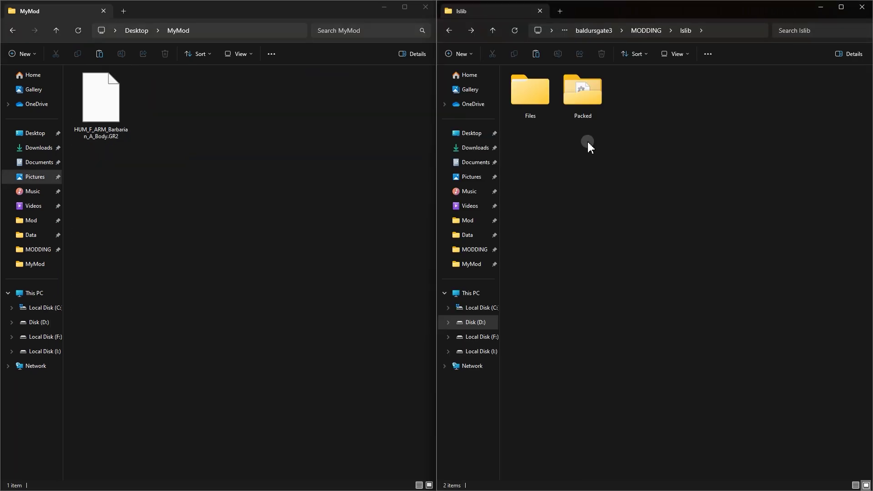
Step: Create a Generated folder in MyMod, copying the name from the extracted Files folder
double_click(539, 102)
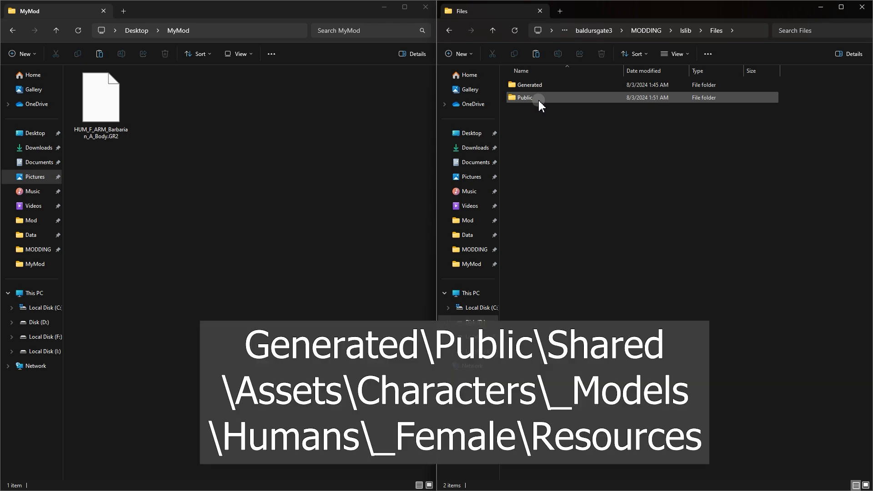
left_click(529, 91)
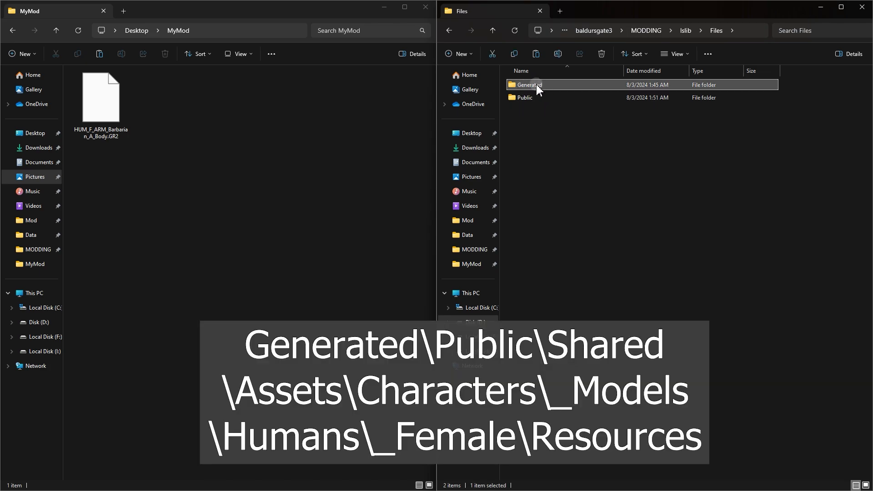
left_click(538, 87)
right_click(538, 85)
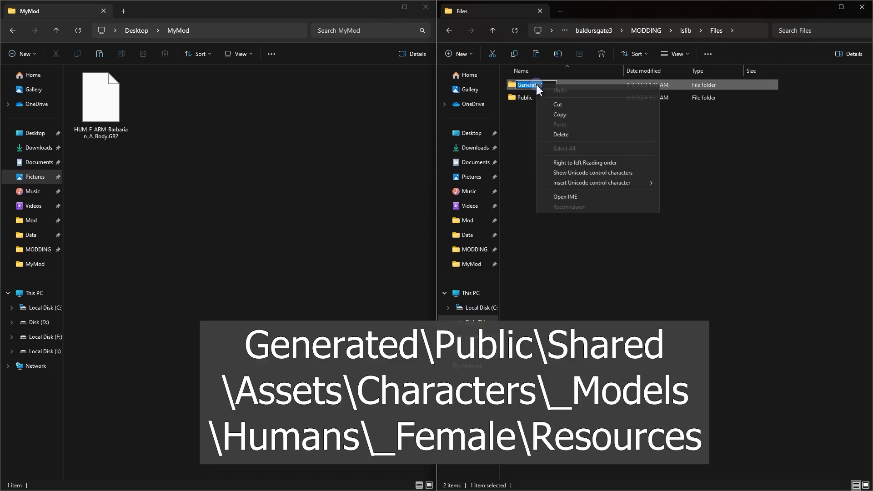
left_click(561, 119)
left_click(196, 142)
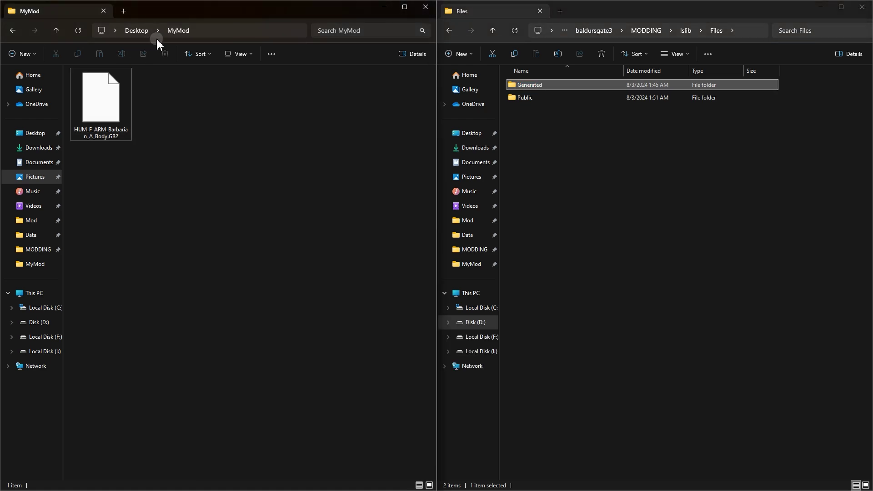
right_click(168, 125)
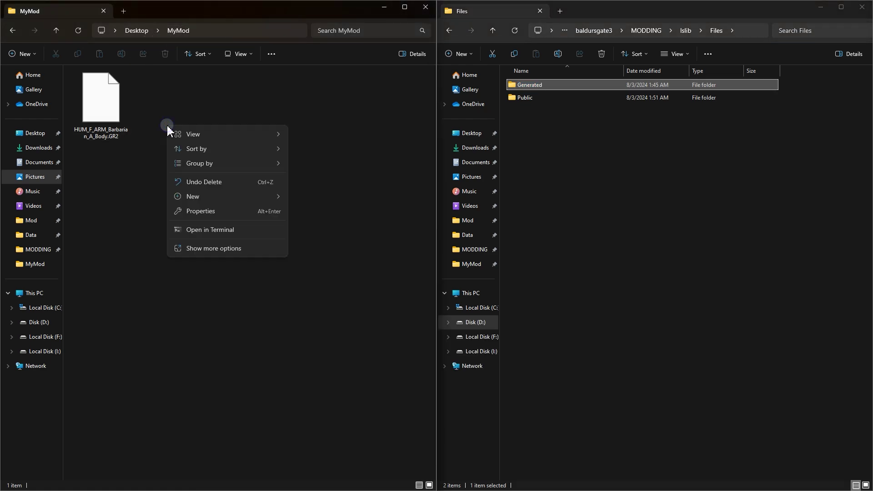
mouse_move(282, 203)
left_click(313, 194)
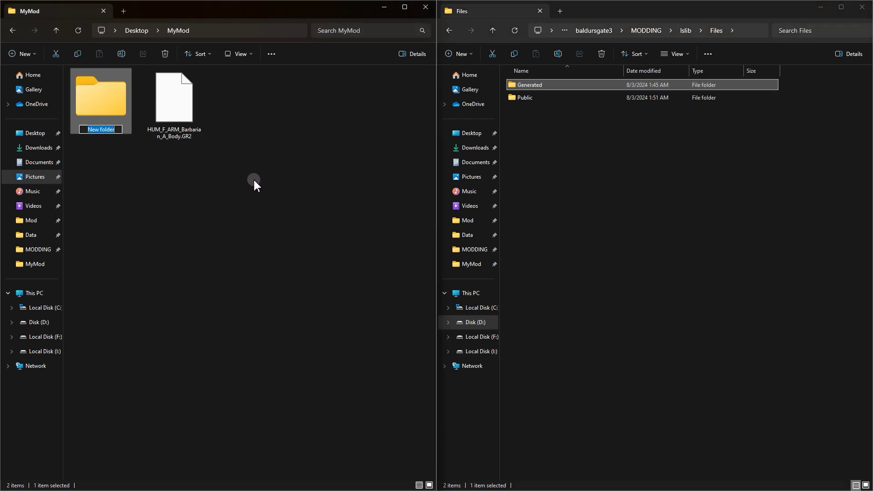
key("ctrl+v")
left_click(157, 165)
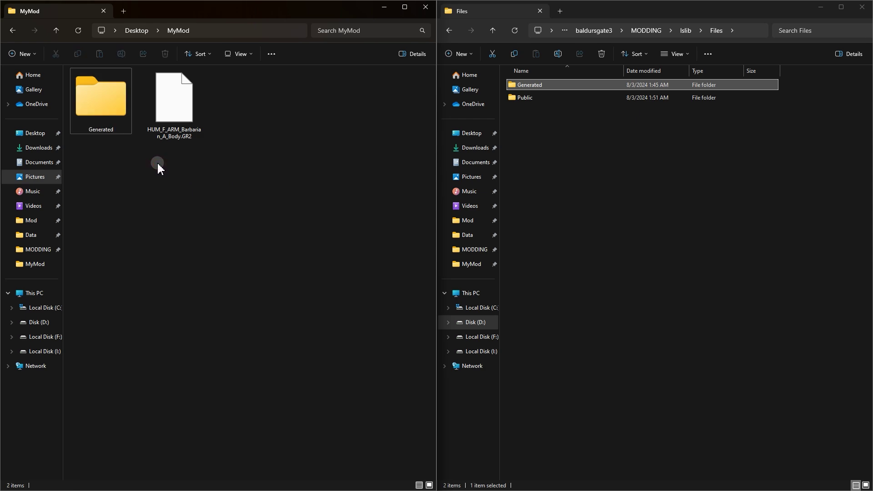
left_click(113, 116)
double_click(113, 117)
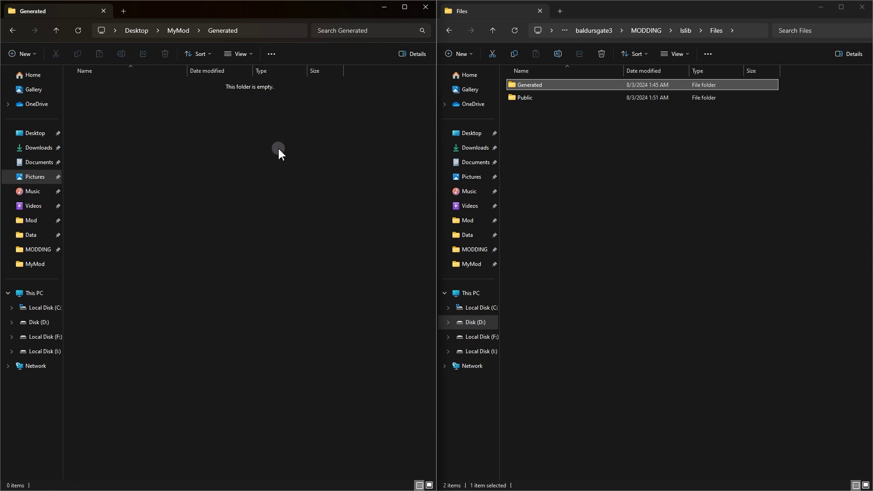
Step: Create a Public folder inside MyMod's Generated, using the copied extracted folder name
left_click(545, 86)
double_click(545, 86)
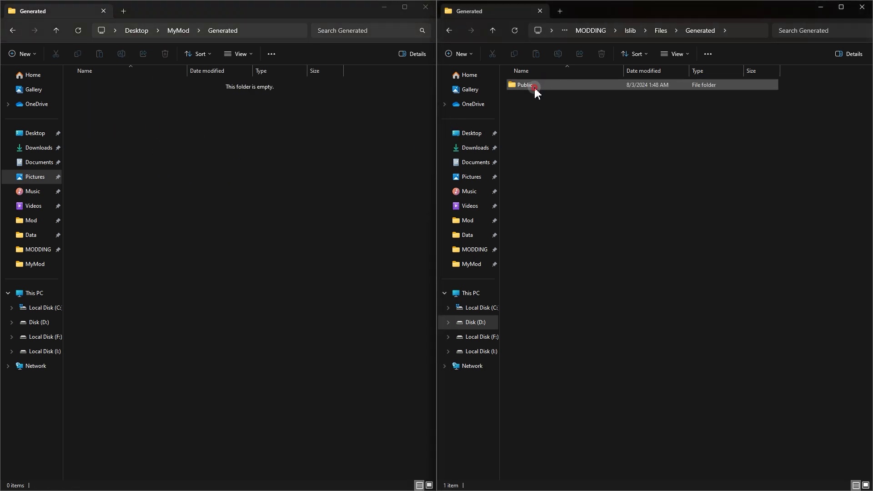
left_click(535, 88)
left_click(533, 86)
right_click(529, 86)
left_click(549, 116)
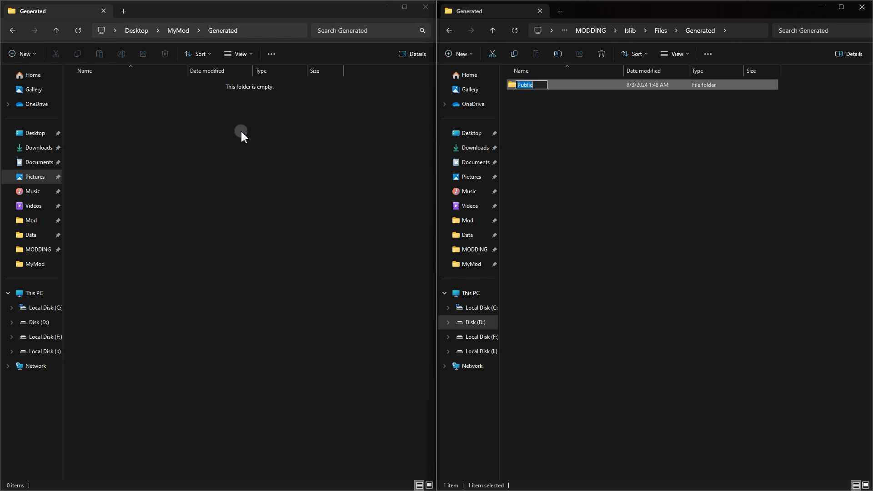
right_click(190, 137)
left_click(218, 208)
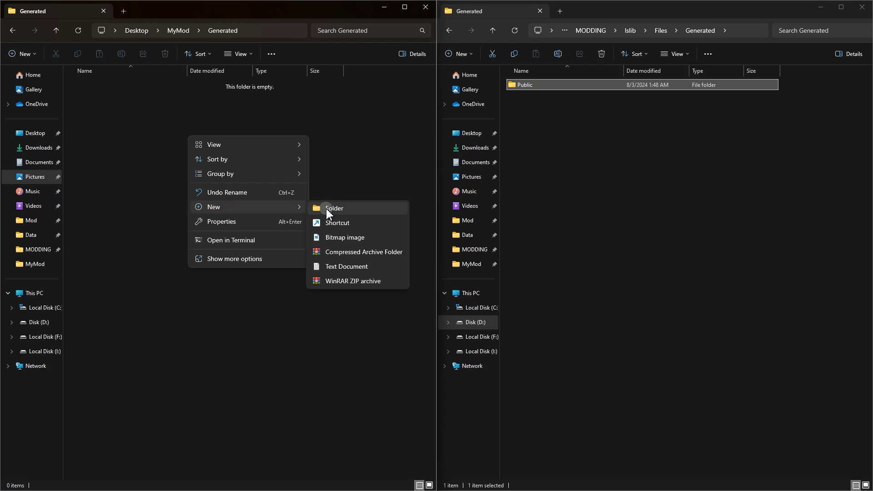
left_click(328, 210)
right_click(111, 90)
left_click(131, 131)
left_click(117, 99)
double_click(111, 86)
Step: Create a Shared folder inside the new Public folder
double_click(543, 86)
left_click(517, 86)
right_click(530, 86)
left_click(551, 122)
right_click(178, 169)
mouse_move(229, 237)
left_click(325, 245)
right_click(115, 85)
left_click(127, 121)
left_click(111, 101)
double_click(110, 86)
Step: Create an Assets folder inside the new Shared folder
left_click(544, 85)
double_click(543, 85)
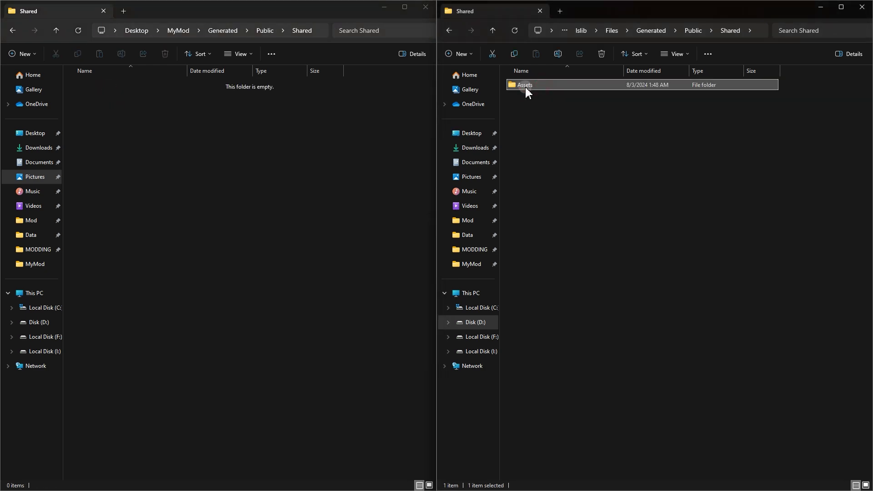
left_click(525, 85)
right_click(525, 86)
left_click(523, 116)
left_click(175, 128)
right_click(175, 127)
mouse_move(201, 197)
left_click(338, 198)
key("ctrl+v")
left_click(120, 85)
double_click(120, 85)
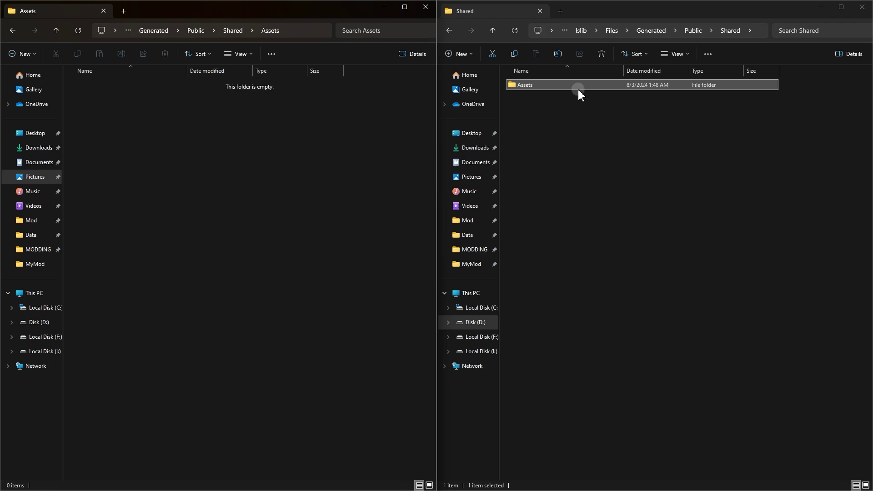
Step: Create a Characters folder inside the new Assets folder
double_click(579, 87)
left_click(535, 163)
left_click(535, 162)
right_click(532, 162)
left_click(555, 189)
right_click(171, 137)
mouse_move(197, 207)
left_click(318, 209)
key("ctrl+v")
double_click(130, 90)
Step: Create a _Models folder inside the new Characters folder
double_click(545, 160)
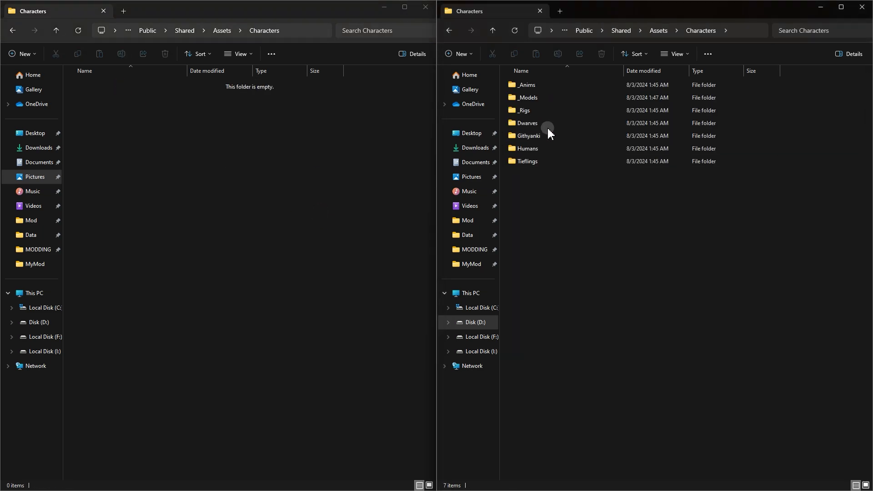
left_click(527, 98)
left_click(522, 98)
right_click(532, 101)
left_click(557, 128)
right_click(191, 135)
mouse_move(218, 203)
left_click(339, 203)
key("ctrl+v")
key("Return")
double_click(91, 86)
Step: Create a Humans folder inside the new _Models folder
double_click(536, 97)
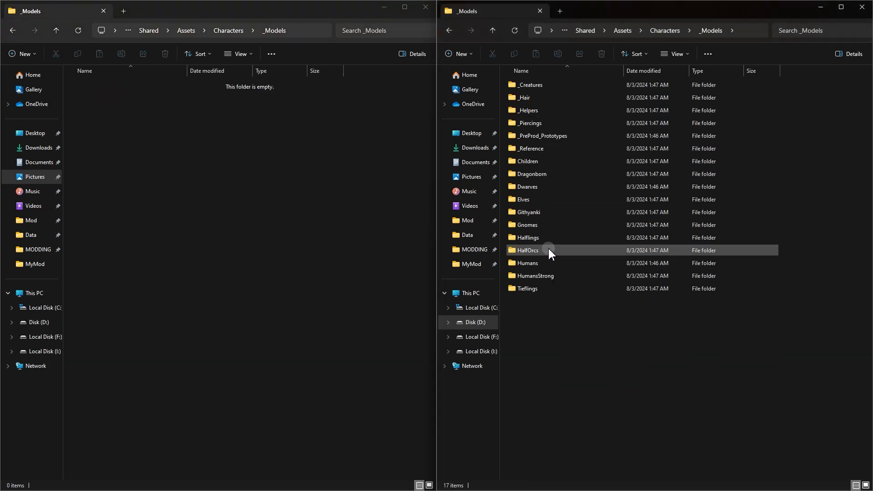
left_click(530, 263)
left_click(531, 265)
right_click(532, 266)
left_click(536, 284)
right_click(152, 157)
mouse_move(179, 220)
left_click(291, 226)
key("ctrl+v")
left_click(114, 104)
double_click(111, 86)
Step: Create a _Female folder inside the new Humans folder
double_click(566, 265)
left_click(530, 99)
left_click(529, 99)
right_click(529, 99)
left_click(540, 127)
right_click(296, 129)
mouse_move(193, 197)
left_click(313, 199)
key("ctrl+v")
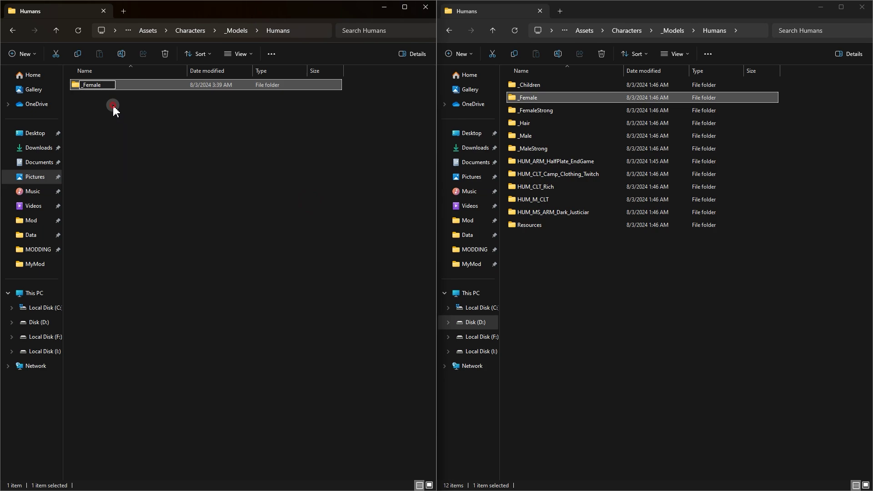
left_click(111, 109)
double_click(111, 87)
Step: Create an empty Resources folder inside _Female, matching the extracted game's GR2 folder
double_click(547, 100)
left_click(547, 100)
left_click(547, 99)
right_click(547, 99)
left_click(555, 132)
left_click(154, 145)
right_click(153, 146)
mouse_move(230, 218)
left_click(291, 216)
right_click(94, 85)
left_click(118, 115)
left_click(112, 86)
double_click(114, 86)
double_click(531, 101)
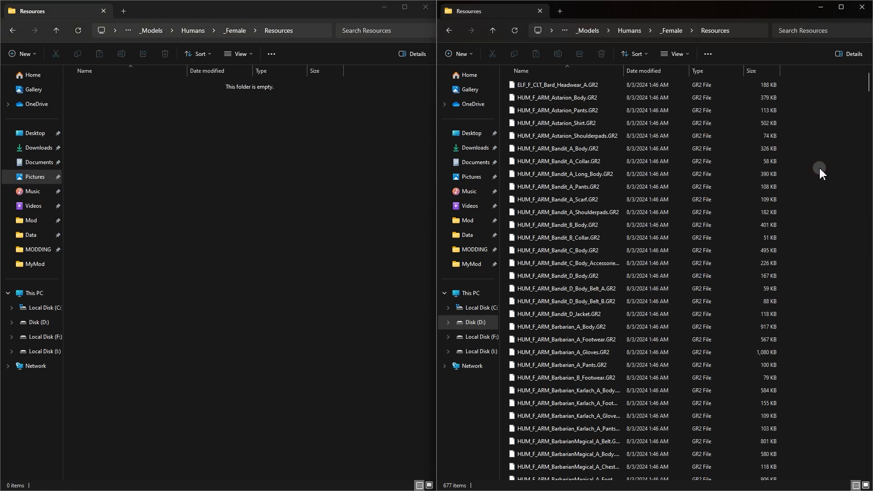
Step: Maximize the MyMod window and cut HUM_F_ARM_Barbarian_A_Body.GR2 from the MyMod folder
left_click(401, 8)
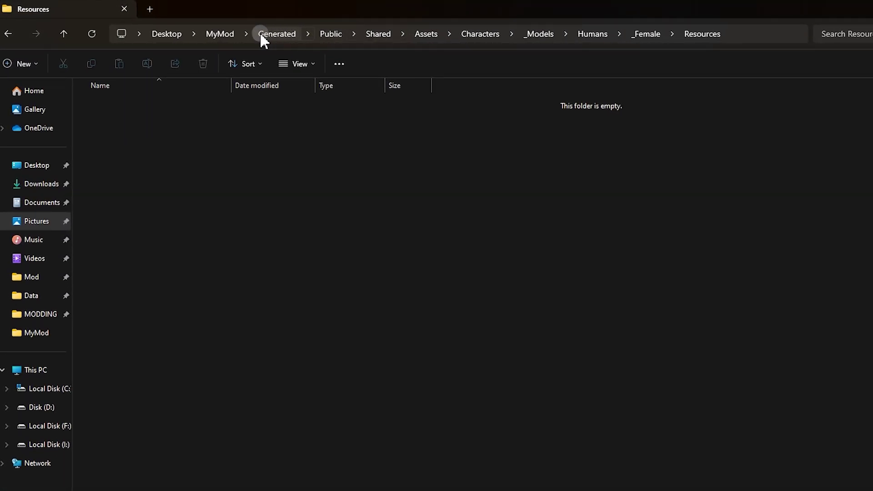
left_click(211, 34)
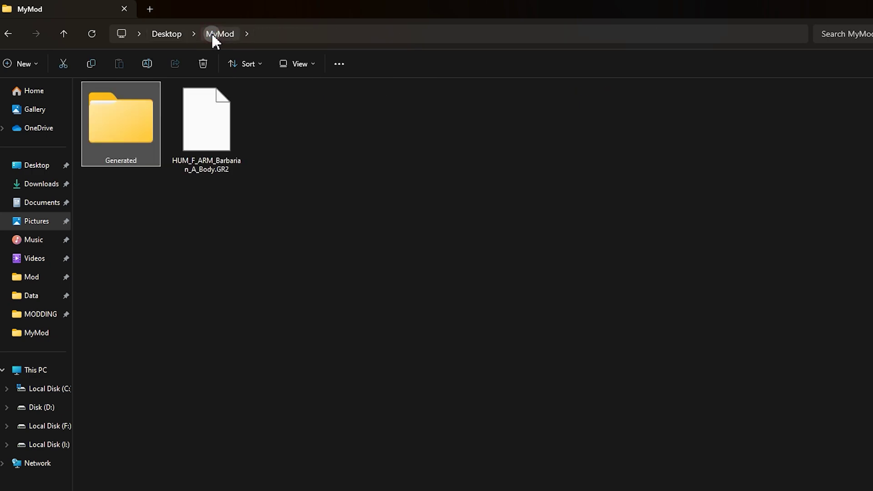
left_click(215, 130)
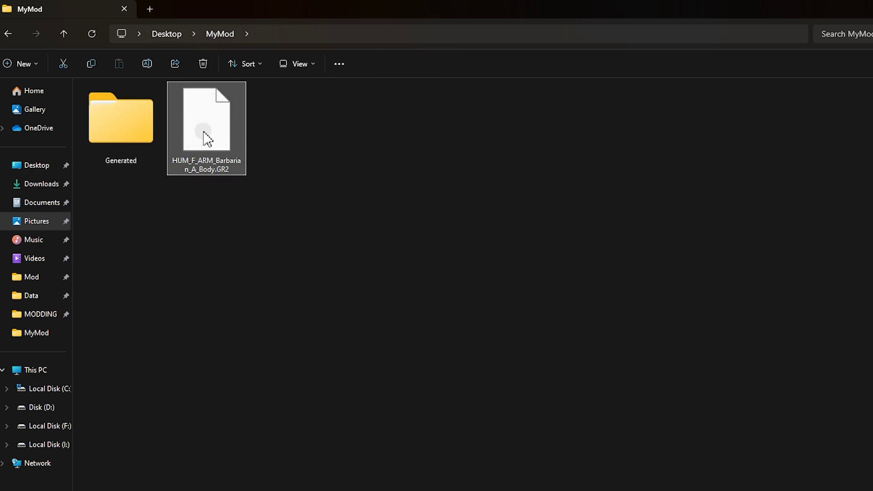
right_click(204, 133)
left_click(217, 145)
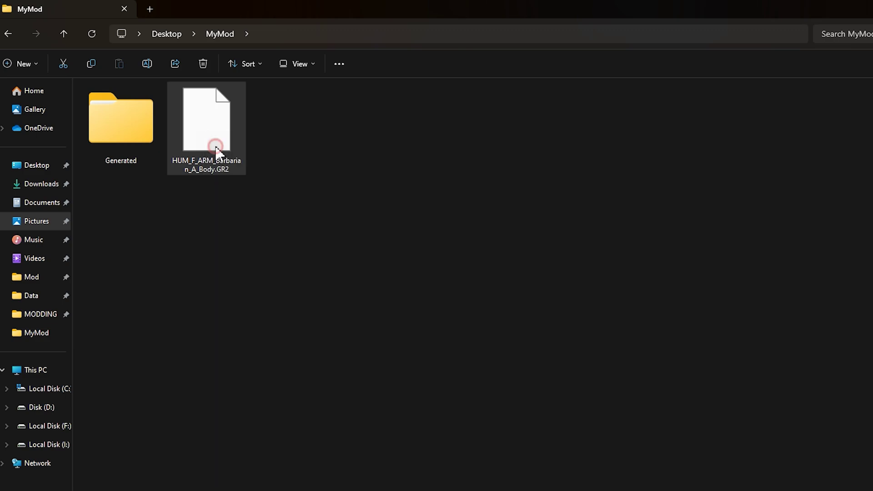
Step: Paste the GR2 into Generated\Public\Shared\Assets\Characters\_Models\Humans\_Female\Resources
double_click(131, 142)
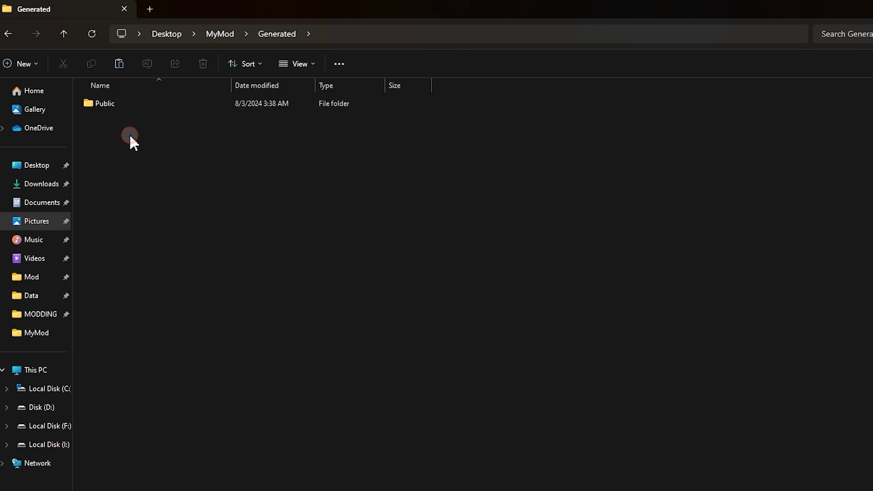
double_click(131, 103)
double_click(132, 103)
double_click(132, 103)
double_click(132, 103)
double_click(132, 104)
double_click(132, 104)
double_click(132, 104)
double_click(131, 104)
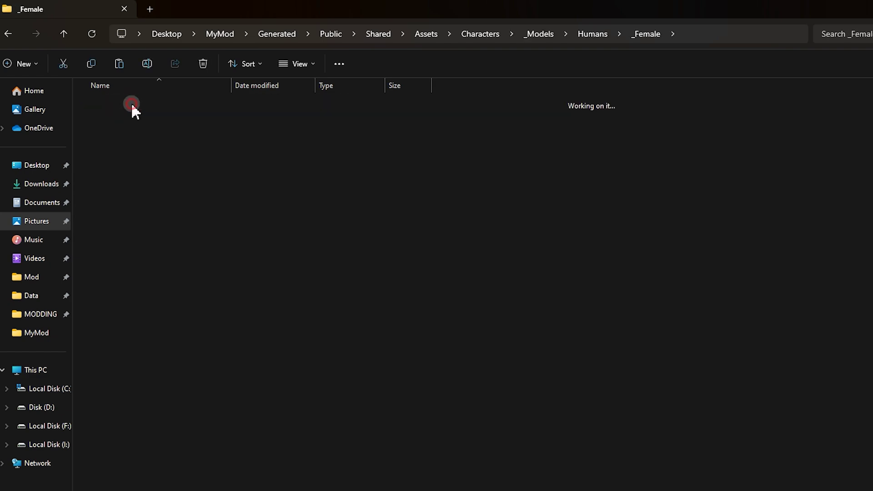
right_click(298, 164)
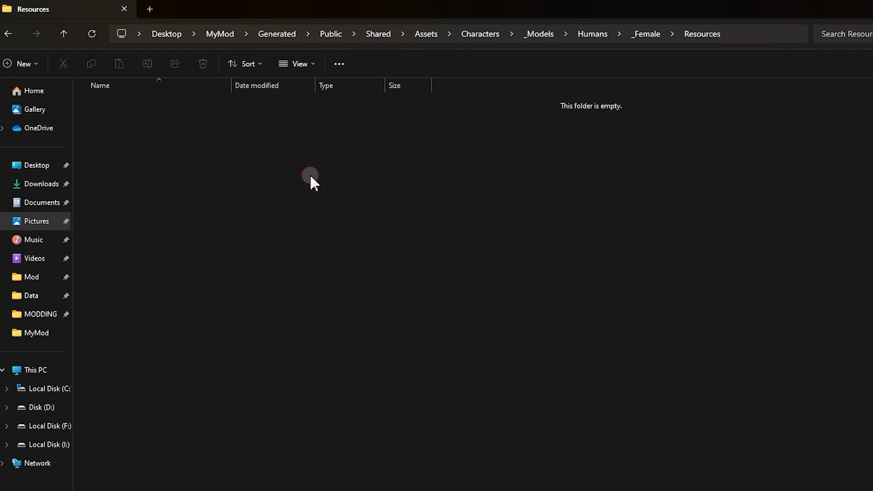
left_click(309, 173)
left_click(566, 131)
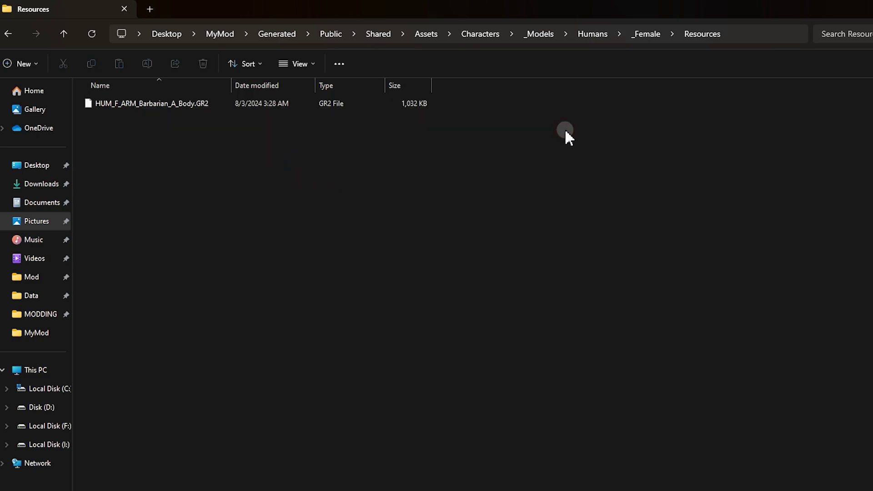
Step: Set LSLib Toolkit's Create Package source path to the Desktop\MyMod folder
key("alt+Tab")
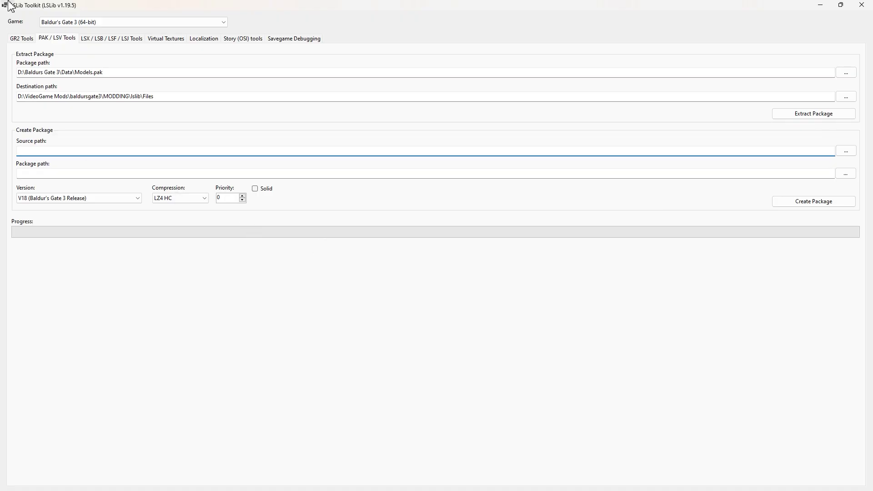
left_click(49, 38)
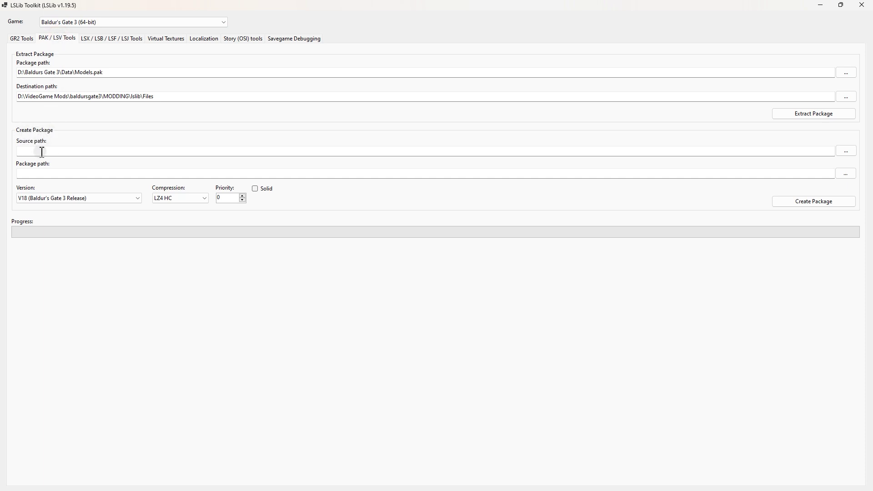
left_click(843, 155)
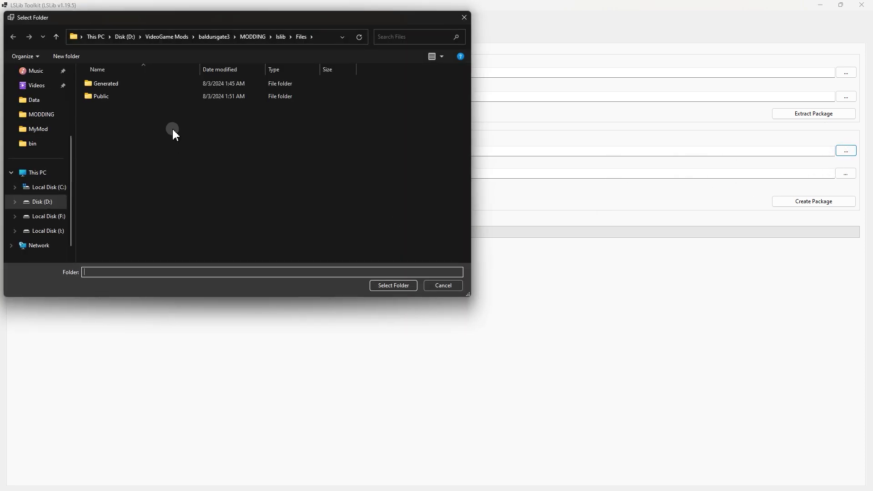
scroll(41, 153, "up", 3)
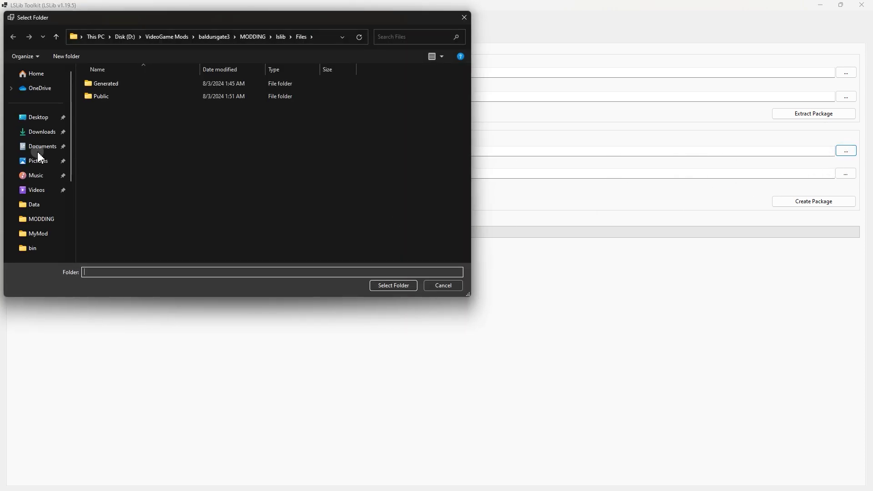
left_click(37, 122)
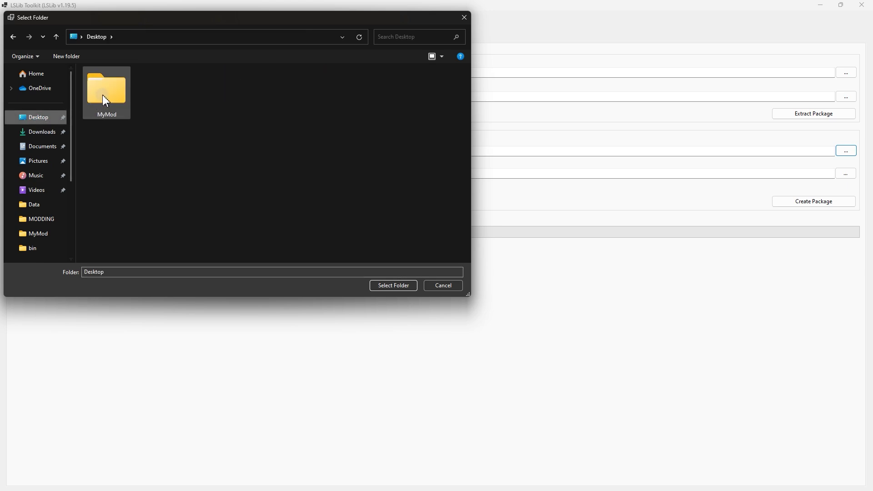
left_click(103, 95)
double_click(116, 96)
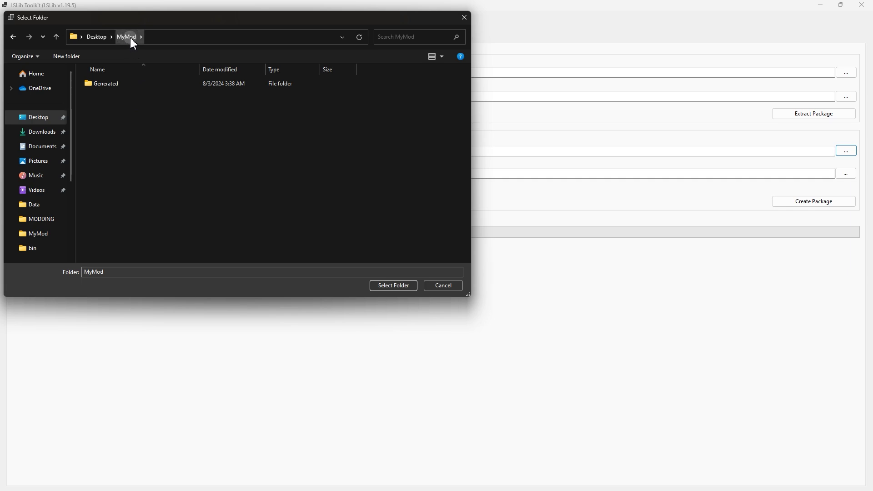
left_click(319, 282)
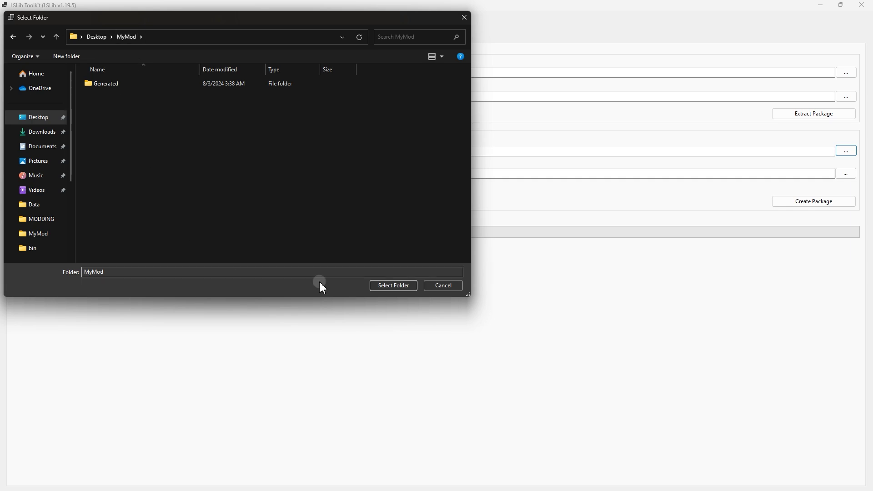
left_click(392, 286)
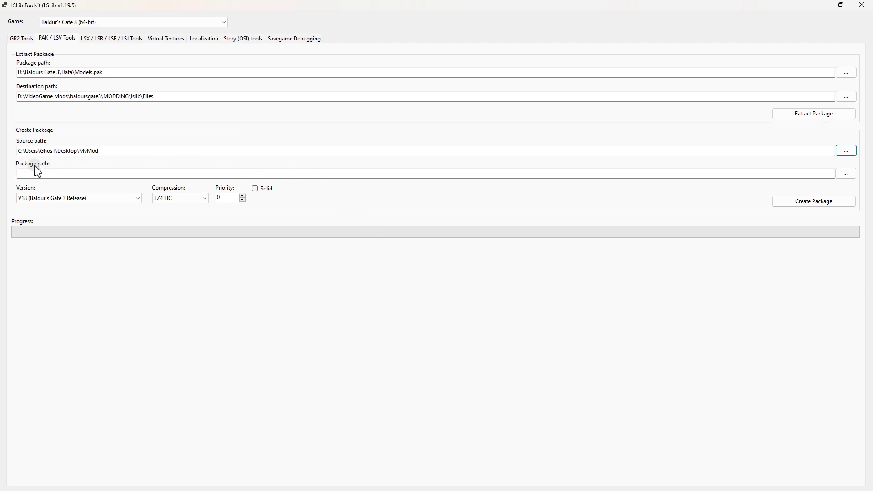
Step: While picking the package path, create a new Mod folder on the Desktop
left_click(845, 174)
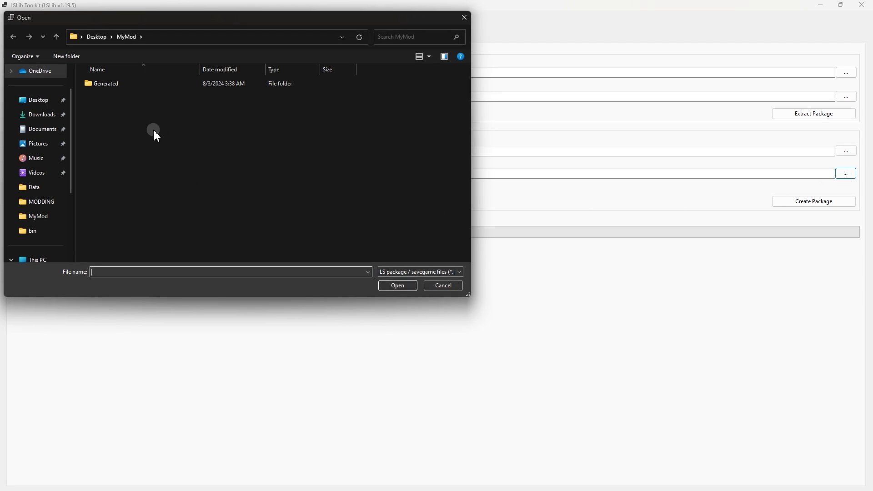
left_click(27, 101)
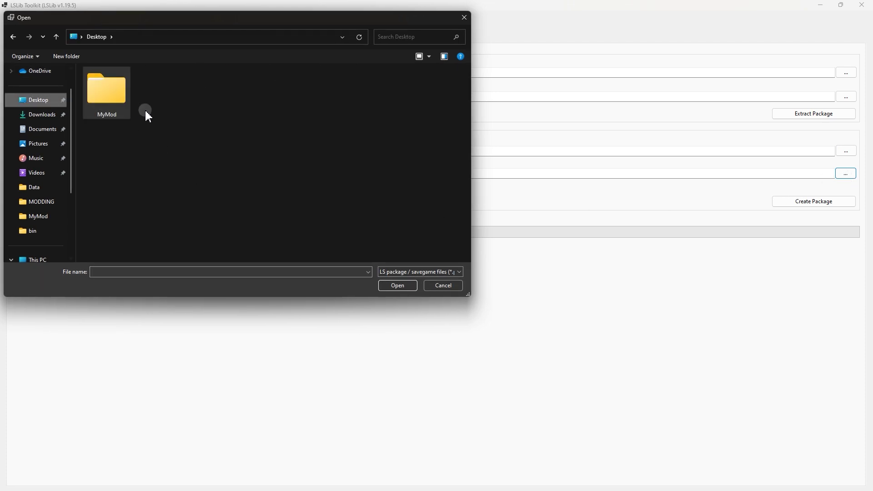
left_click(200, 111)
right_click(201, 111)
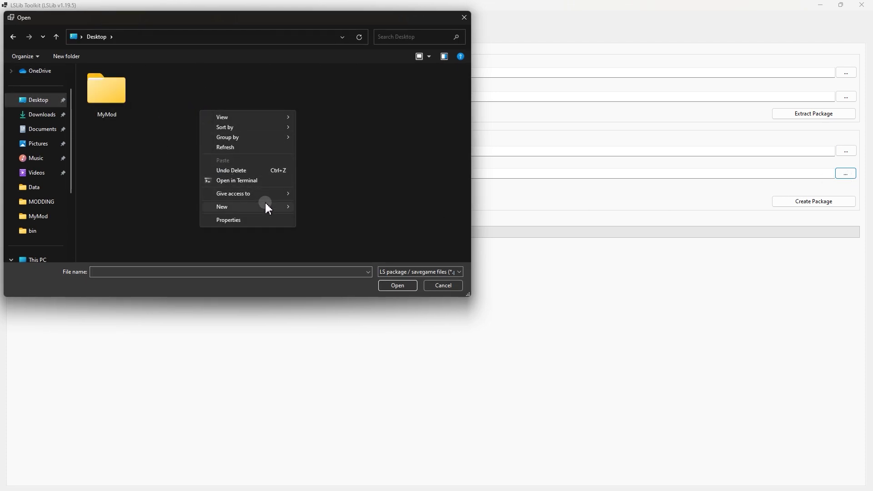
mouse_move(267, 206)
left_click(310, 207)
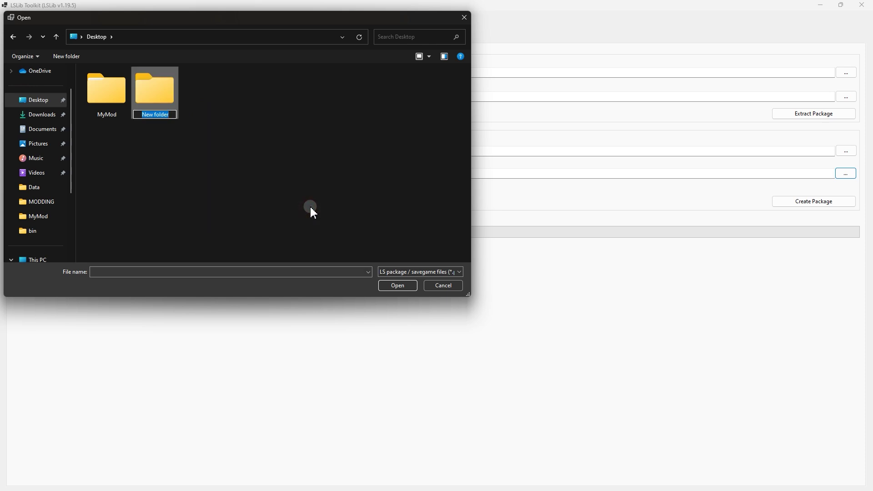
type("Mod")
left_click(310, 206)
double_click(162, 96)
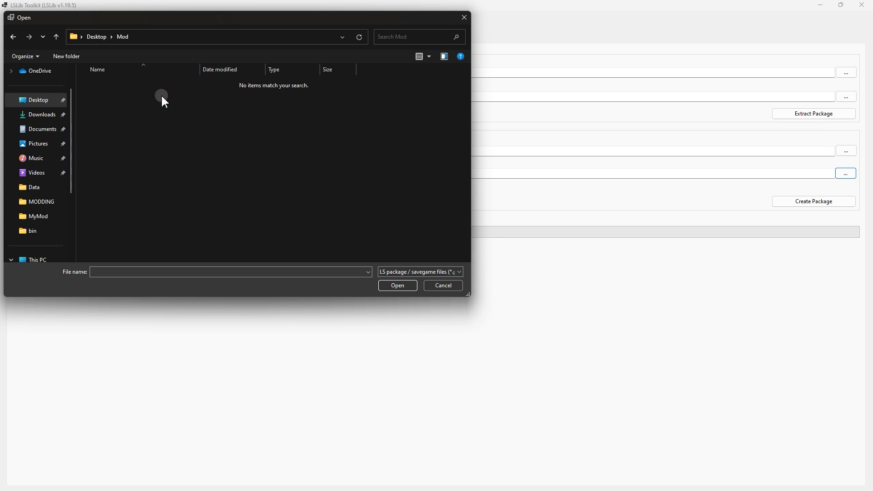
Step: Set the package path to Desktop\Mod\MyMod.pak and build the package
left_click(142, 271)
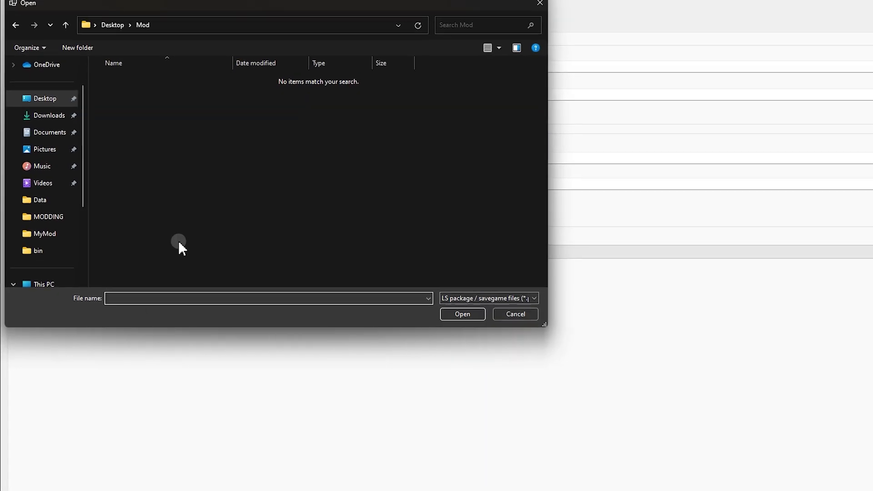
type("MyMod")
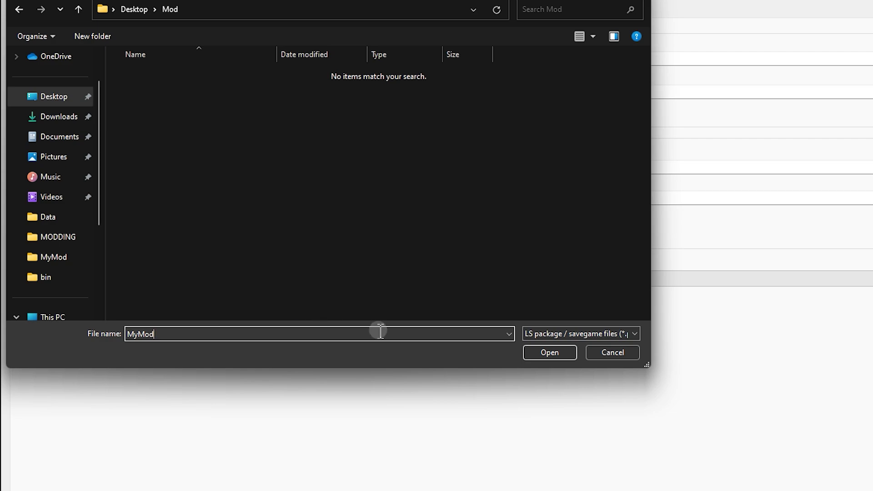
left_click(557, 350)
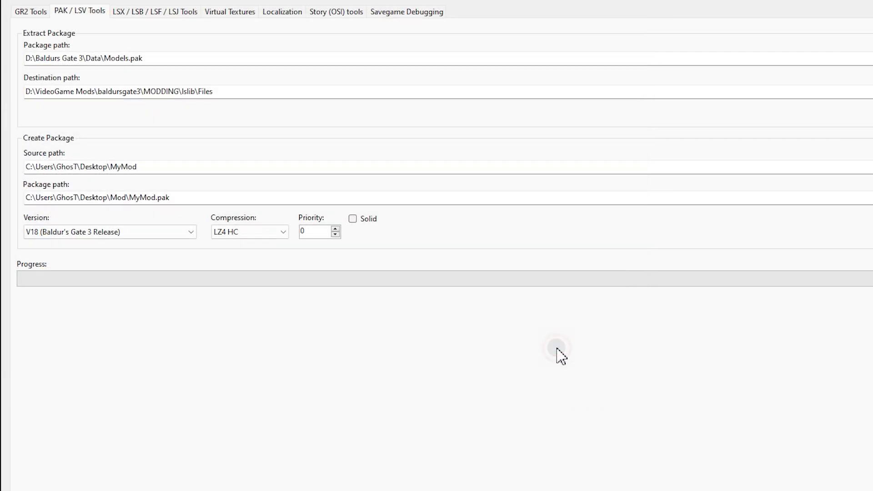
left_click(190, 199)
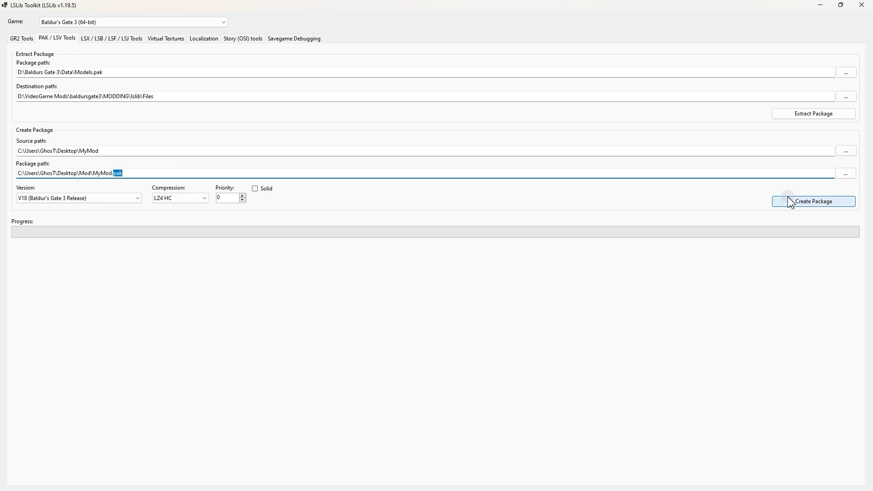
left_click(800, 204)
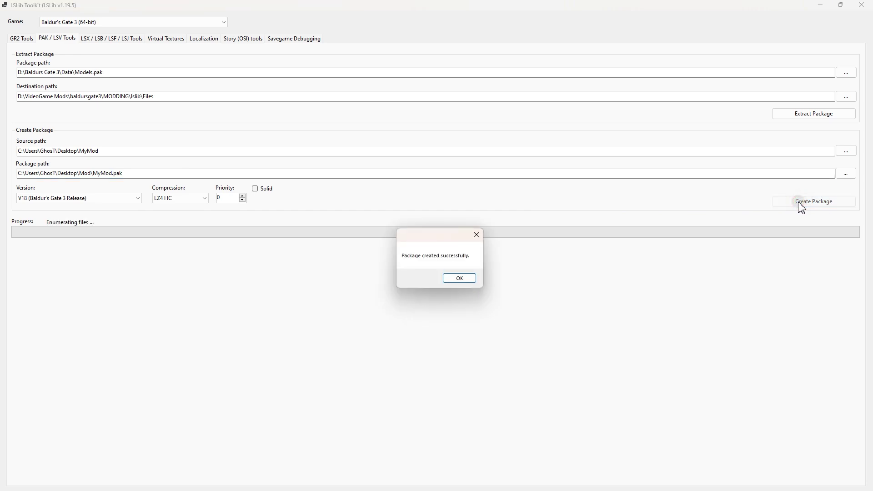
left_click(464, 278)
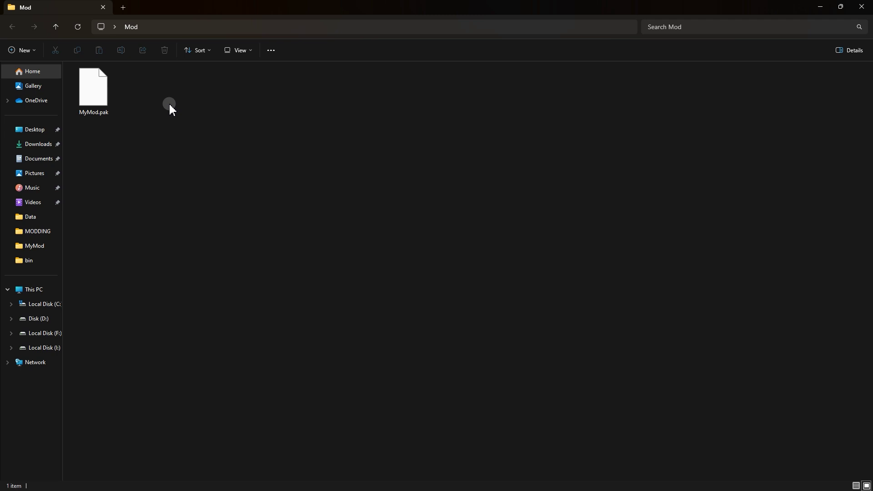
Step: Copy MyMod.pak from Desktop\Mod into the Baldur's Gate 3 Mods folder beside ModFixer.pak
left_click(99, 102)
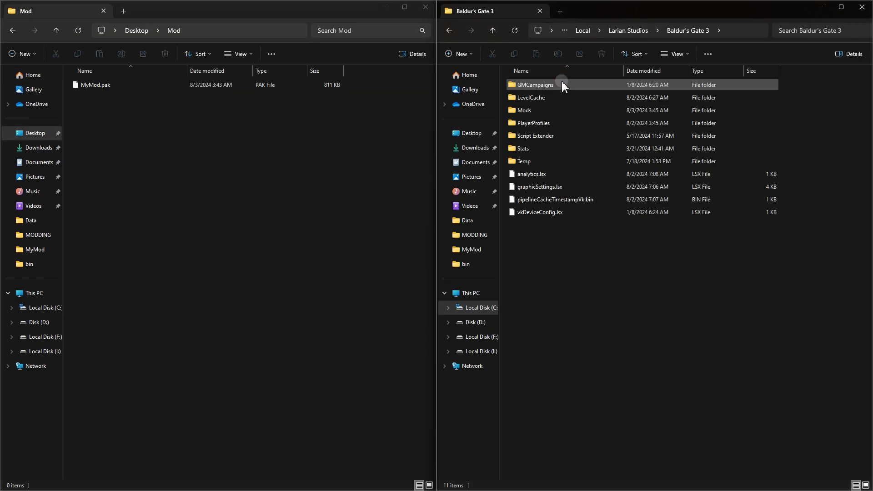
left_click(543, 111)
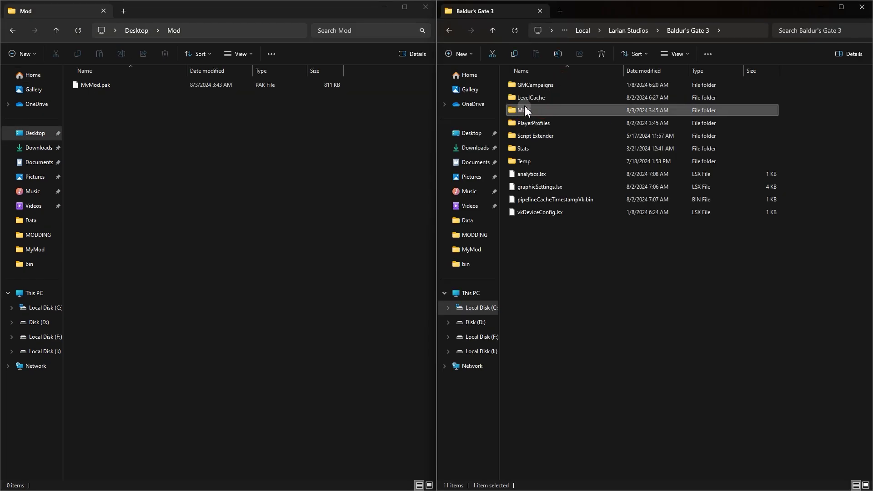
double_click(551, 108)
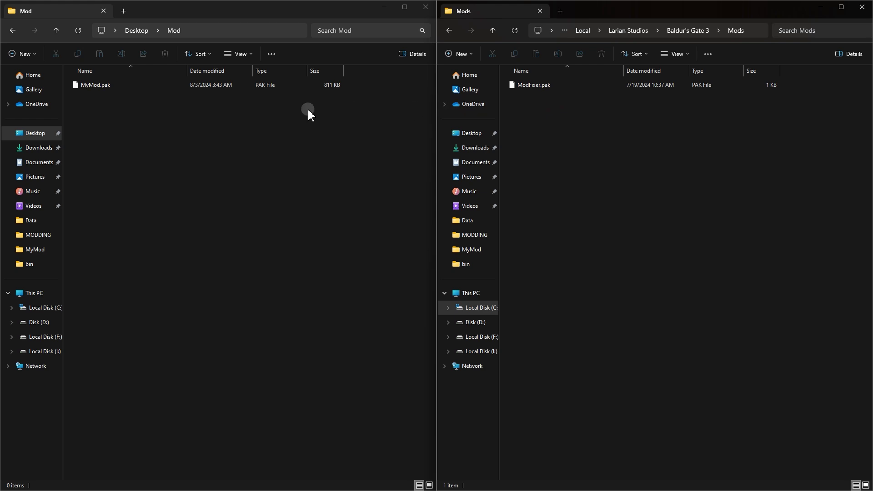
right_click(126, 85)
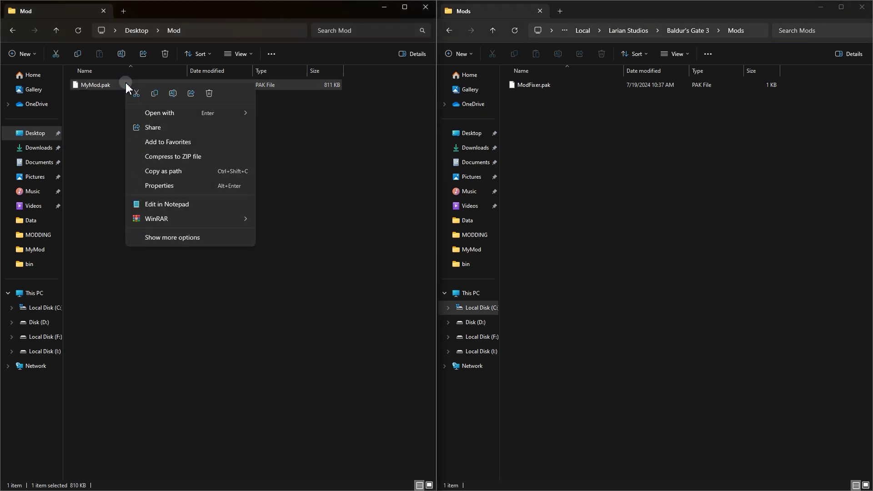
left_click(155, 94)
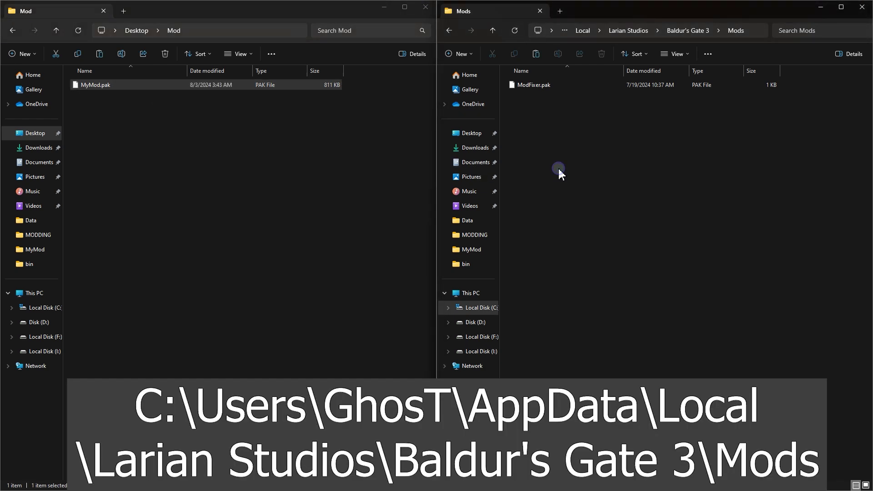
right_click(561, 173)
left_click(567, 180)
left_click(568, 181)
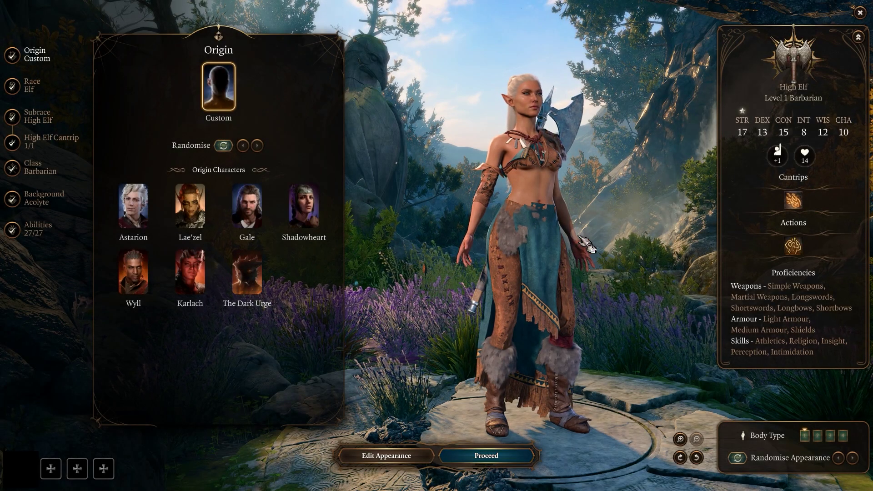
Step: Zoom in and rotate the High Elf barbarian to inspect her shoulder armour and axe
scroll(589, 245, "up", 3)
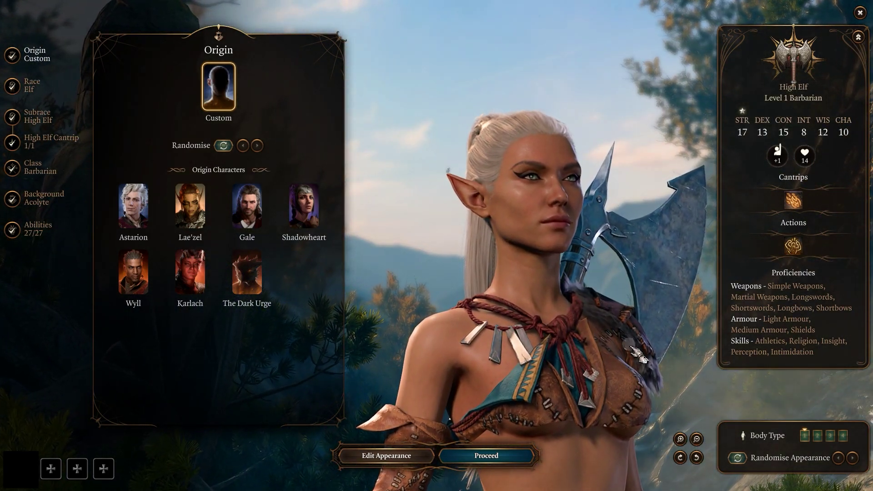
left_click_drag(636, 354, 643, 307)
scroll(609, 354, "down", 3)
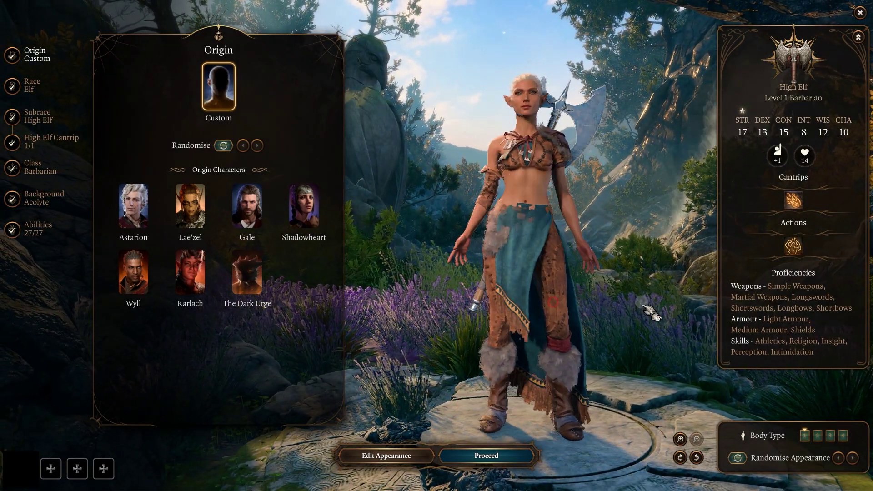
Step: In Edit Mode with wireframe, hide the long strand on HAIR_HUM_F_Shadowheart_Spring_Mesh
scroll(630, 312, "up", 3)
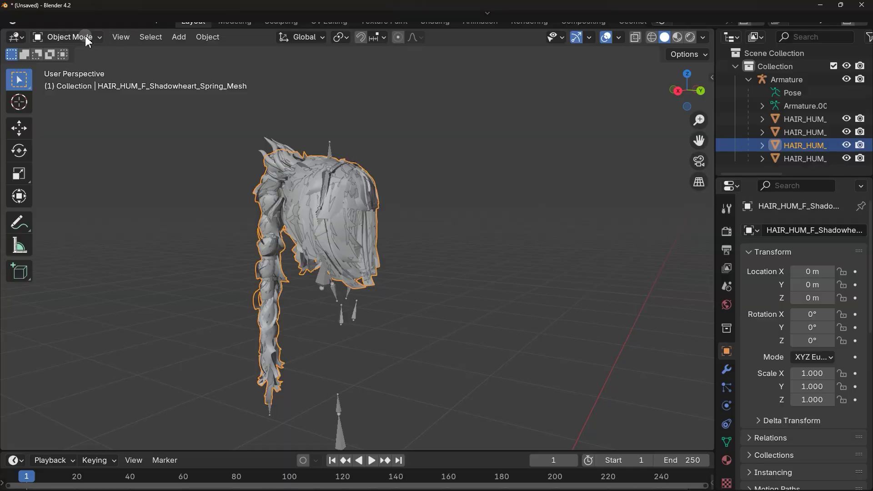
left_click(84, 39)
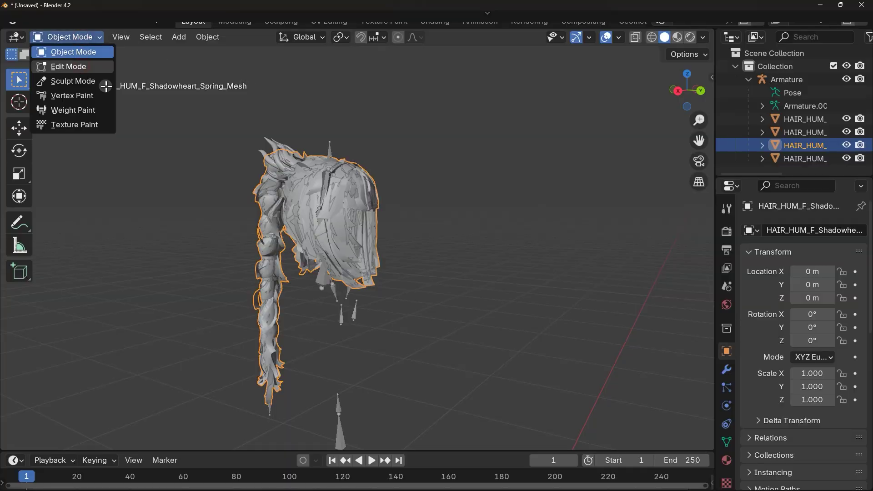
left_click(68, 66)
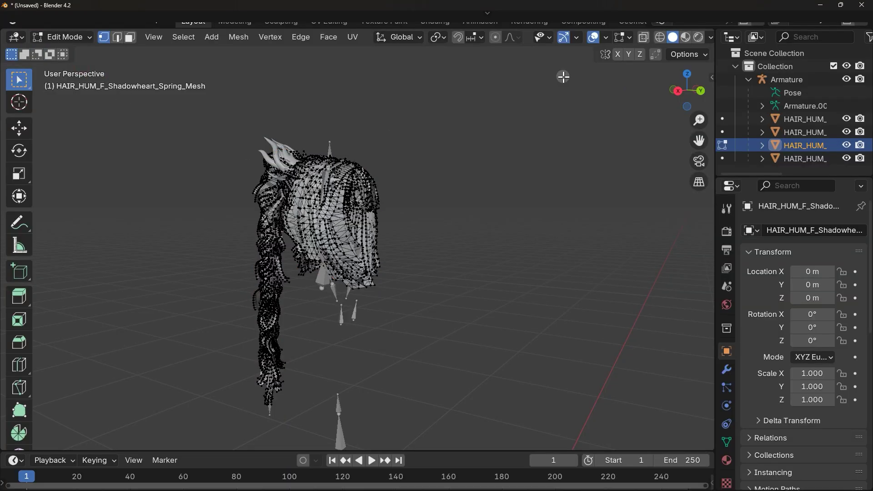
left_click(663, 39)
middle_click_drag(412, 204, 156, 246)
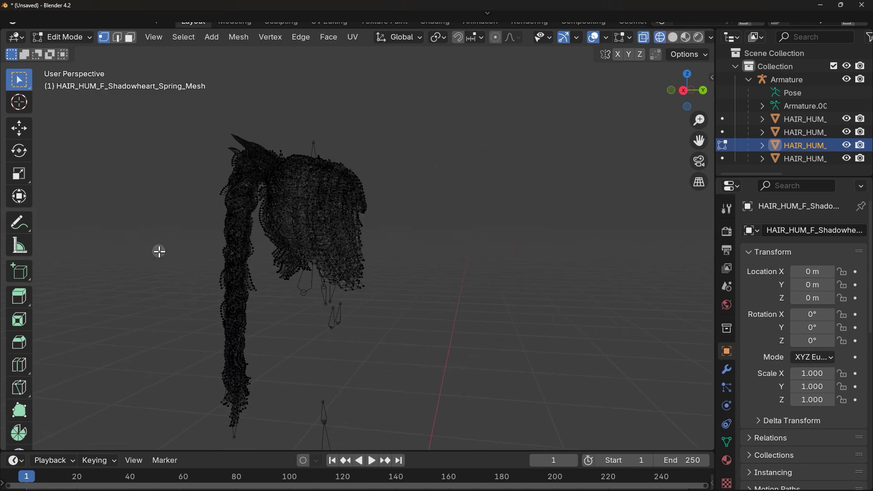
left_click_drag(156, 245, 260, 441)
left_click_drag(151, 254, 247, 339)
key("h")
Step: Hide the remaining strand parts on Spring_Mesh and its LOD1, then return to solid Object Mode
left_click(722, 159)
left_click(723, 144)
middle_click_drag(318, 218, 391, 156)
left_click_drag(391, 156, 318, 296)
key("h")
left_click(792, 160)
left_click_drag(400, 136, 308, 289)
key("h")
key("shift+z")
mouse_move(409, 137)
middle_mouse_down()
mouse_move(238, 203)
mouse_move(273, 203)
middle_mouse_up()
left_click(75, 36)
left_click(69, 52)
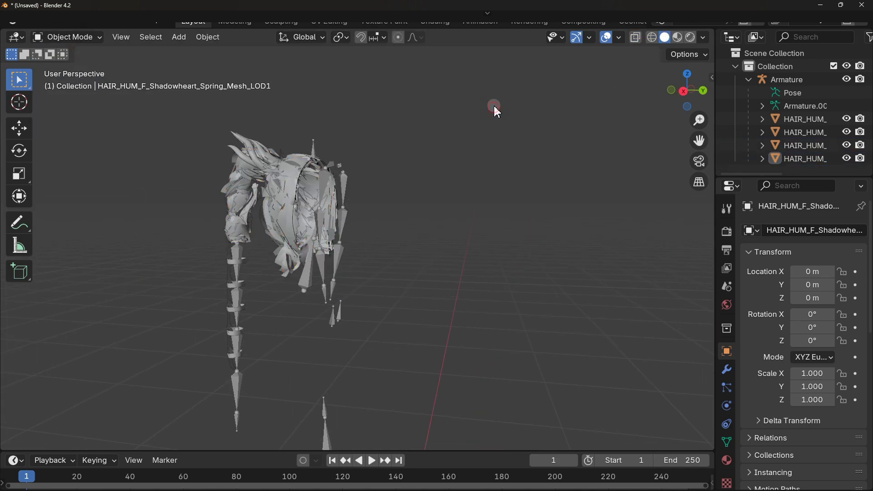
Step: Start a DOS2/BG3 GR2 export named with the original HAIR_HUM_F_Shadowheart_Spring file name
left_click(30, 19)
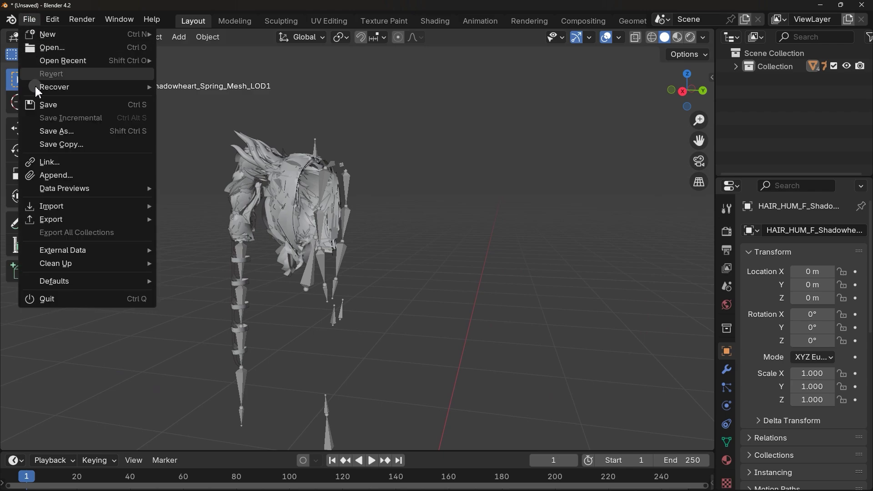
mouse_move(88, 220)
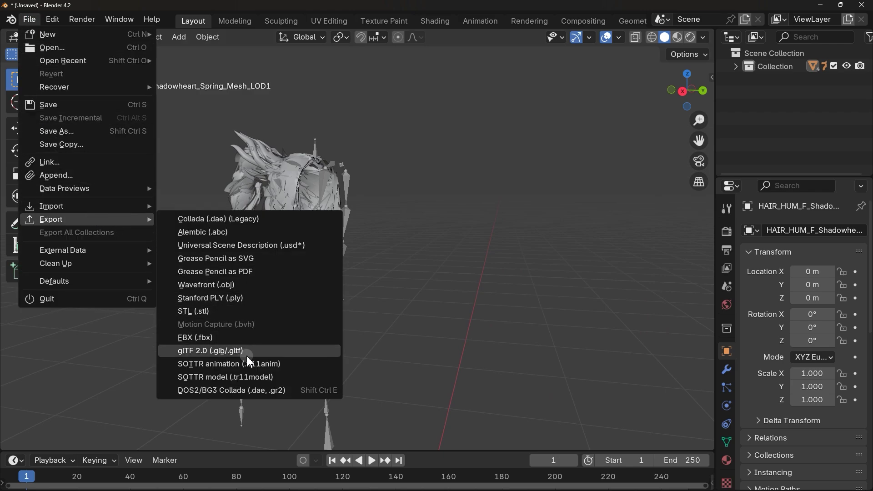
left_click(279, 392)
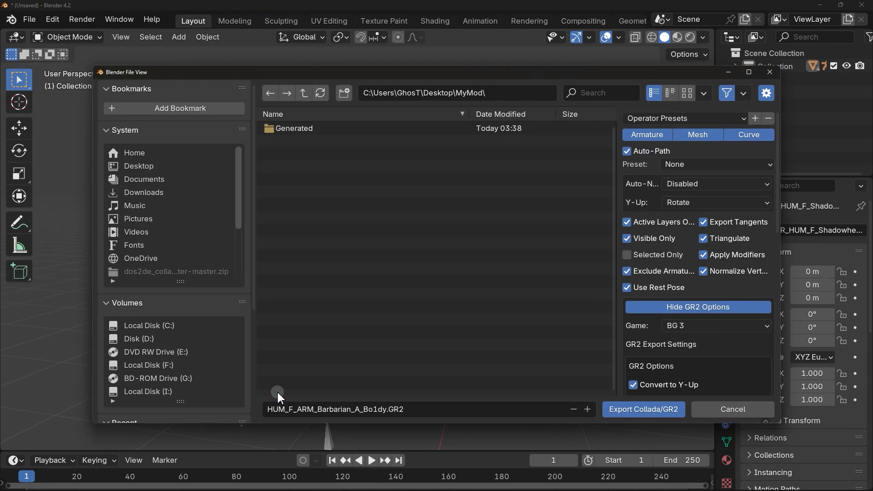
key("alt+Tab")
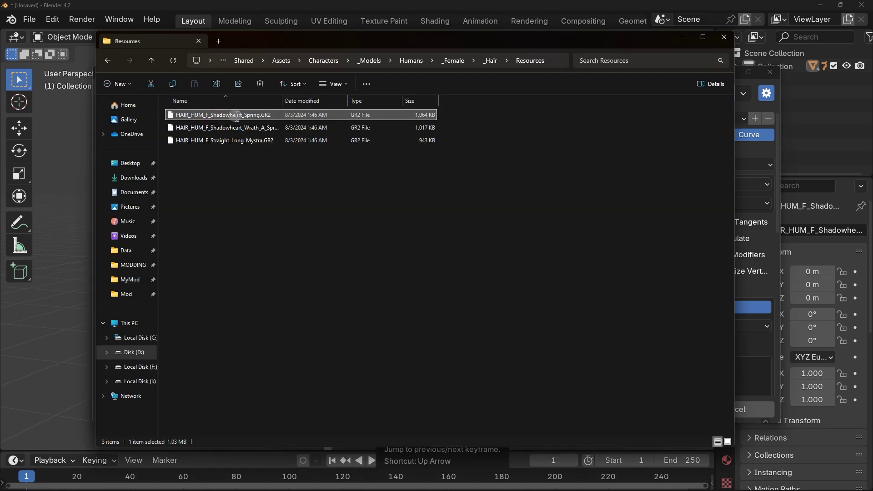
right_click(244, 117)
left_click(267, 145)
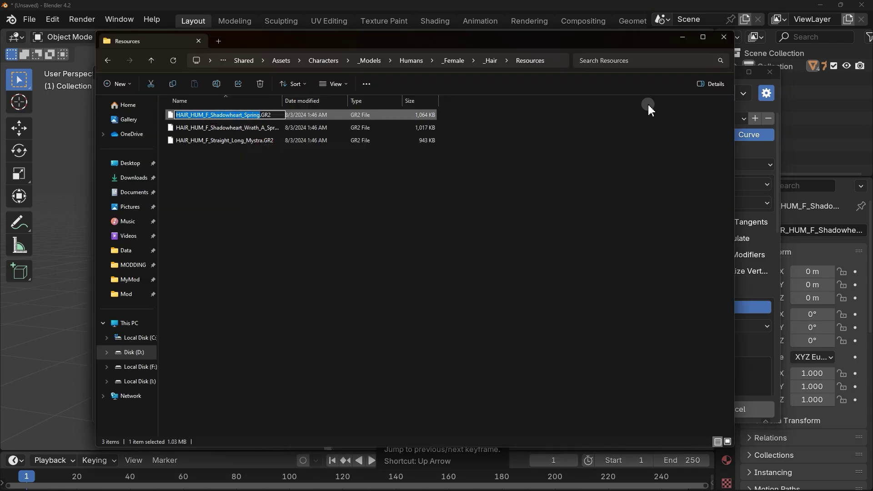
left_click(685, 41)
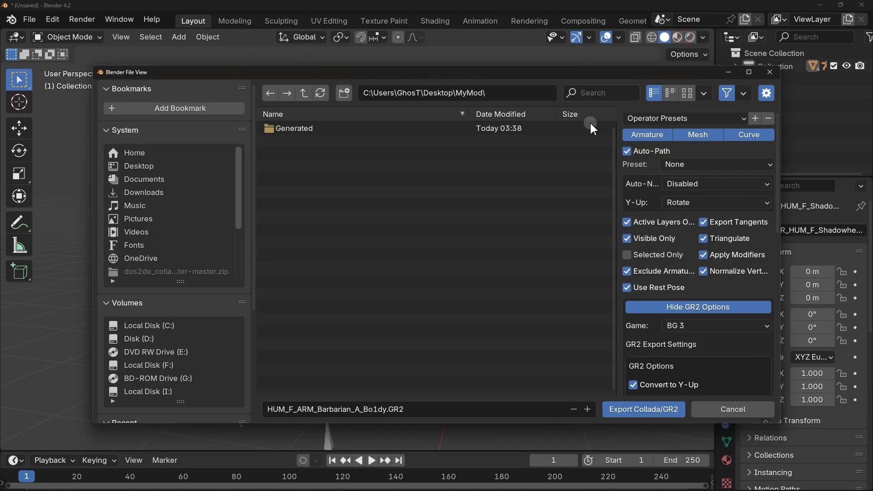
left_click(375, 409)
left_click_drag(414, 407, 251, 407)
key("ctrl+v")
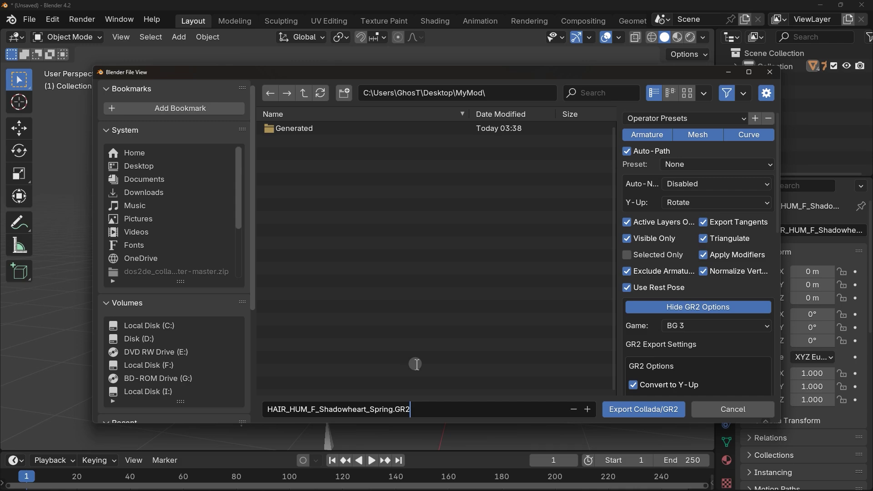
Step: Export the hair as HAIR_HUM_F_Shadowheart_Spring.GR2 into Desktop\MyMod
left_click(143, 166)
left_click(135, 166)
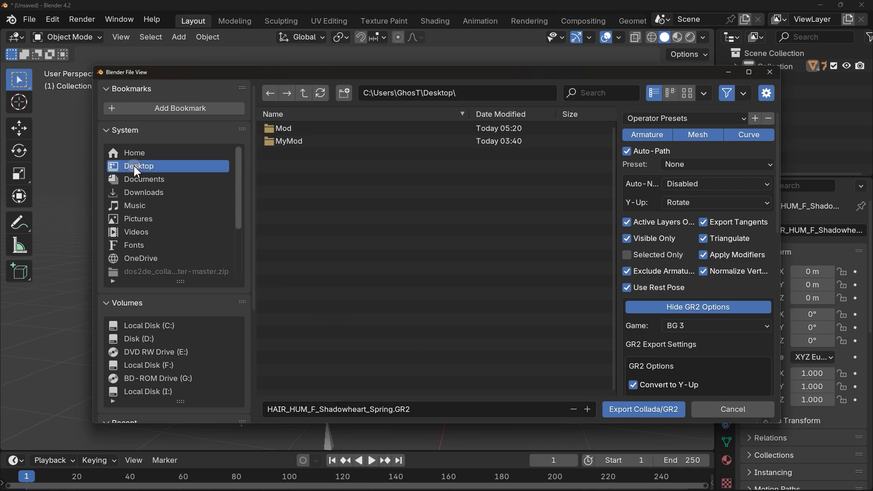
double_click(293, 142)
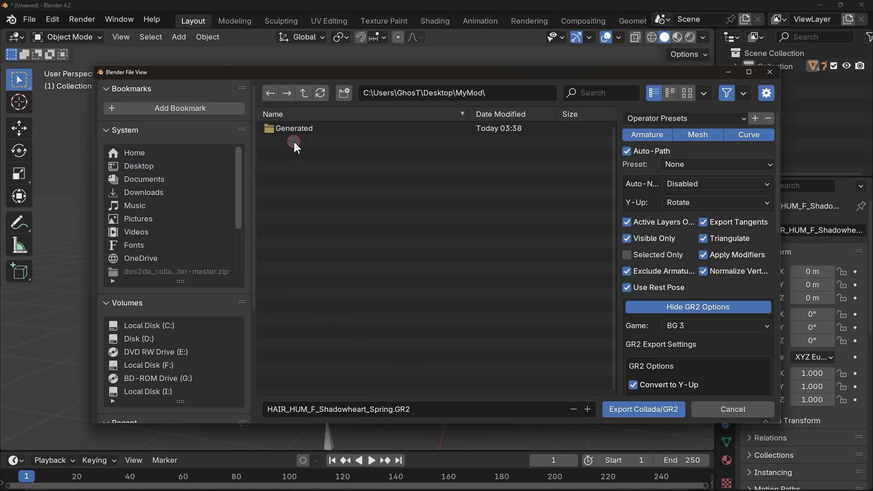
left_click(635, 410)
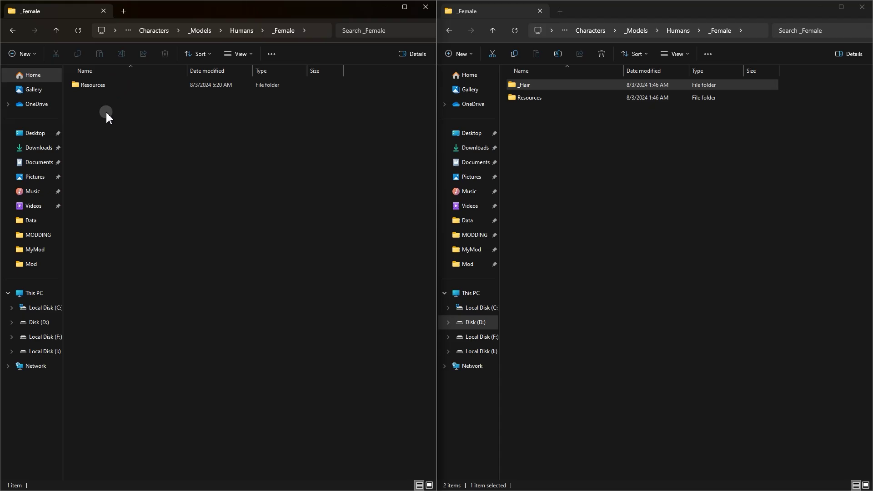
Step: Create a _Hair folder in the mod's _Female folder and move Resources into it
left_click(524, 86)
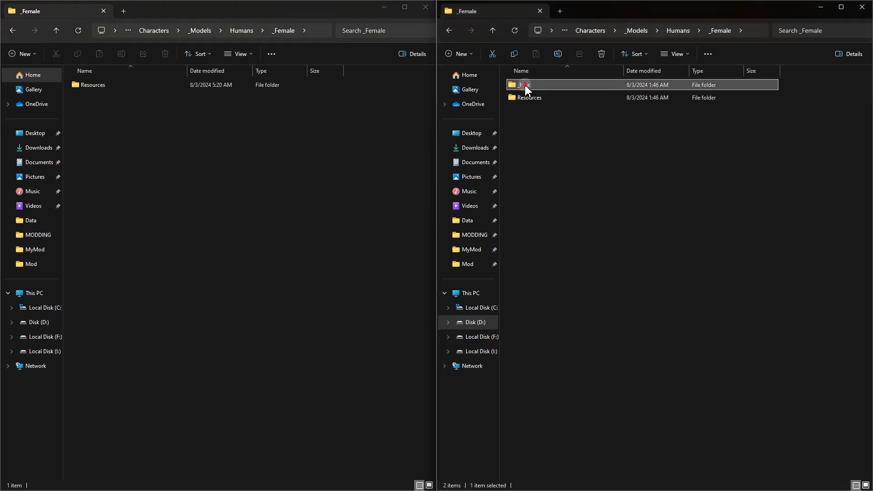
left_click(525, 85)
right_click(526, 85)
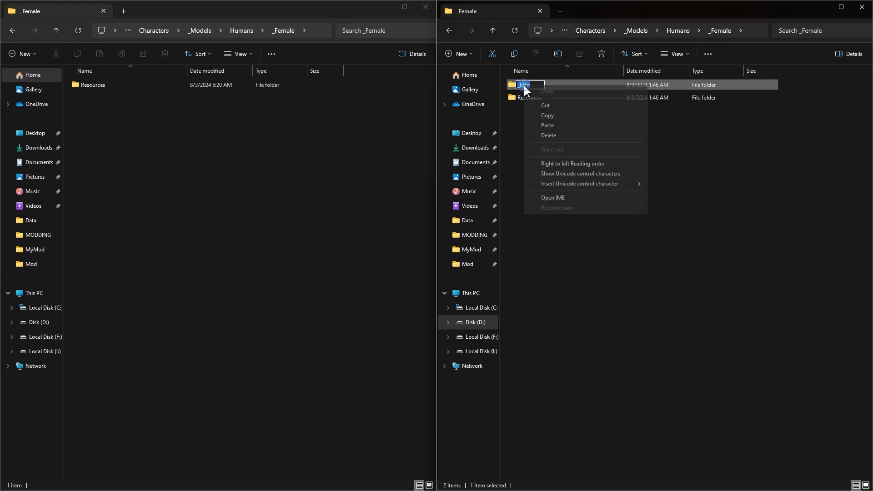
left_click(547, 116)
left_click(114, 130)
right_click(114, 129)
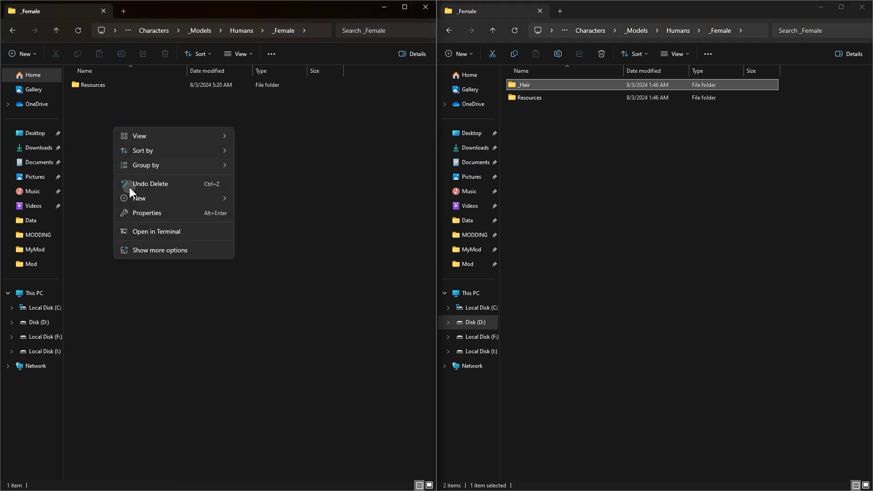
mouse_move(148, 200)
left_click(255, 198)
key("ctrl+v")
left_click(122, 117)
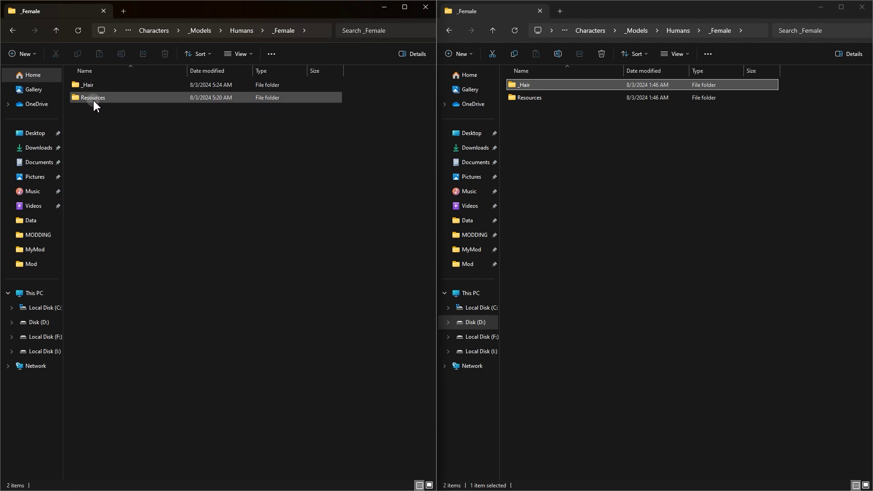
left_click_drag(94, 100, 108, 88)
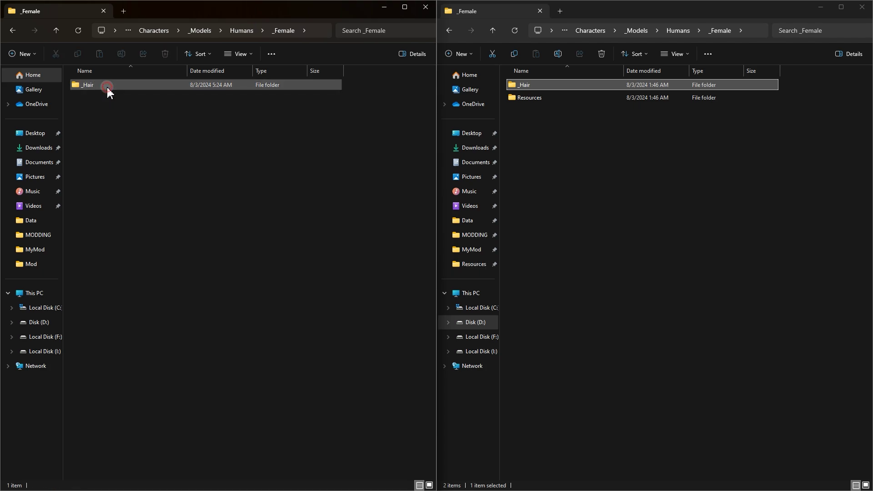
Step: Compare both _Hair\Resources folders and cut the exported hair GR2 from MyMod
left_click(108, 88)
double_click(107, 88)
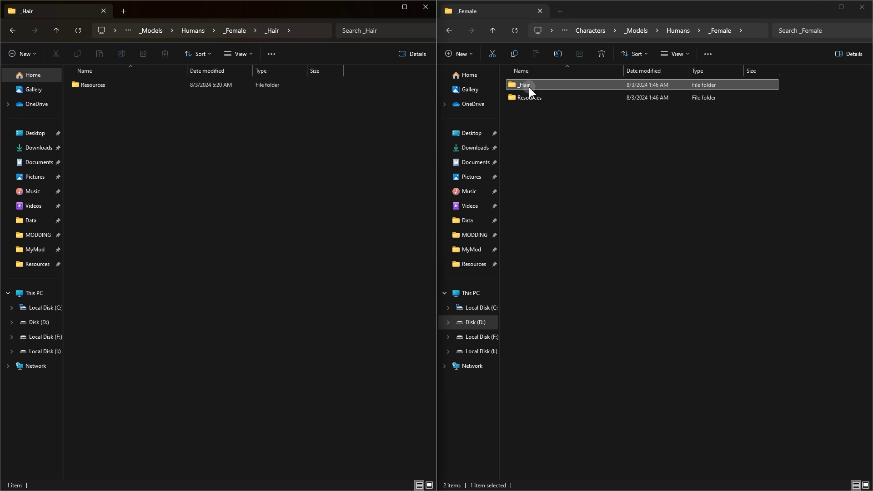
double_click(571, 87)
double_click(571, 87)
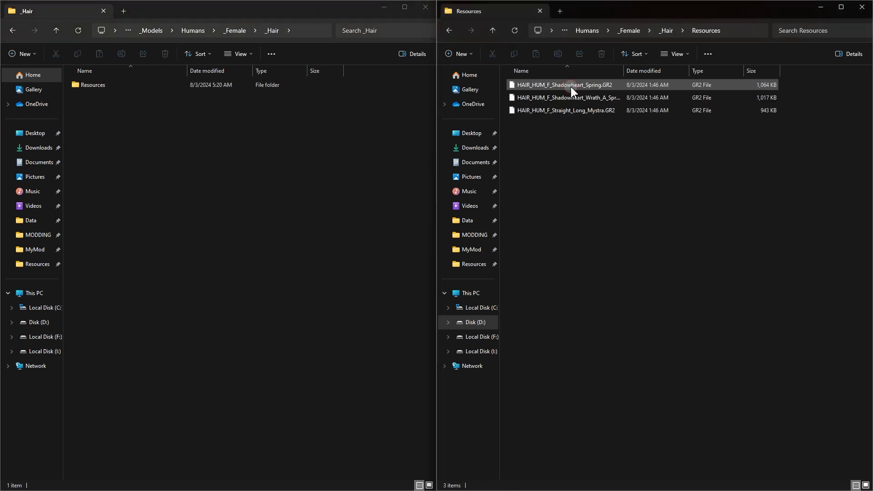
double_click(118, 86)
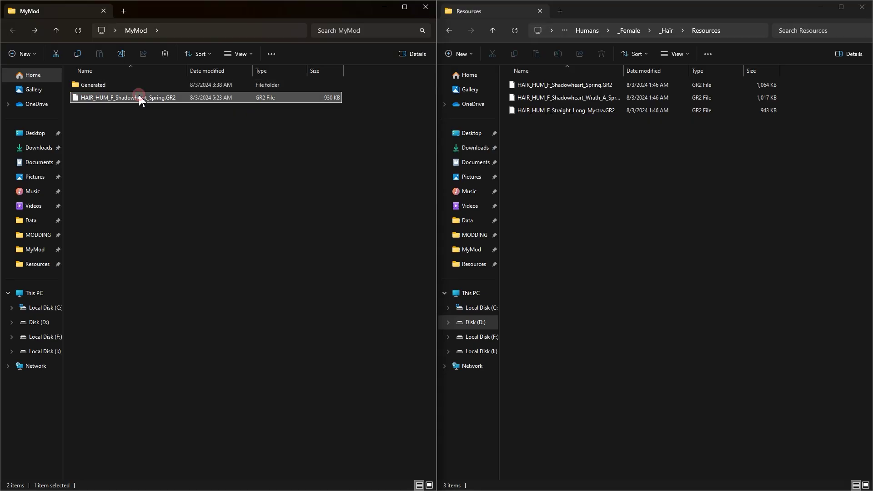
right_click(139, 97)
left_click(147, 97)
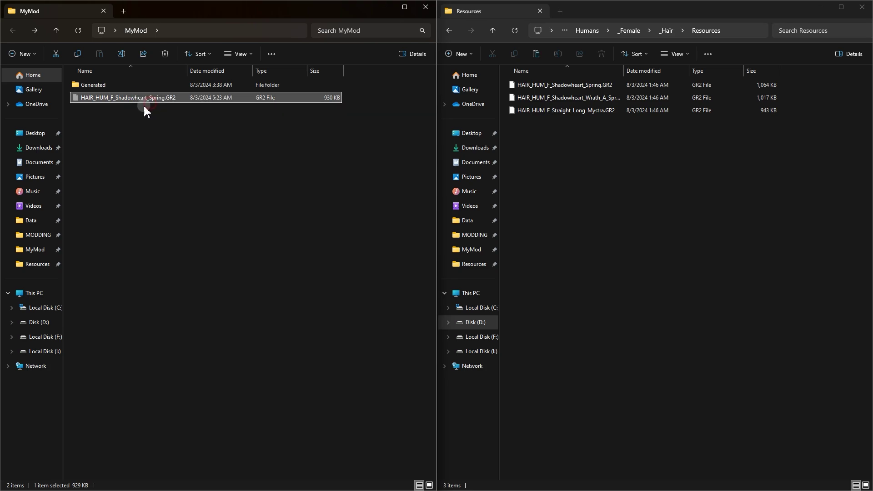
Step: Navigate back down through Generated\Public\Shared\Assets\Characters\_Models\Humans to _Female
double_click(117, 86)
double_click(117, 86)
double_click(117, 86)
double_click(117, 86)
double_click(117, 87)
double_click(117, 86)
double_click(116, 86)
double_click(117, 86)
double_click(117, 87)
Step: Paste the hair GR2 into _Hair\Resources and set the package source to MyMod
right_click(141, 135)
left_click(150, 143)
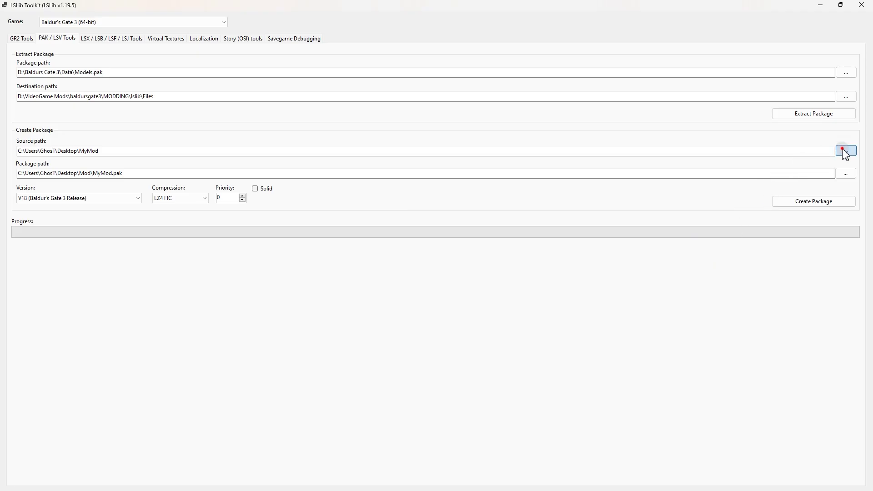
left_click(845, 151)
double_click(160, 97)
left_click(392, 286)
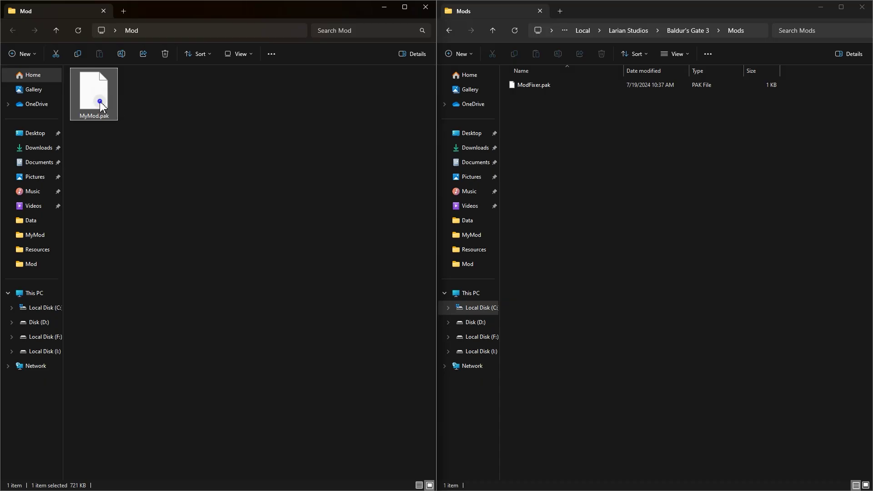
Step: Copy the repacked MyMod.pak into the Baldur's Gate 3 Mods folder
right_click(101, 104)
left_click(126, 112)
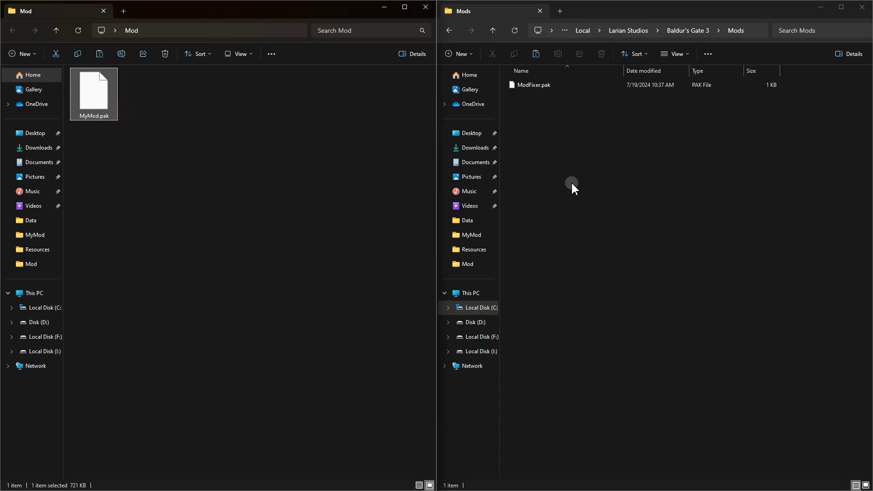
right_click(578, 185)
left_click(591, 192)
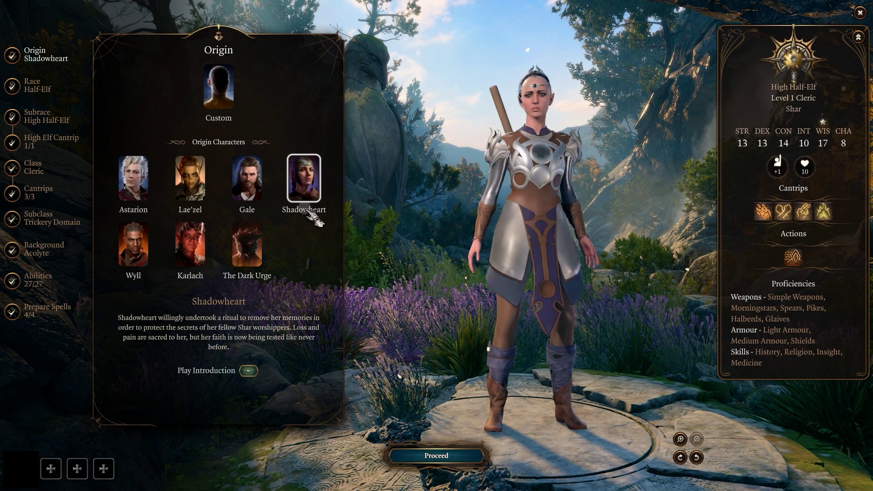
Step: Zoom in and rotate Shadowheart to view her shortened hair from the side and back
scroll(548, 144, "up", 5)
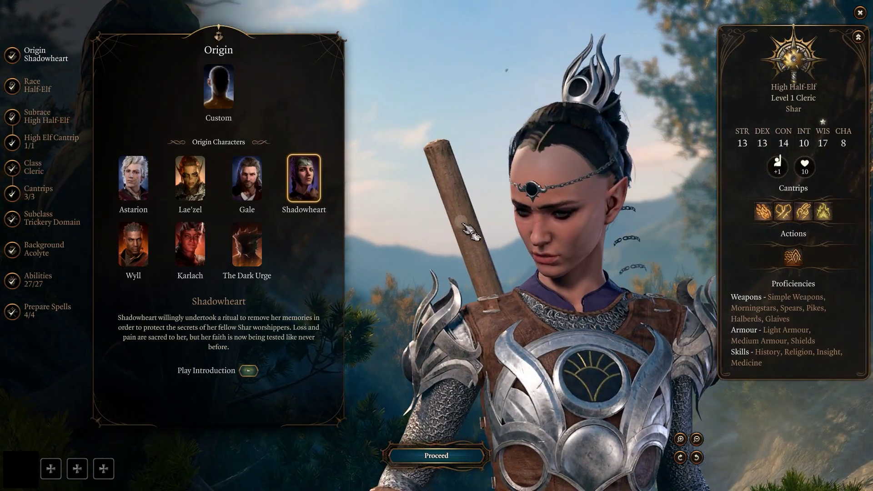
left_click_drag(470, 232, 610, 279)
scroll(466, 253, "up", 5)
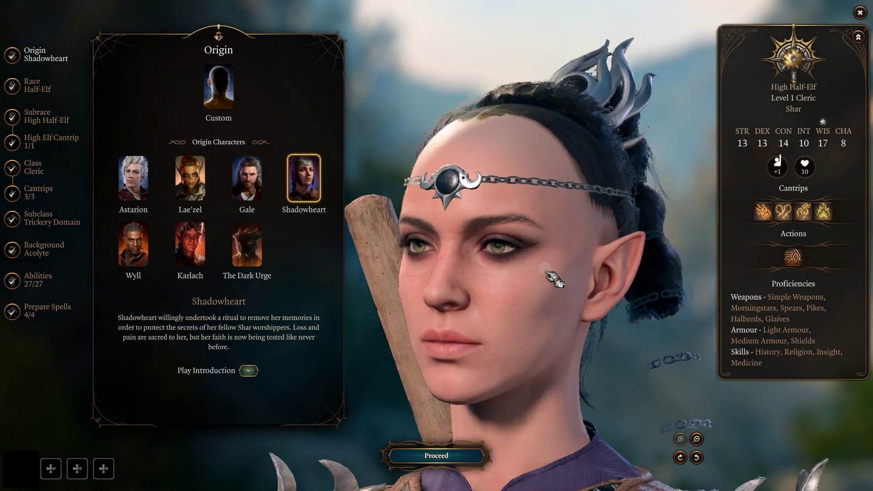
scroll(609, 278, "down", 4)
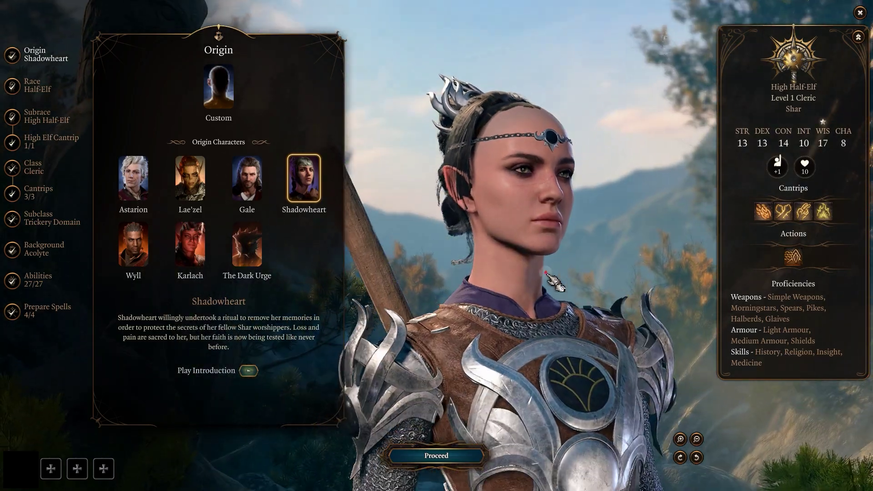
left_click_drag(548, 274, 643, 288)
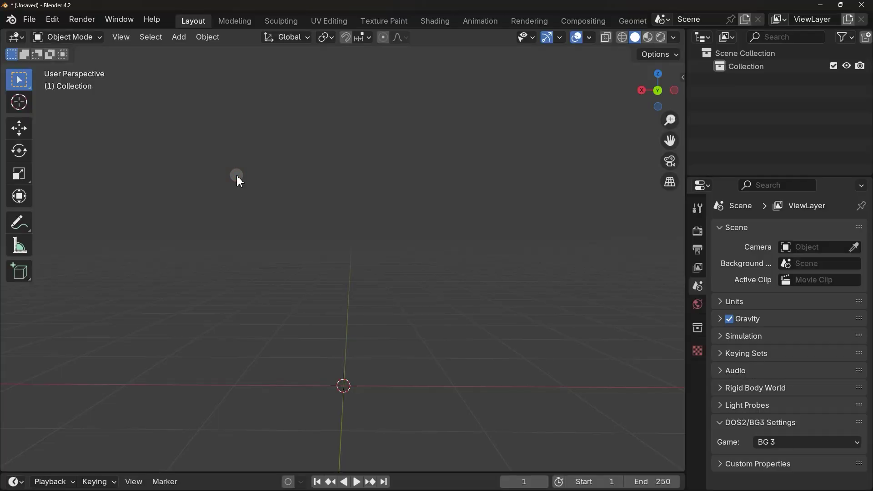
Step: Import HUM_F_ARM_Barbarian_A_Pants.GR2 through the Collada/GR2 importer, then deselect its armature
left_click(32, 21)
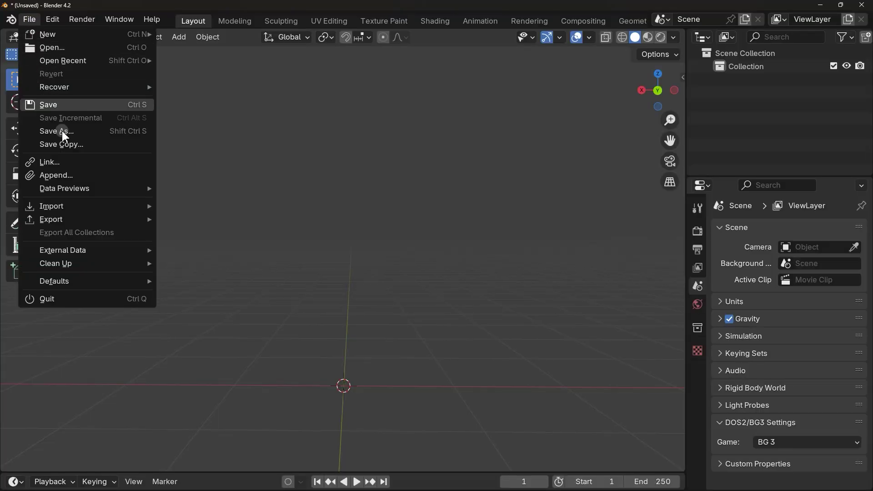
mouse_move(105, 205)
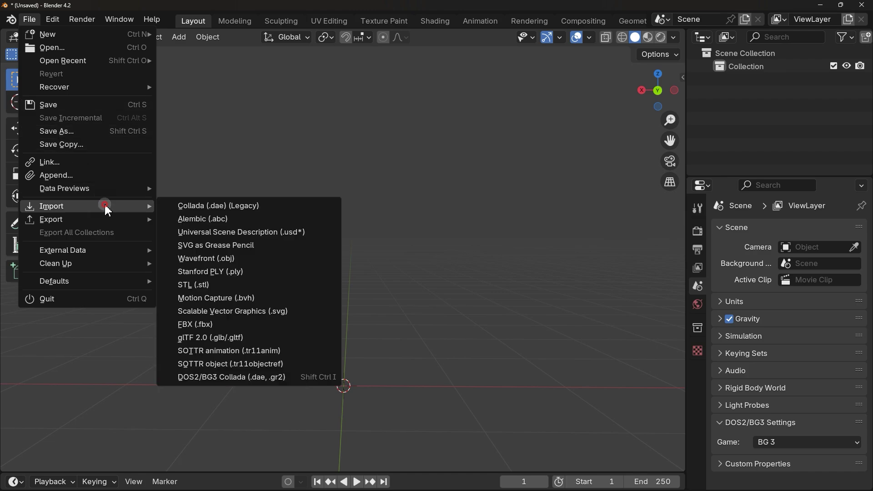
left_click(254, 377)
scroll(378, 310, "down", 5)
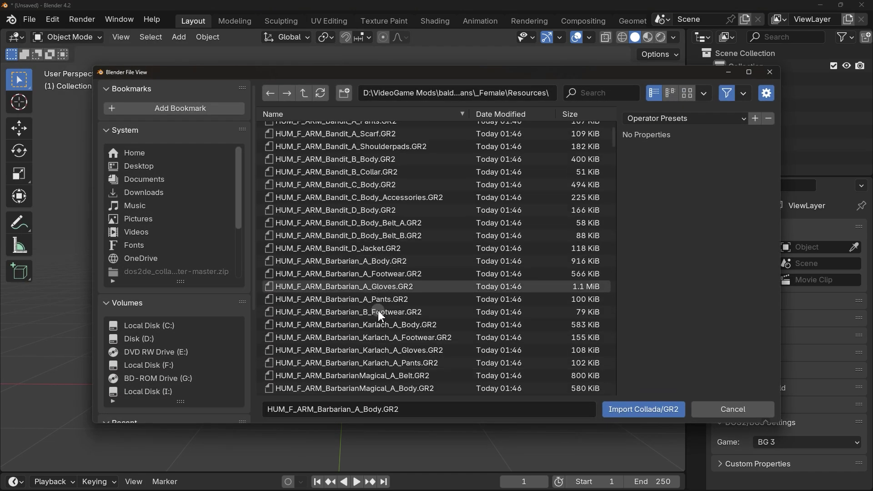
left_click(391, 299)
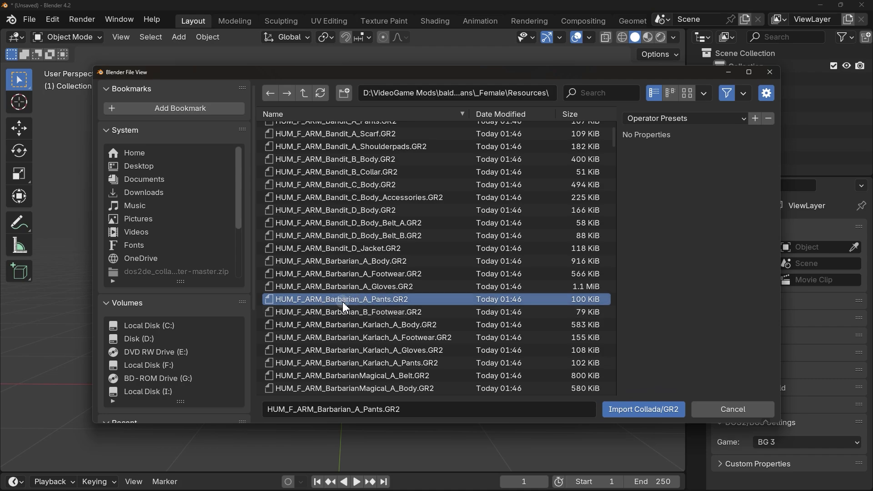
left_click(640, 409)
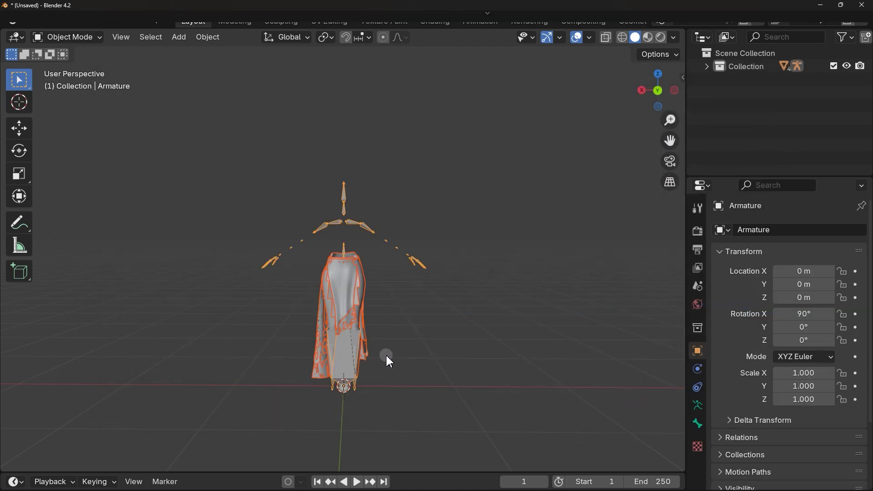
scroll(384, 357, "up", 4)
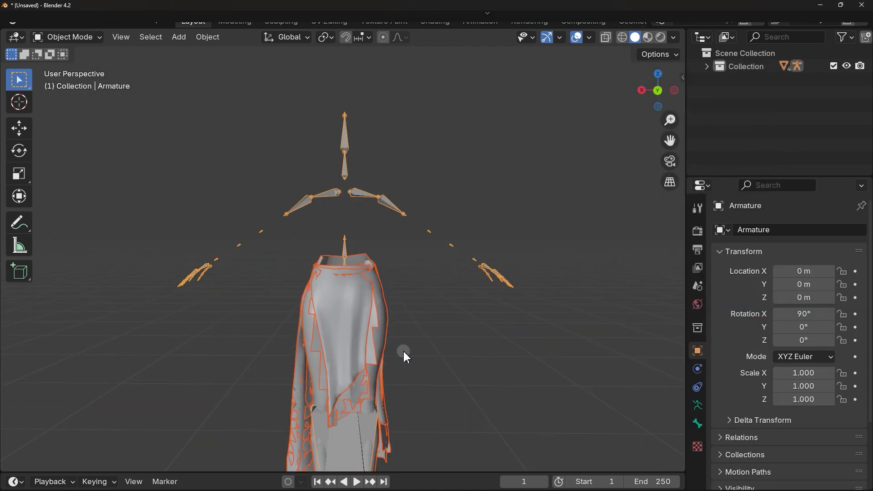
left_click(440, 349)
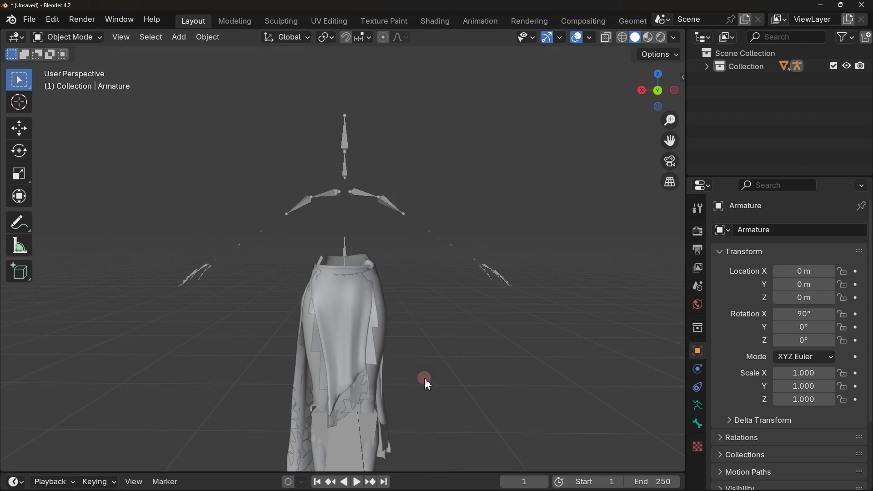
Step: Import the HUM_F_NKD_Body_A.GR2 female body through the Collada/GR2 importer
left_click(35, 20)
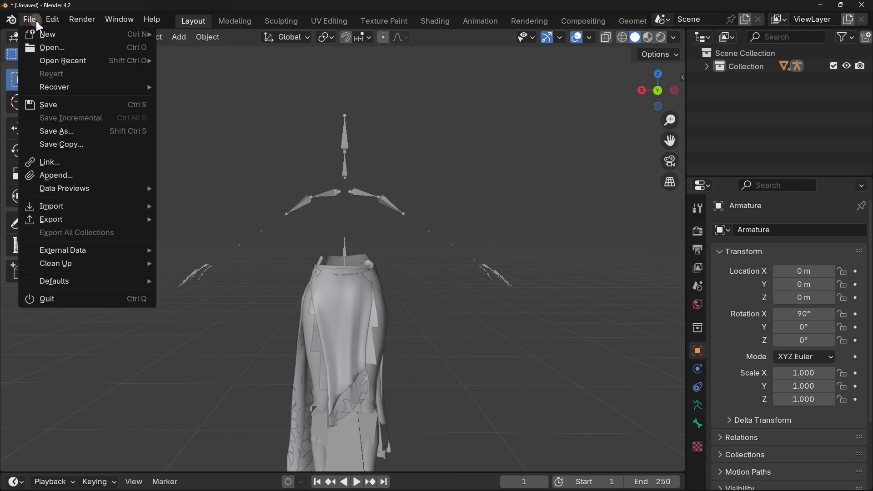
mouse_move(126, 212)
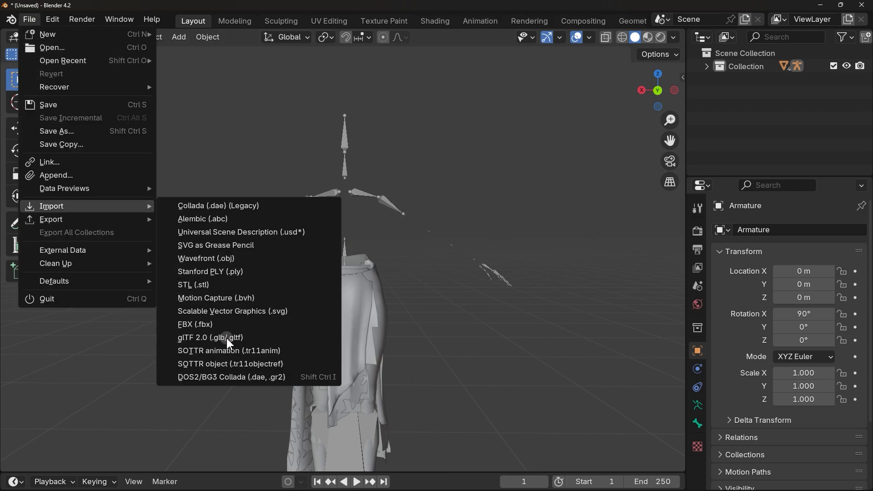
left_click(252, 378)
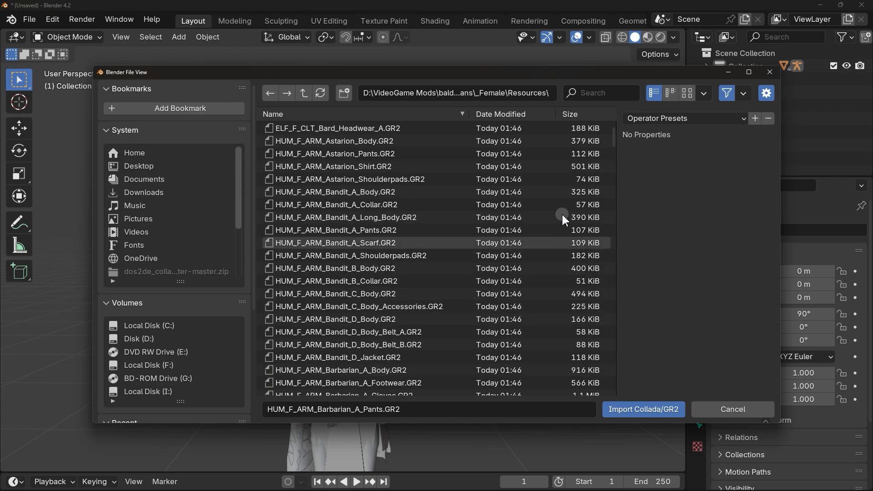
left_click_drag(607, 139, 597, 411)
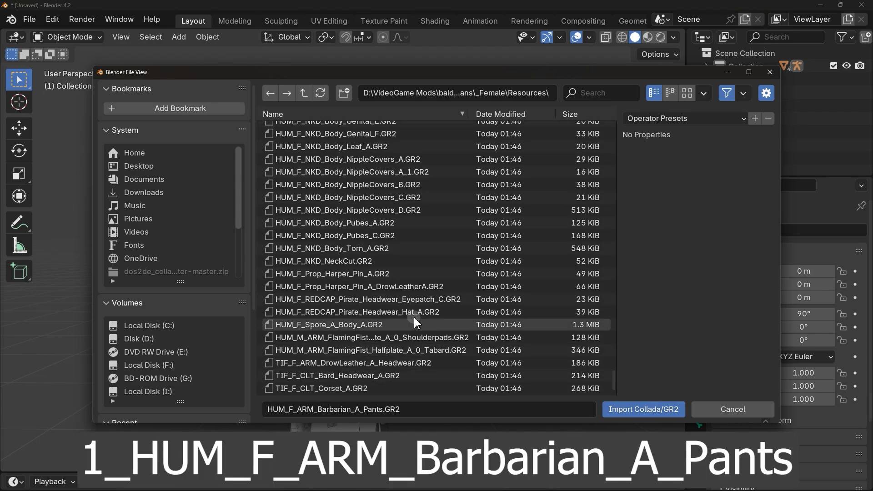
scroll(401, 248, "up", 8)
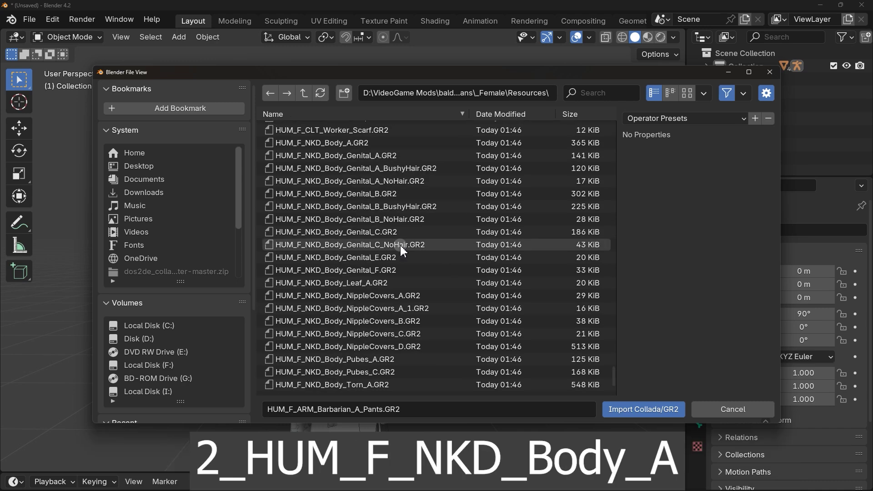
left_click(399, 278)
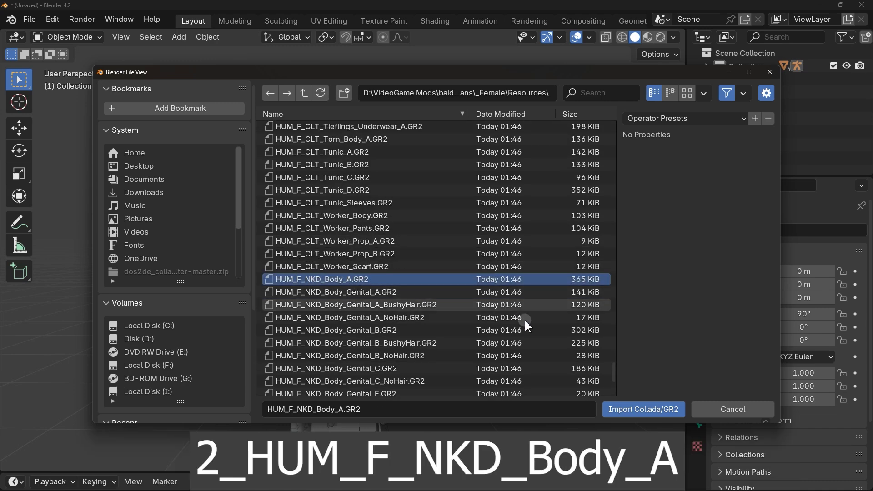
left_click(635, 408)
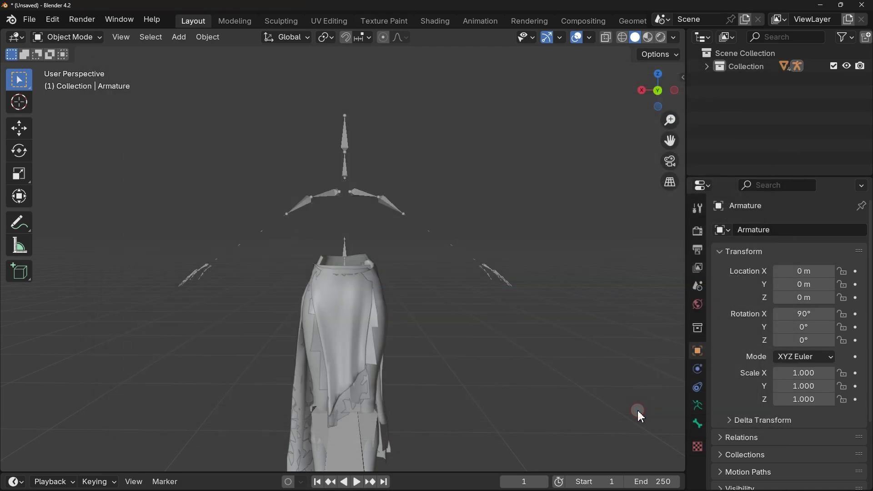
Step: Expand Armature.001 in the Outliner and select the Armature.002 and Armature.003 skeletons
left_click(448, 323)
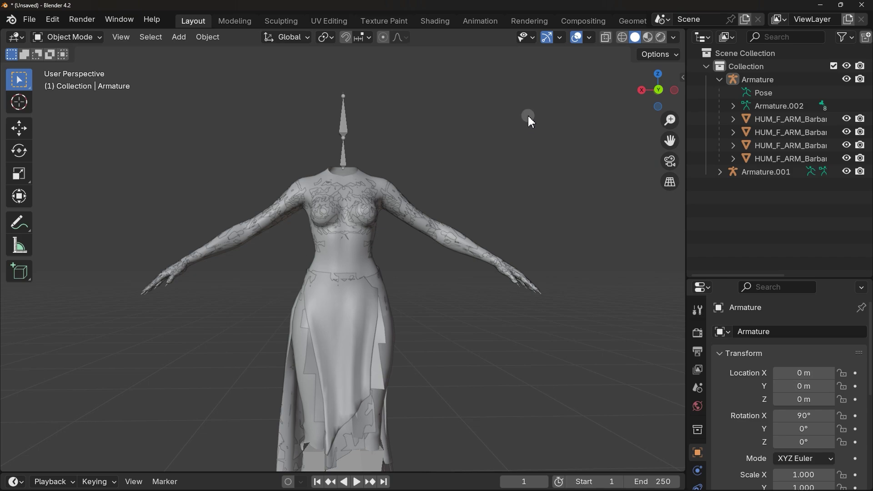
left_click_drag(529, 117, 280, 370)
left_click(440, 318)
left_click(720, 172)
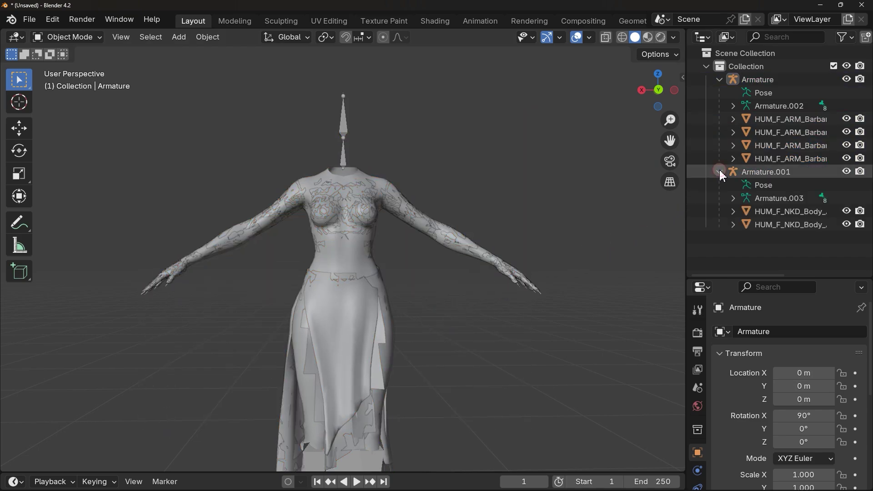
left_click(779, 106)
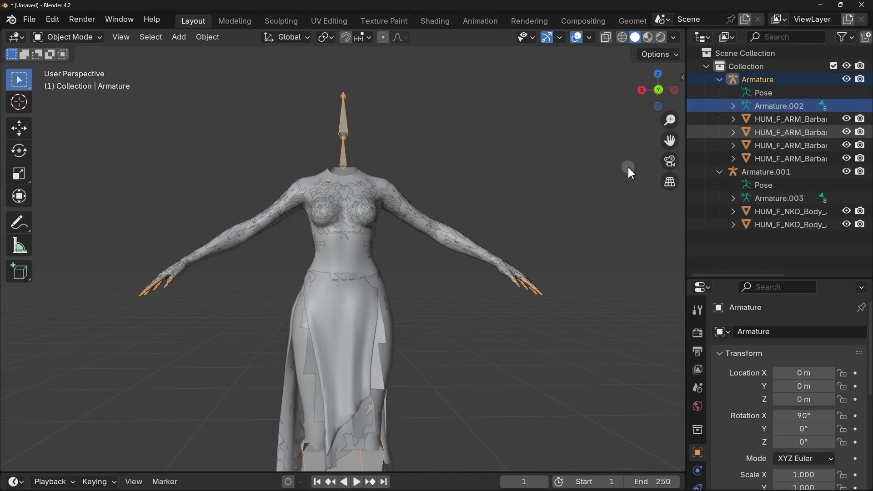
left_click(768, 199)
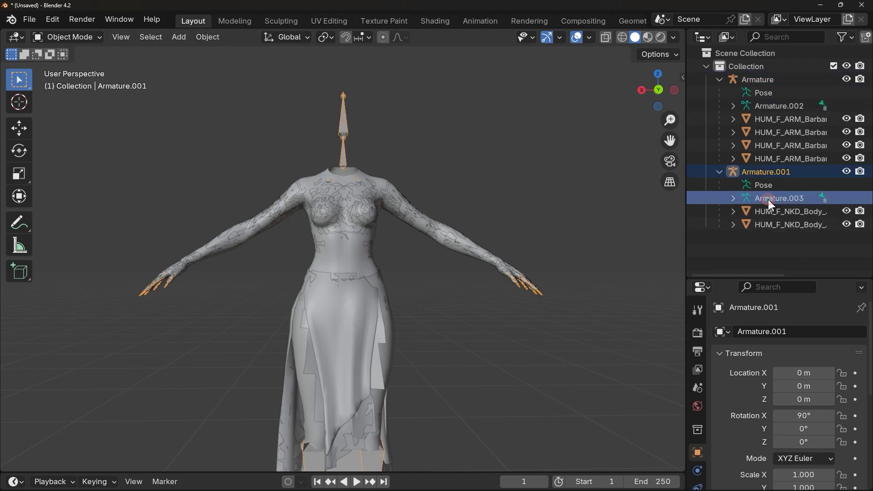
Step: Toggle visibility of the first armature and Armature.001 to compare them
left_click(847, 79)
left_click(849, 172)
left_click(847, 171)
left_click(846, 79)
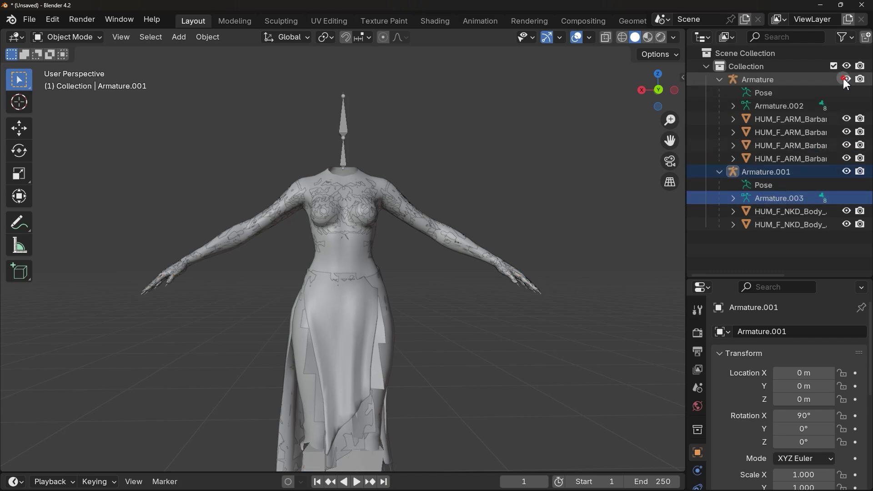
Step: Select Armature.002, each of the four barbarian armor meshes, then both armatures in turn
left_click(778, 105)
left_click(774, 119)
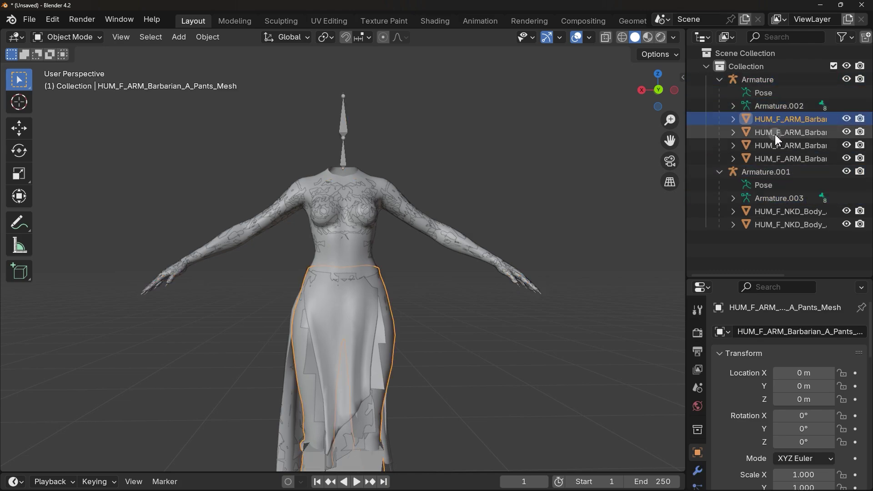
left_click(777, 133)
left_click(778, 147)
left_click(780, 158)
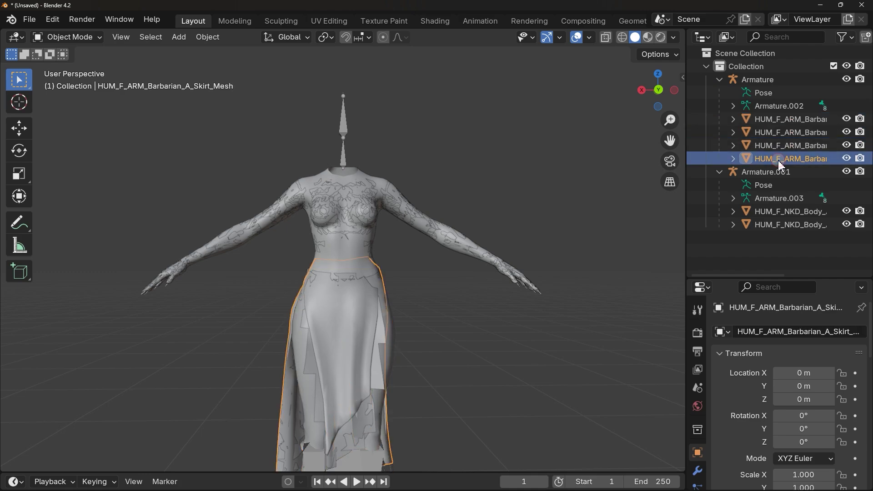
left_click(768, 80)
left_click(756, 173)
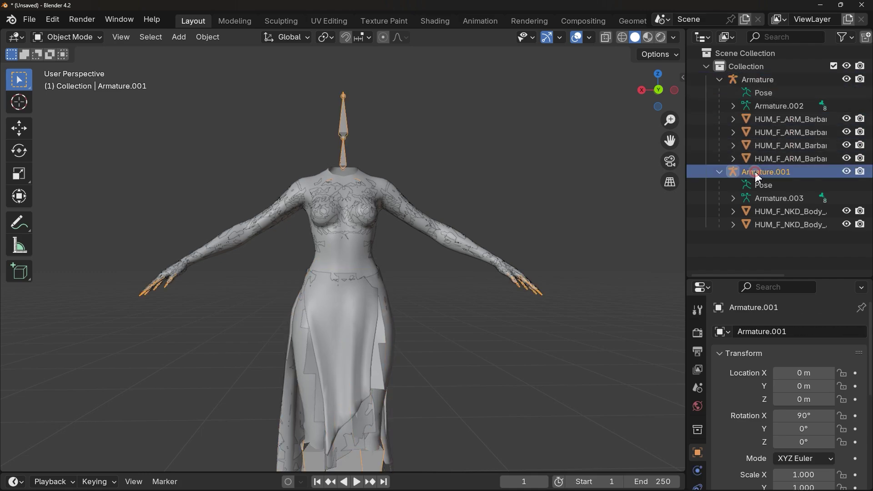
Step: Unlink Armature.001, leaving the two HUM_F_NKD_Body_A meshes in Collection, and locate the lying body
right_click(756, 172)
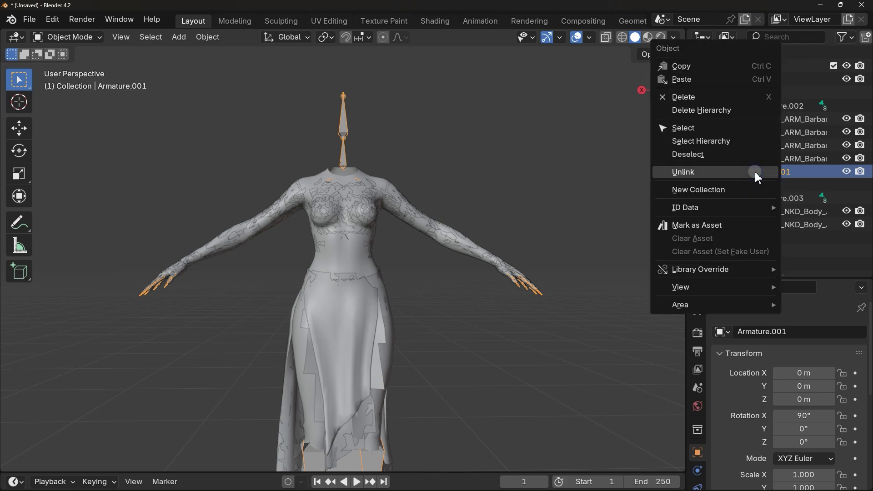
left_click(693, 174)
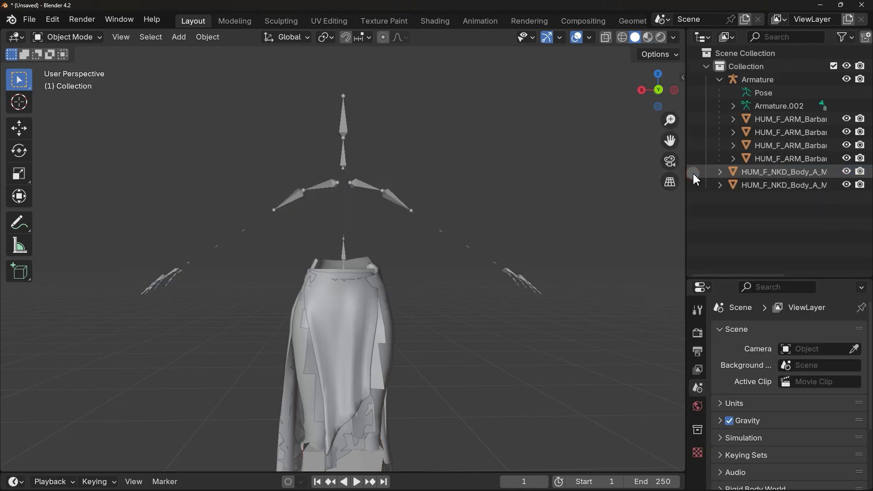
left_click(847, 79)
left_click(847, 80)
middle_click_drag(505, 341, 498, 378)
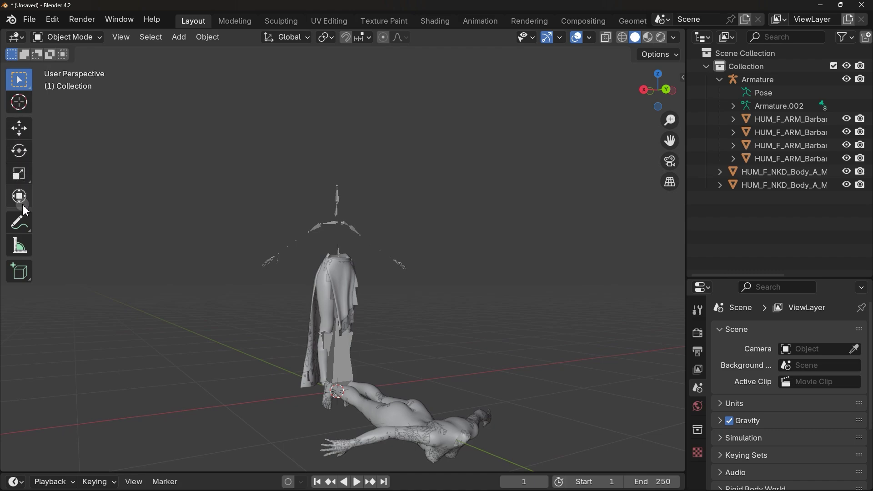
Step: Select both body meshes and rotate them upright to about 91.467° on X
left_click(766, 171)
left_click(768, 182, "ctrl")
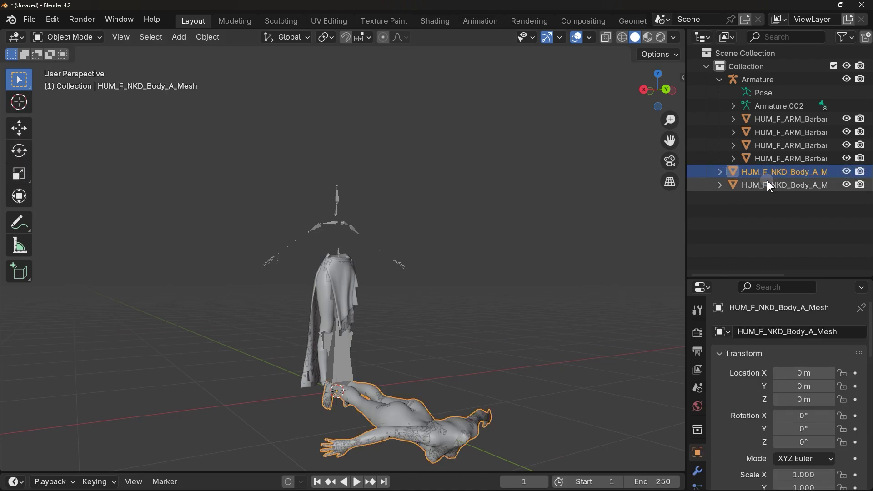
left_click(28, 154)
middle_click_drag(399, 263, 402, 362)
left_click_drag(370, 373, 276, 308)
middle_click_drag(341, 318, 261, 341)
Step: Nudge the body meshes 0.005216 m along Y to sit inside the outfit
left_click(18, 128)
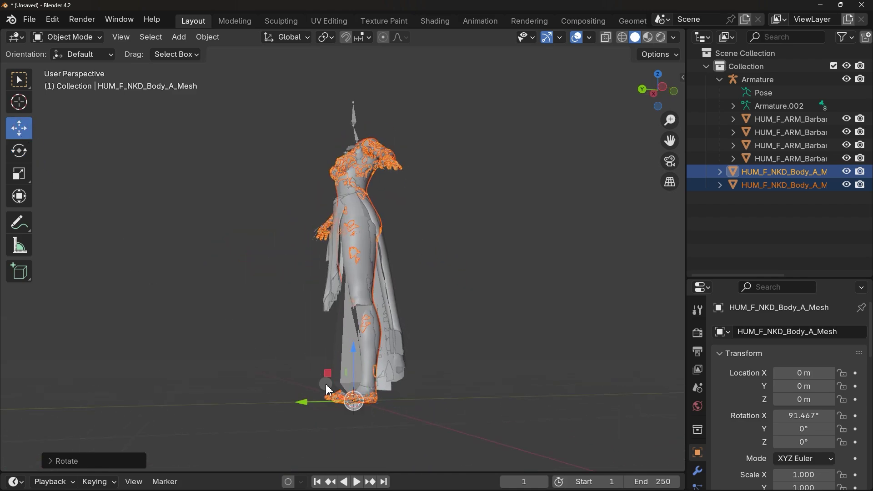
left_click_drag(330, 406, 330, 393)
left_click(261, 302)
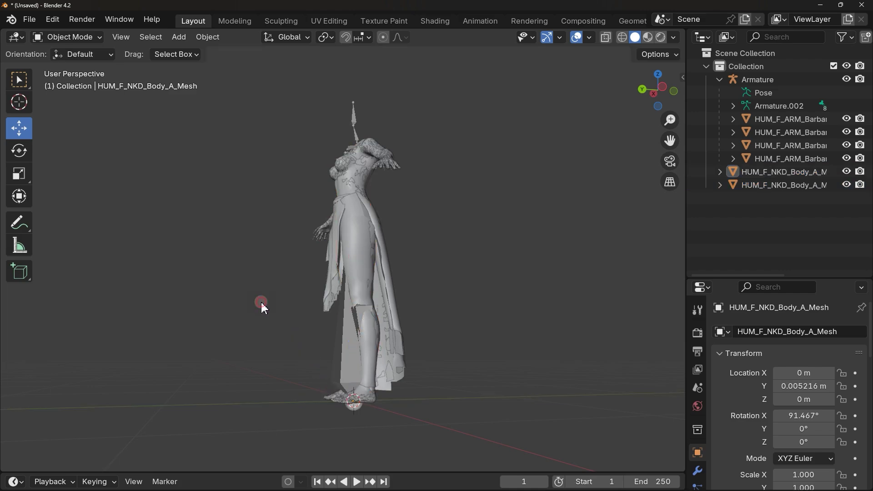
middle_click_drag(266, 304, 395, 323)
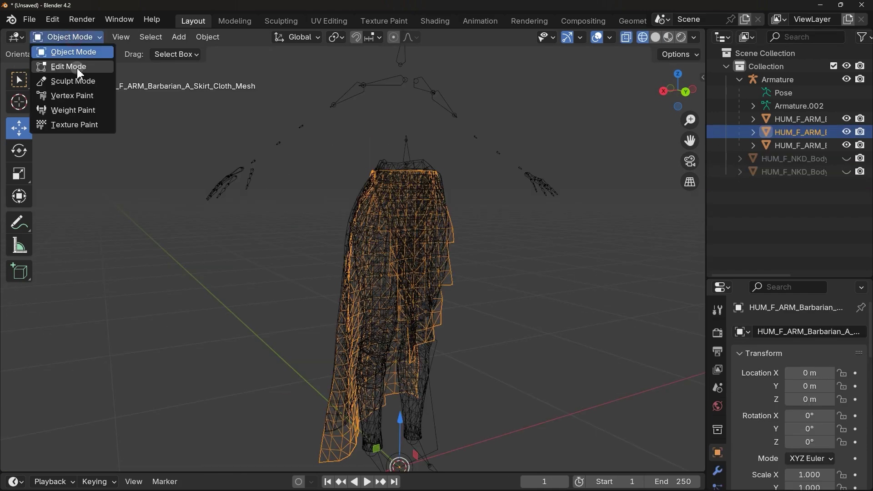
left_click(68, 64)
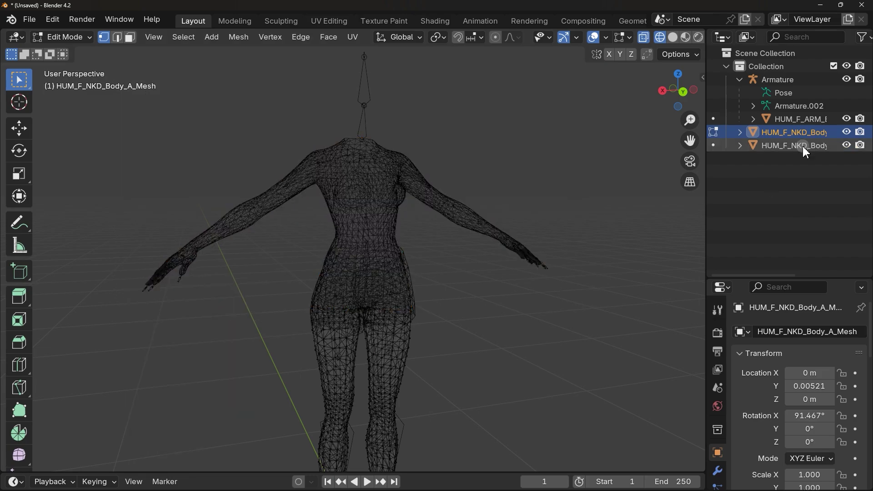
Step: Pull the pants' hip vertices over the body legs, then hide the armature and LOD1 body
left_click(800, 146)
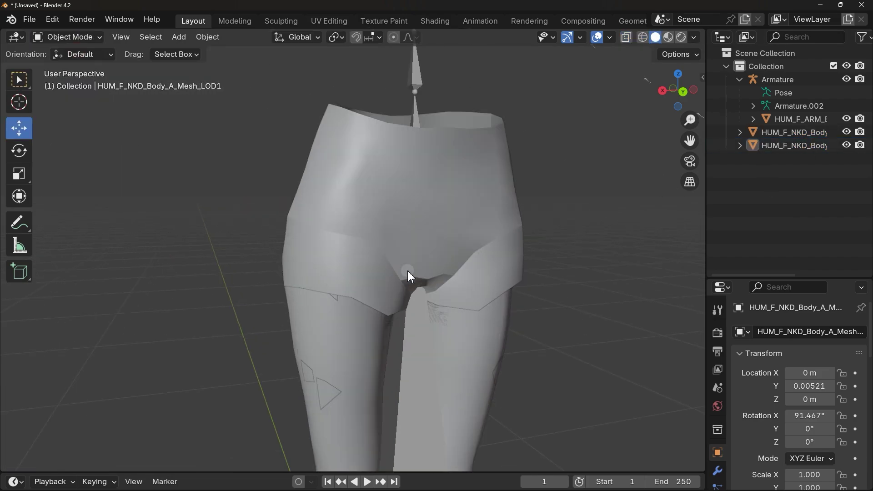
middle_click_drag(407, 279, 441, 250)
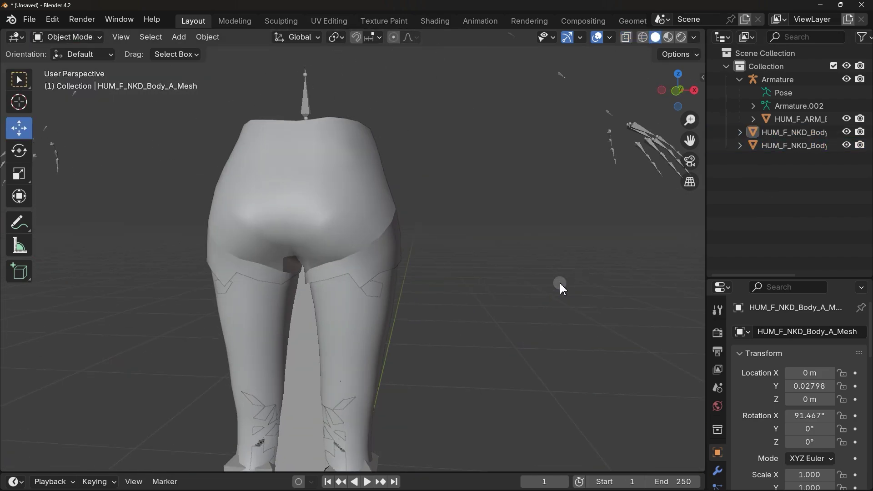
scroll(559, 287, "up", 2)
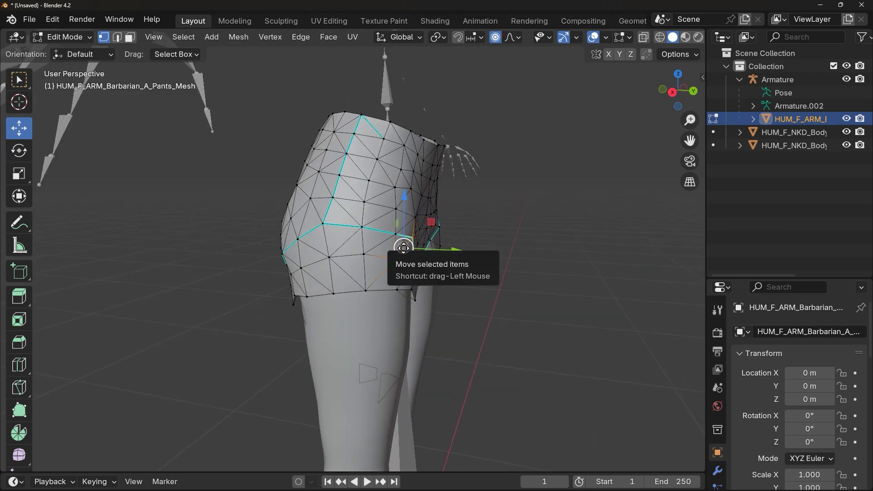
left_click_drag(404, 246, 409, 249)
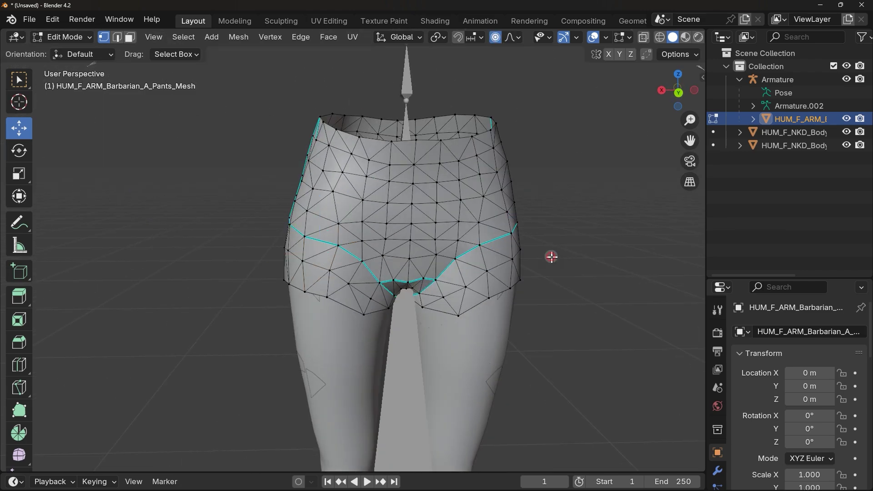
left_click(66, 36)
left_click(68, 49)
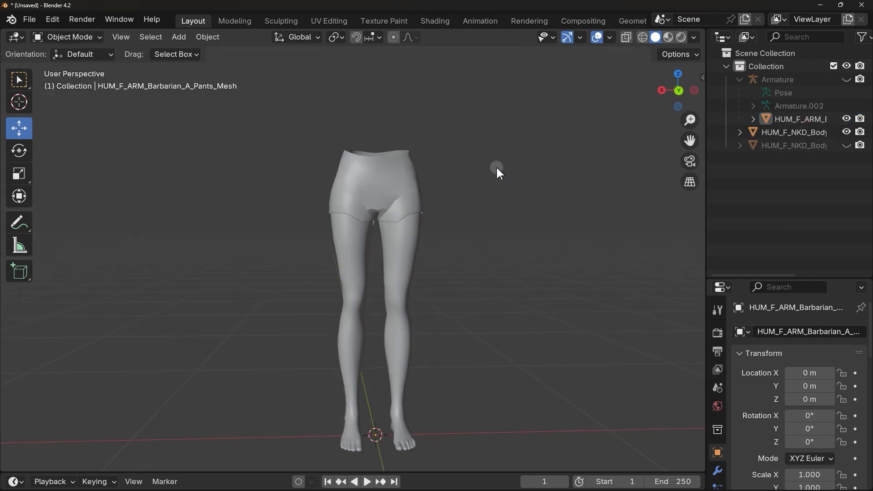
scroll(462, 245, "up", 3)
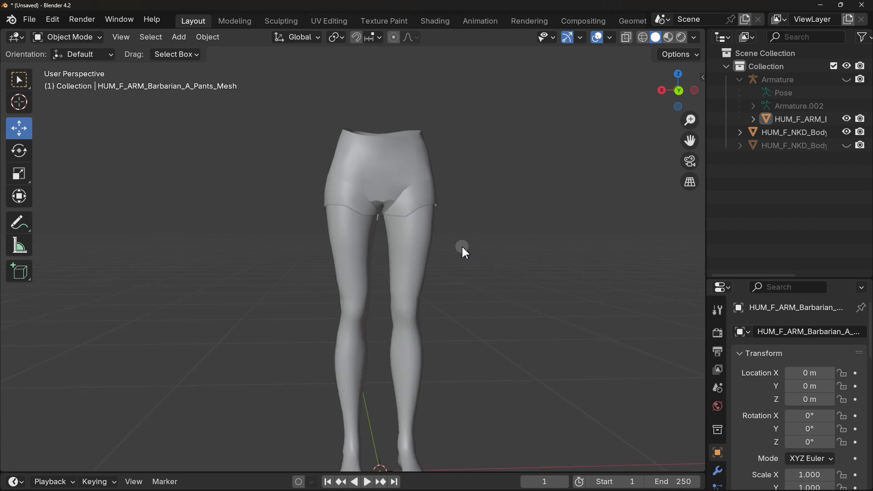
middle_click_drag(468, 234, 491, 273, "shift")
Step: Unhide the armature and second body, then parent both body meshes to Armature With Automatic Weights
left_click(846, 81)
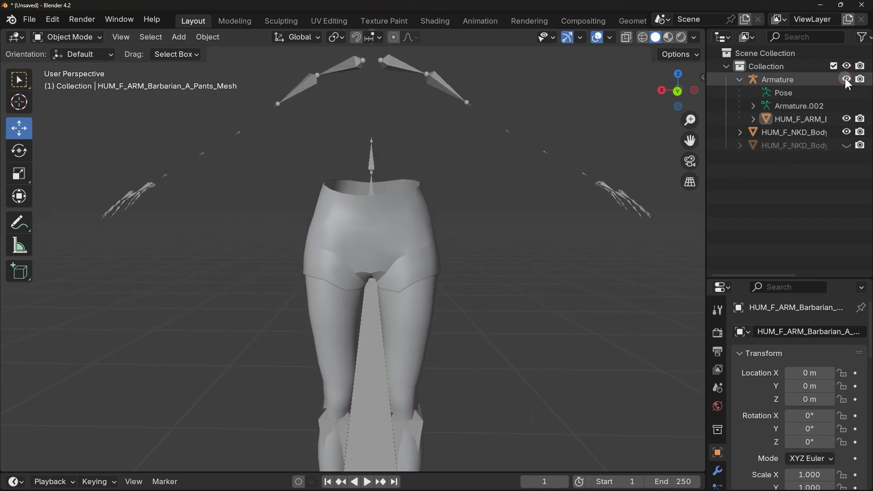
left_click(847, 145)
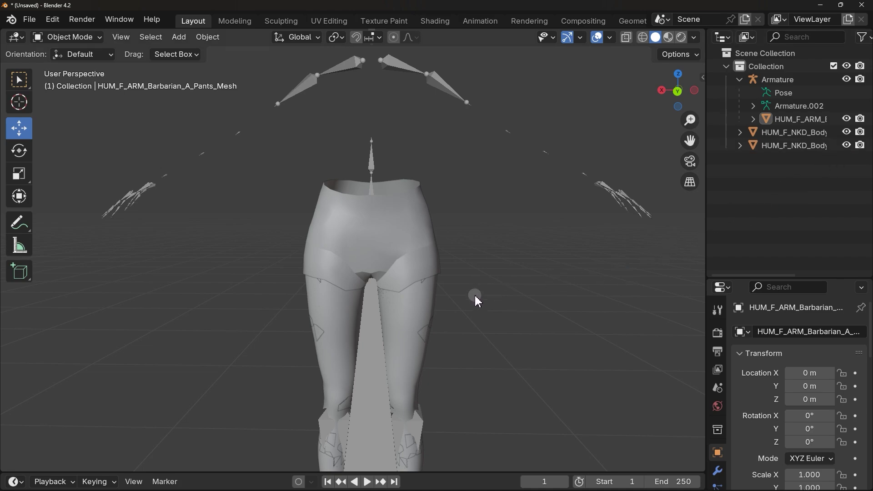
left_click(414, 303)
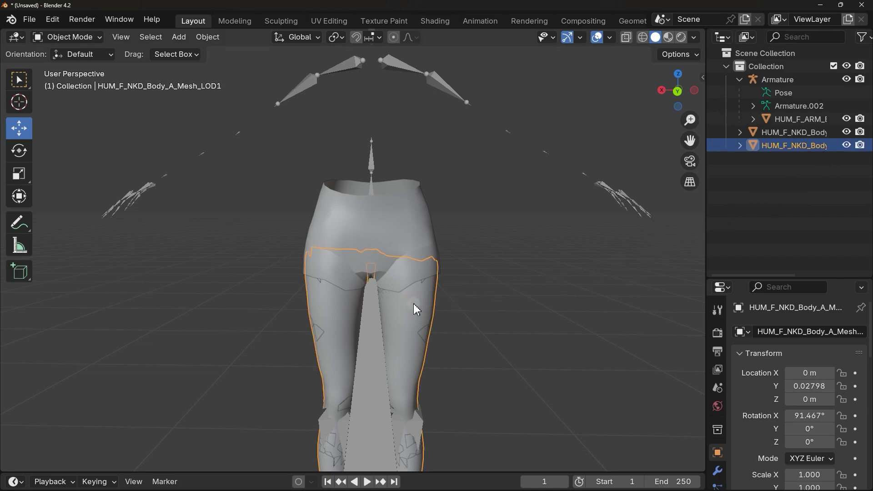
left_click(375, 166)
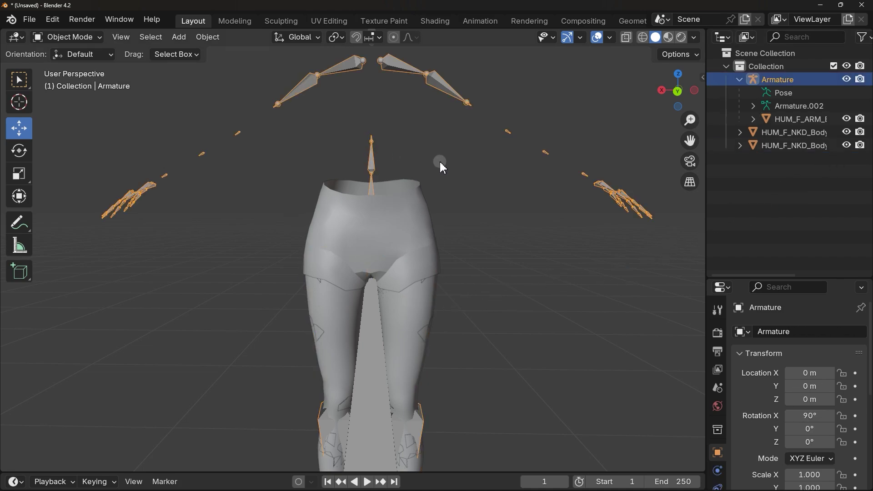
left_click(417, 312)
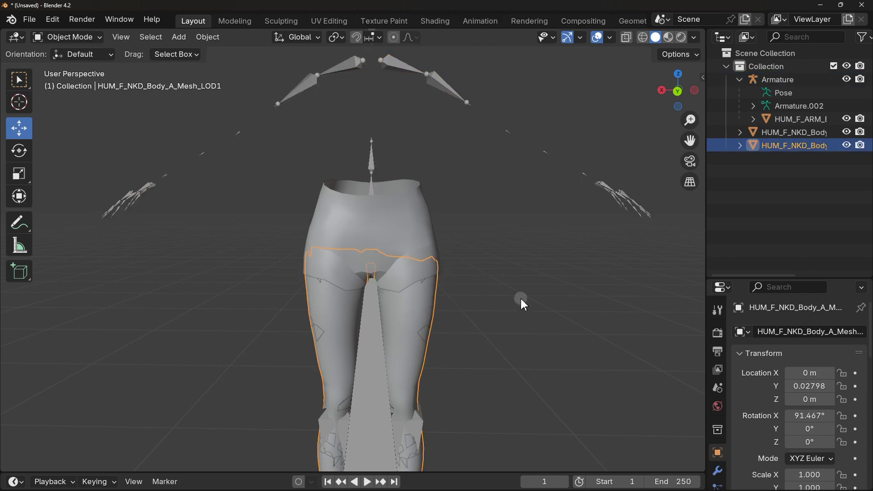
left_click(804, 133, "shift")
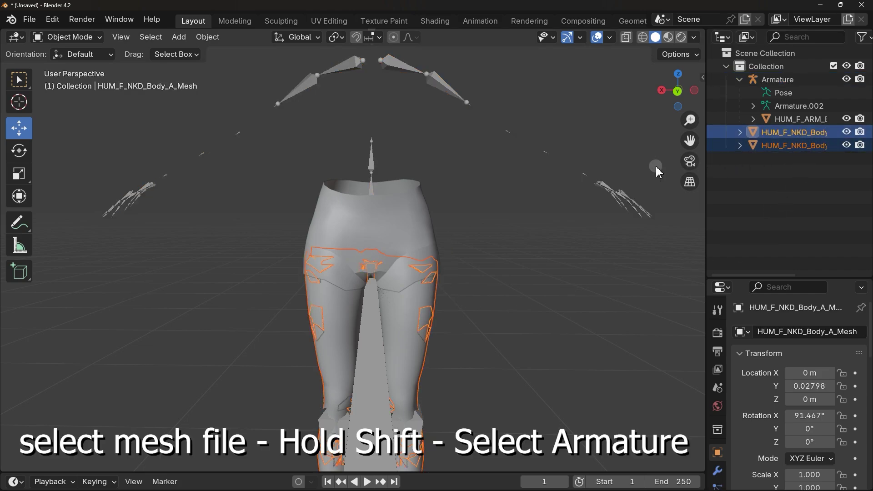
left_click(405, 68, "shift")
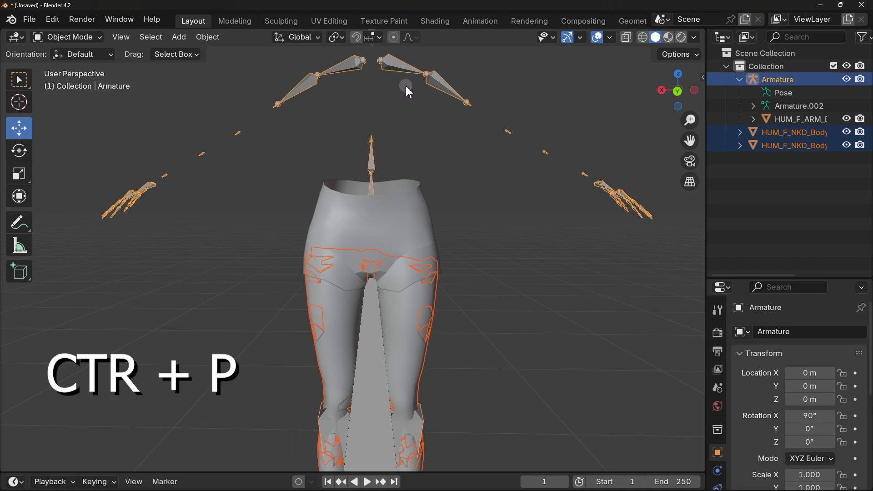
key("ctrl+p")
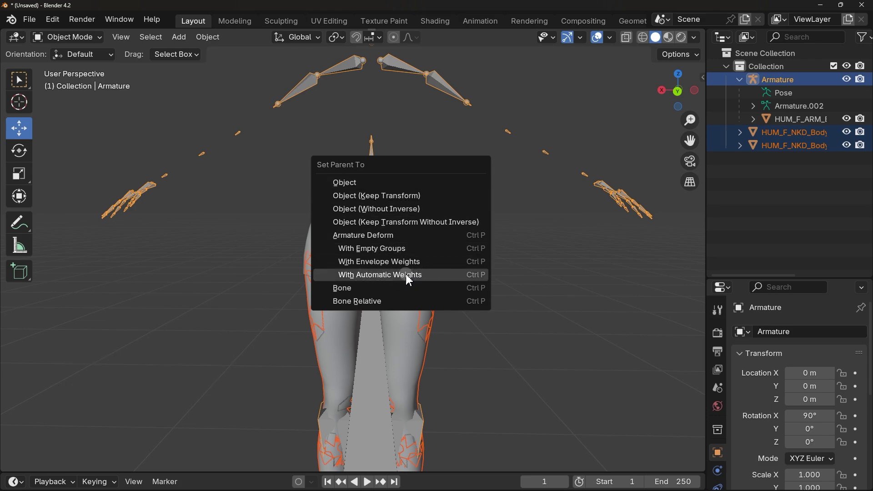
left_click(375, 275)
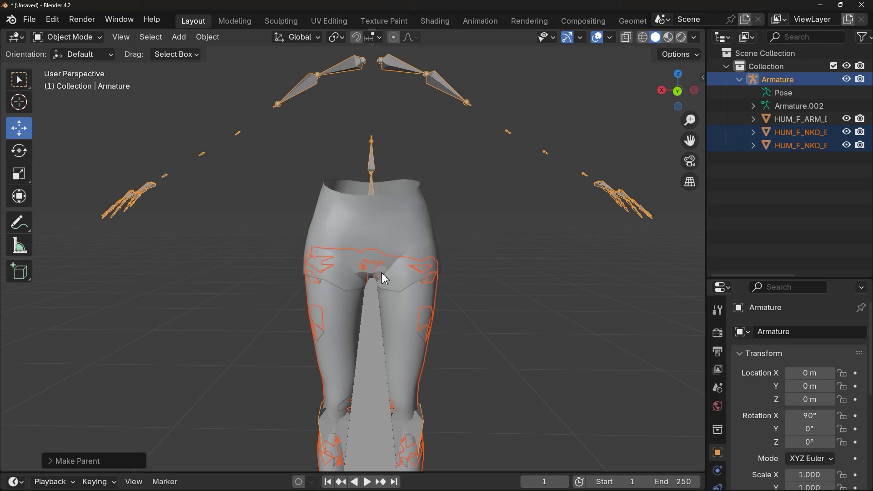
left_click(504, 274)
scroll(476, 274, "down", 2)
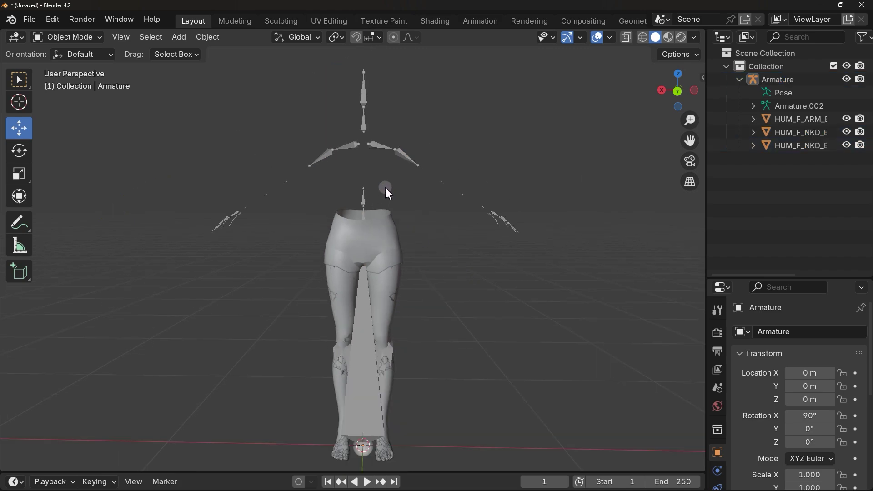
left_click(364, 115)
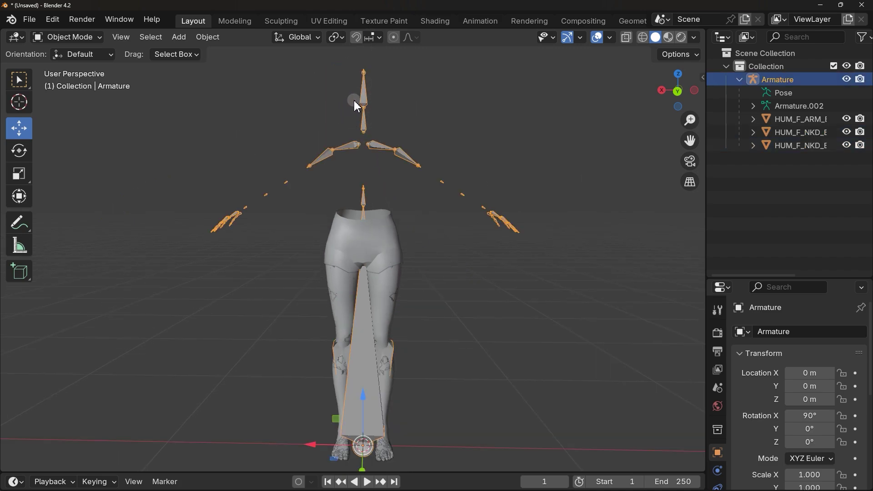
left_click(80, 40)
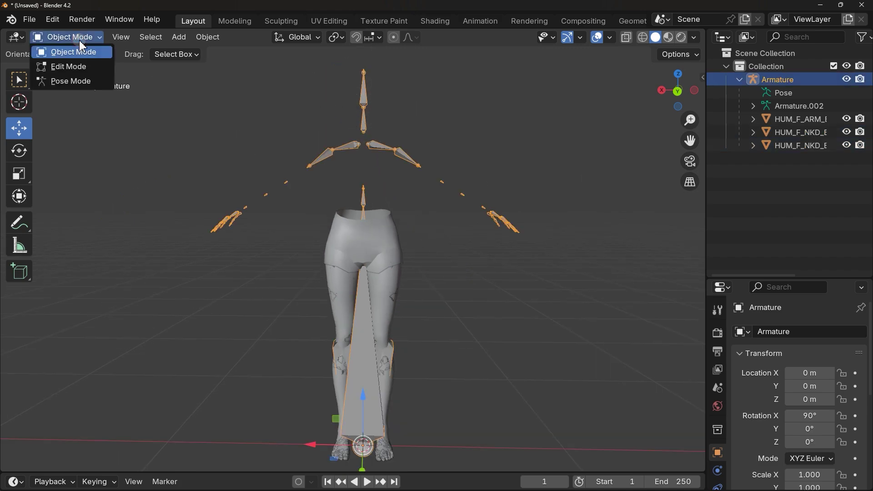
left_click(74, 89)
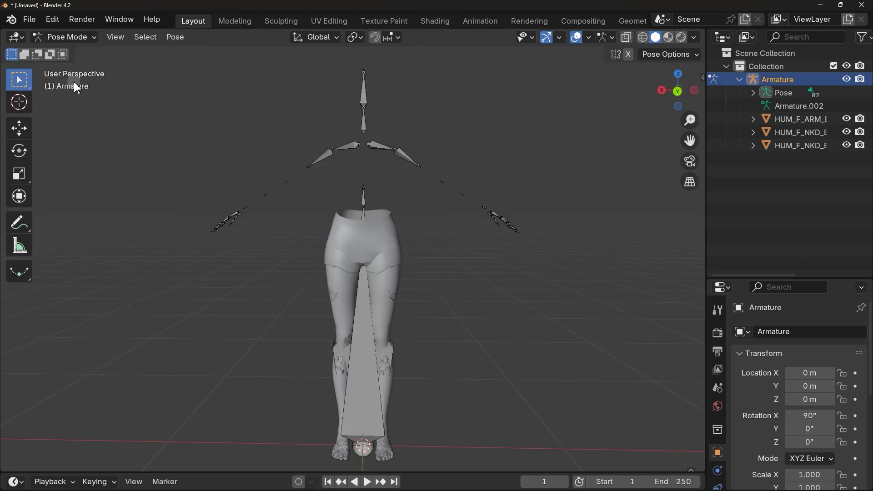
left_click(21, 148)
middle_click_drag(184, 239, 404, 190)
left_click_drag(401, 186, 314, 268)
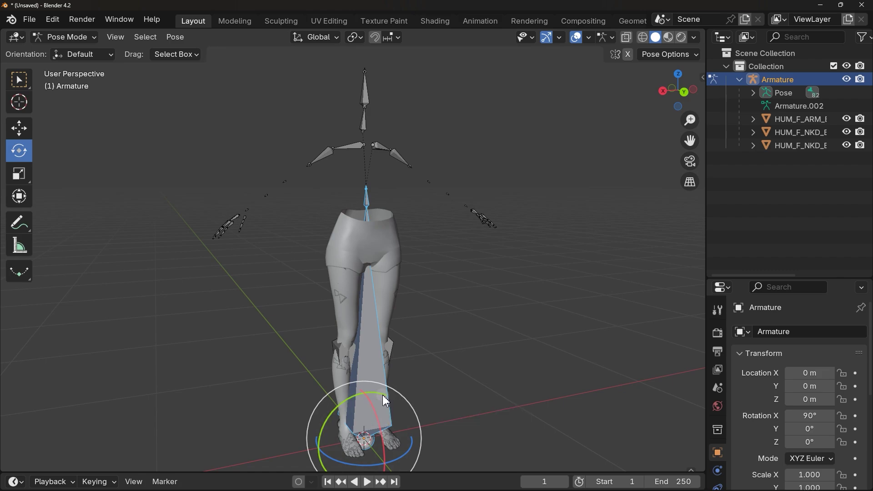
left_click_drag(386, 401, 351, 398)
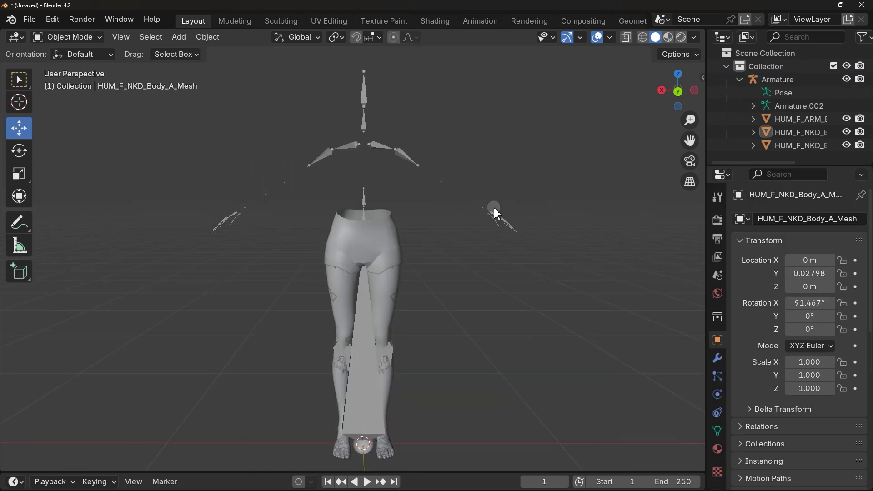
Step: Delete the object-less Armature modifier from HUM_F_NKD_Body_A_Mesh and from its LOD1 copy
left_click(788, 133)
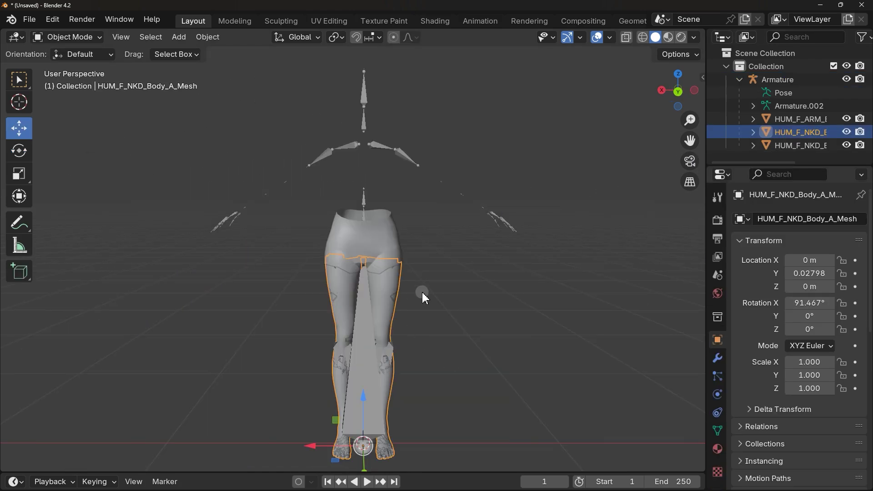
left_click(787, 145)
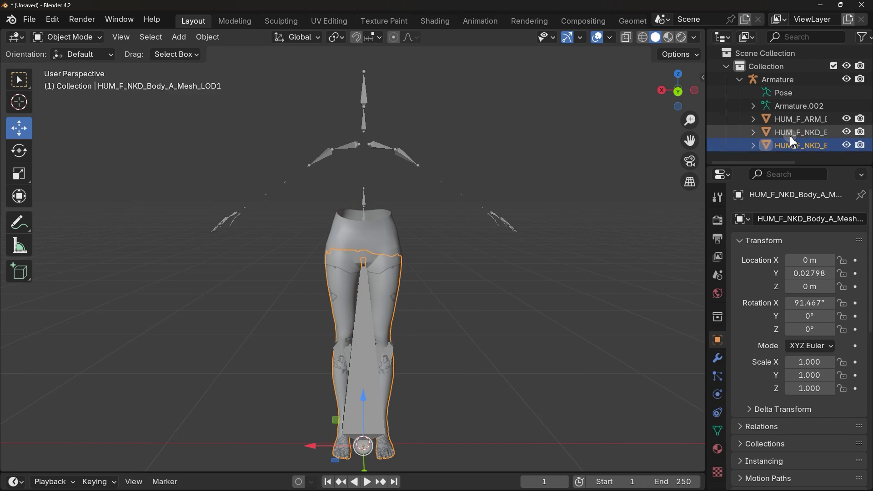
left_click(790, 135)
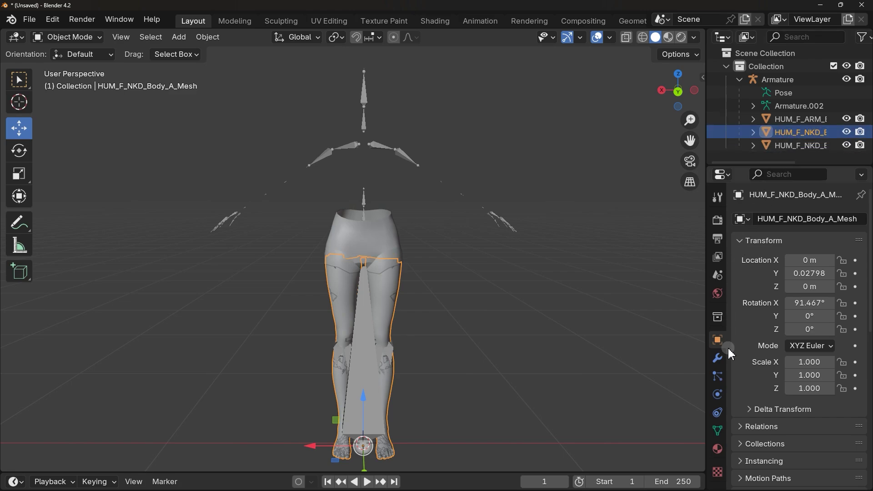
left_click(719, 359)
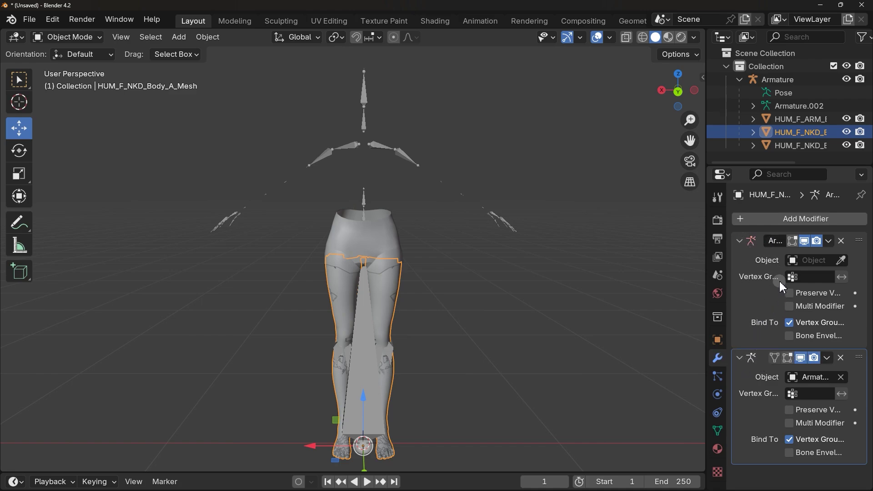
left_click(841, 241)
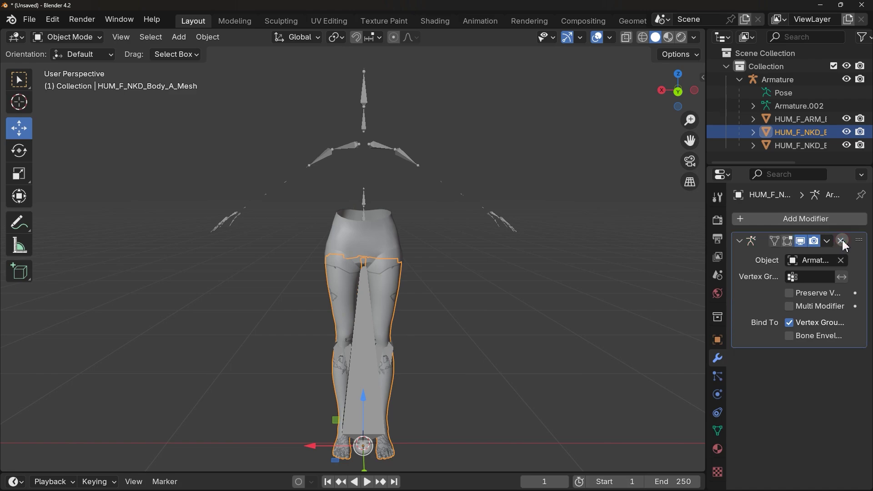
left_click(810, 146)
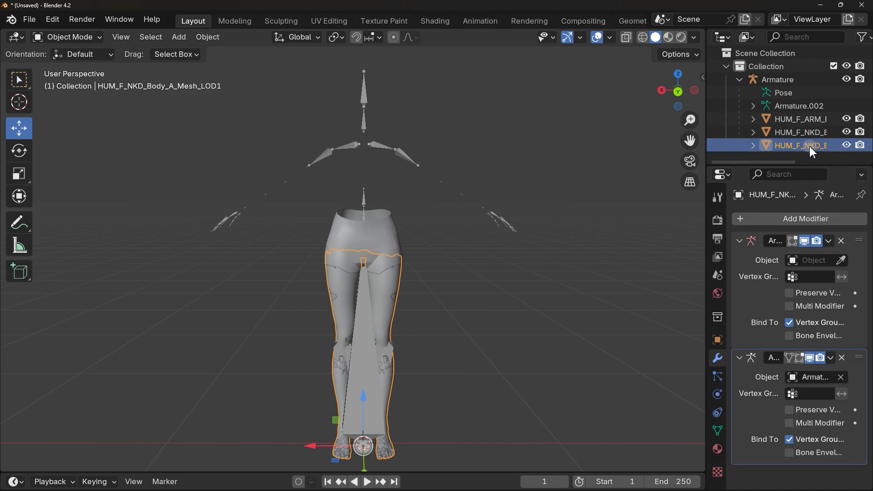
left_click(841, 241)
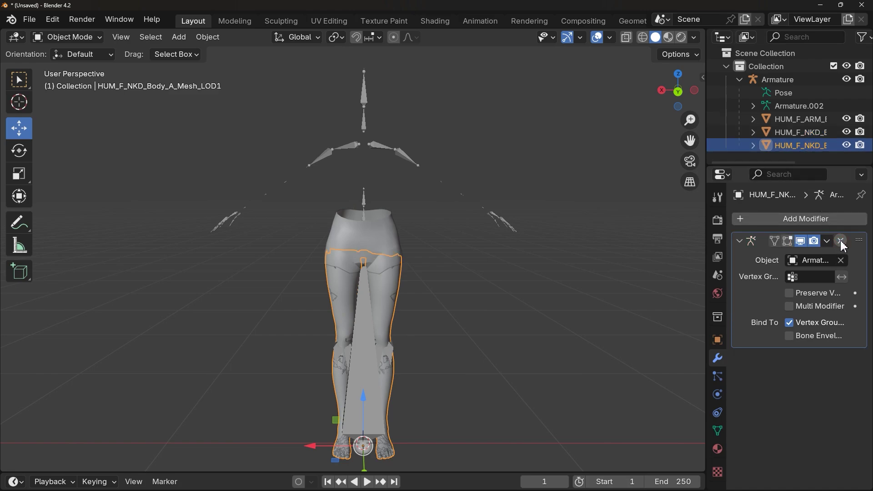
left_click(520, 241)
scroll(411, 242, "down", 2)
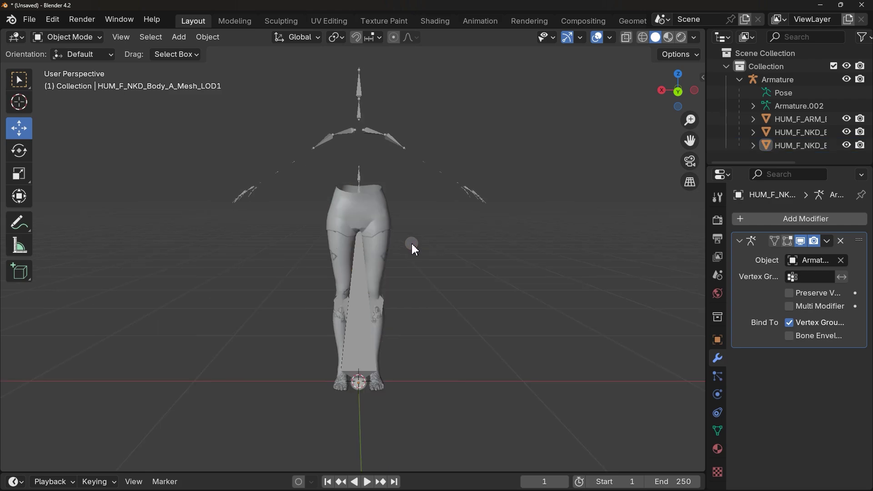
middle_click_drag(477, 132, 479, 163, "shift")
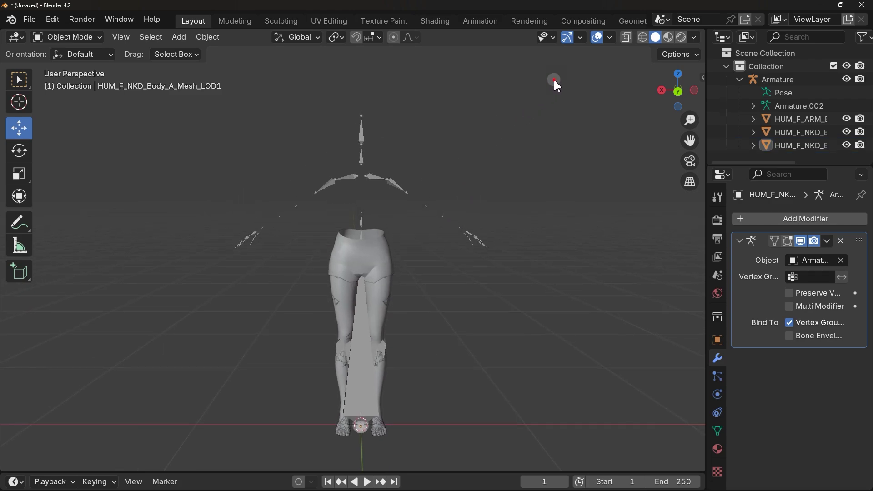
Step: Box-select the armature with the pants and body meshes and apply All Transforms
left_click_drag(555, 80, 208, 437)
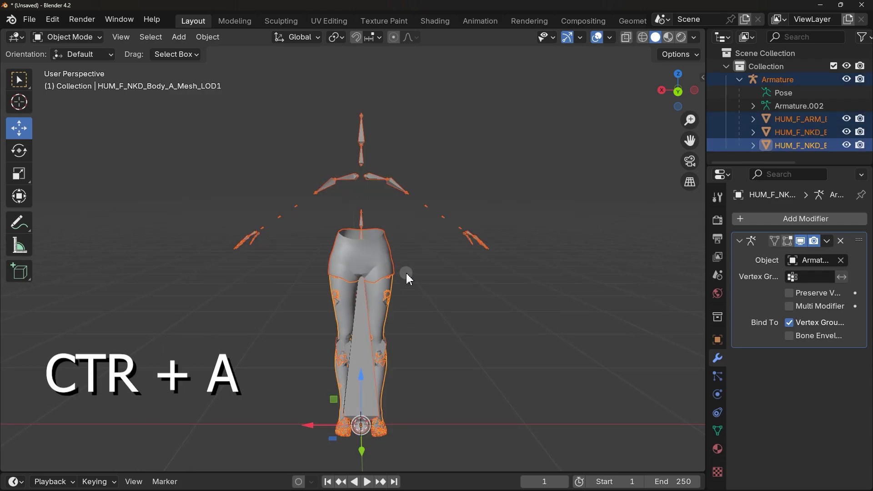
key("ctrl+a")
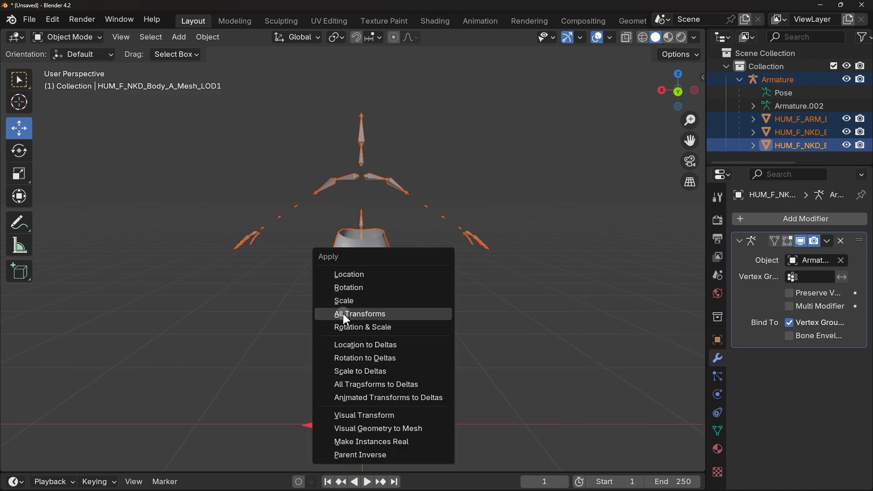
left_click(402, 315)
left_click(402, 315)
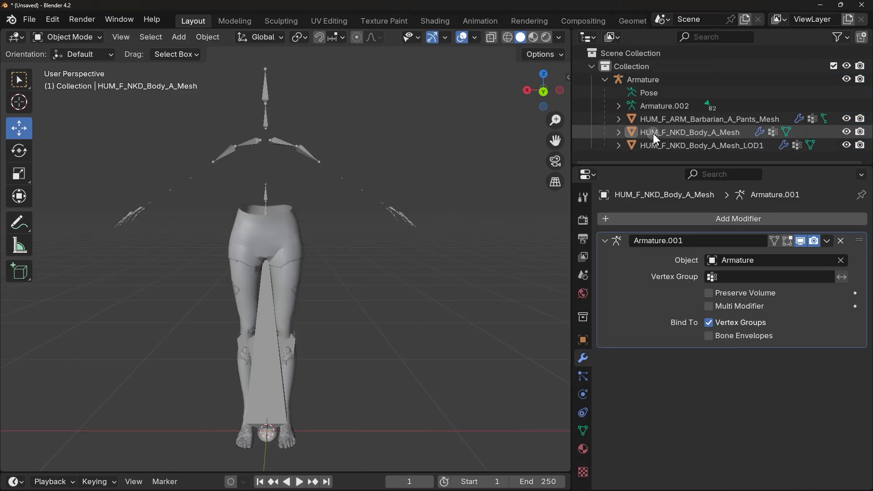
Step: Show HUM_F_NKD_Body_A_Mesh's BG3 Settings in Object properties: LOD 0, distance 6.00, Export Order 1
left_click(666, 132)
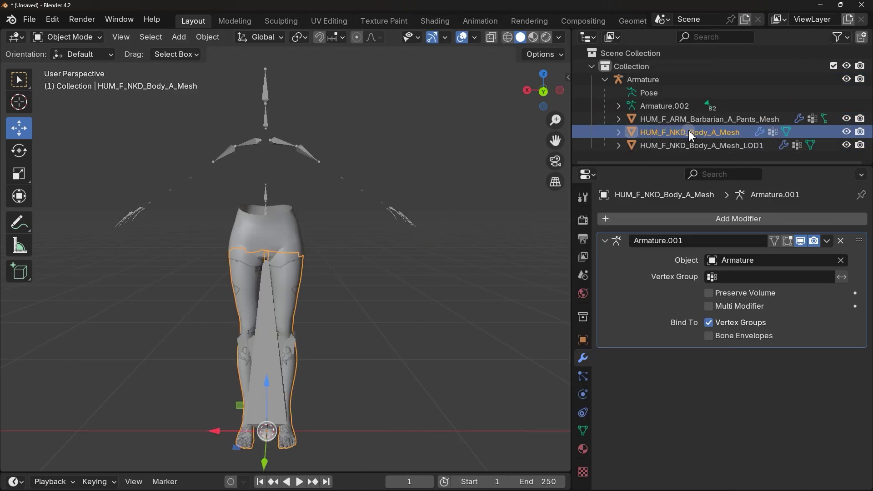
left_click(668, 144)
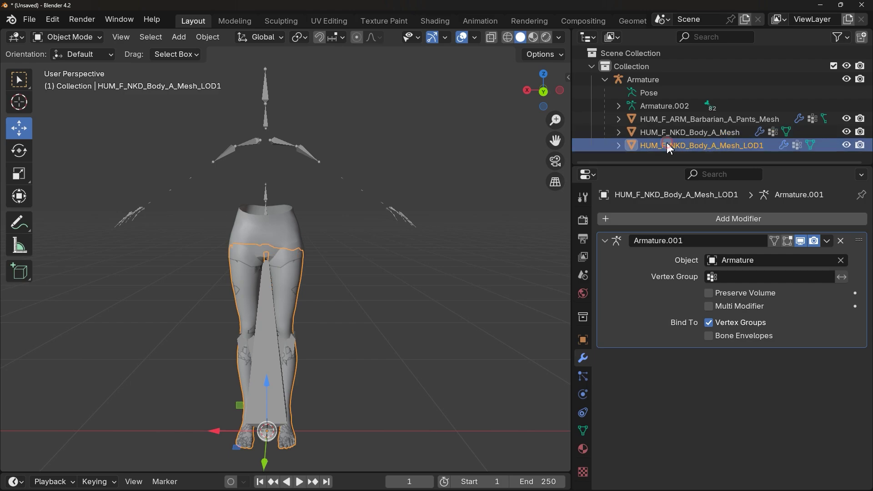
left_click(655, 121)
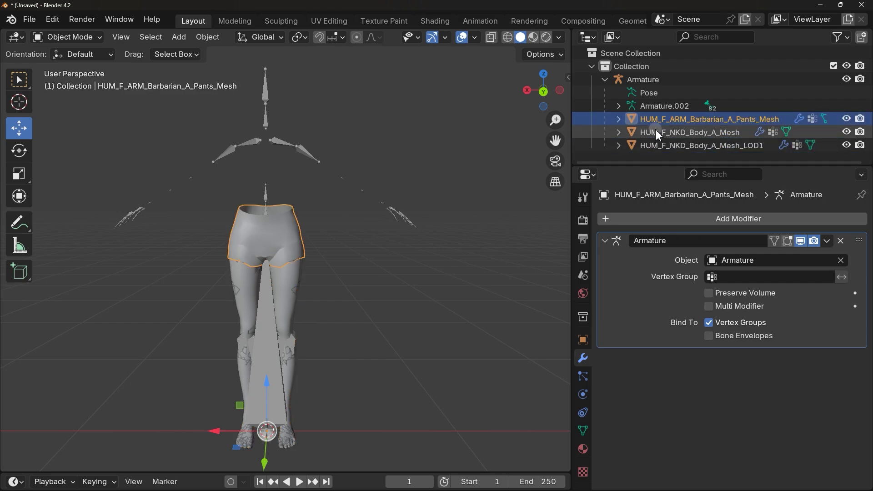
left_click(656, 131)
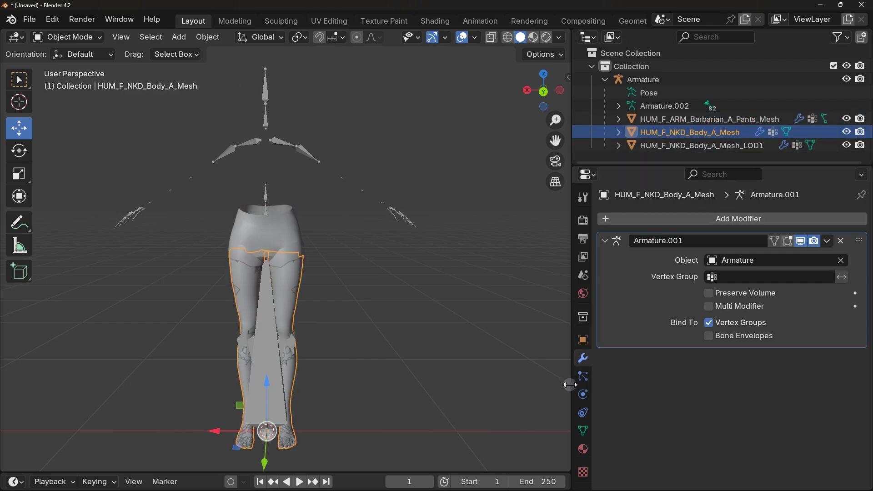
left_click(583, 338)
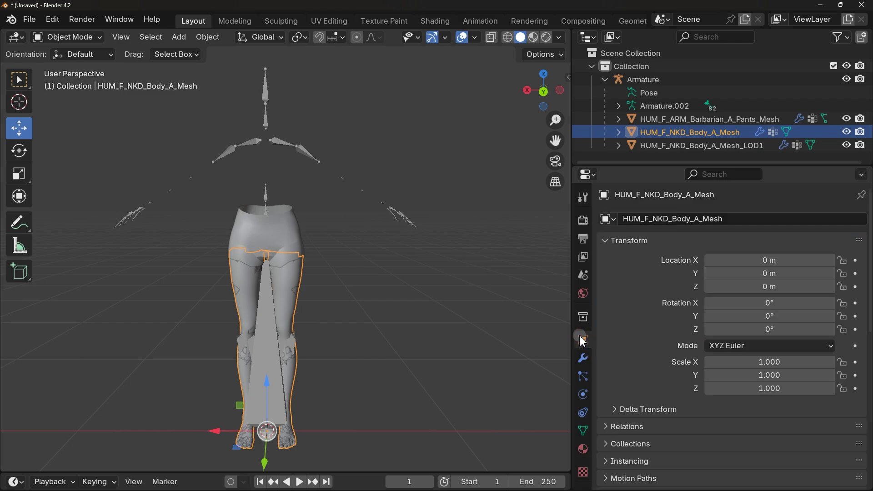
scroll(635, 317, "down", 10)
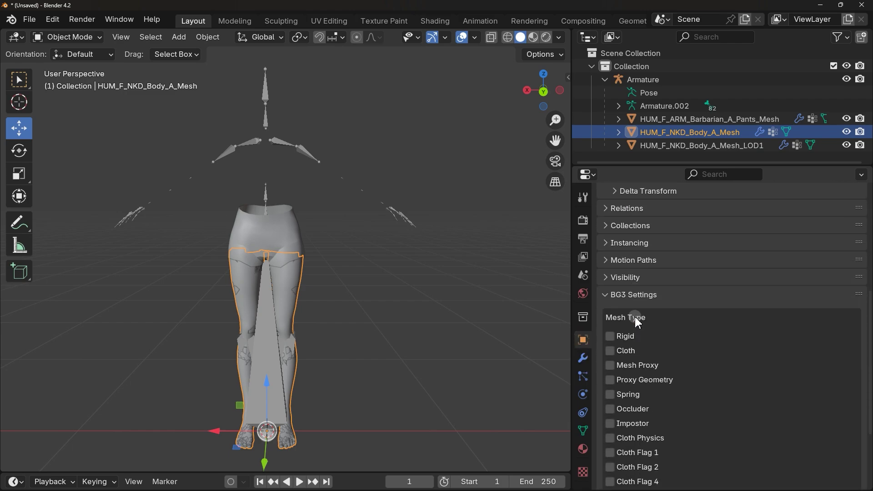
scroll(674, 300, "down", 5)
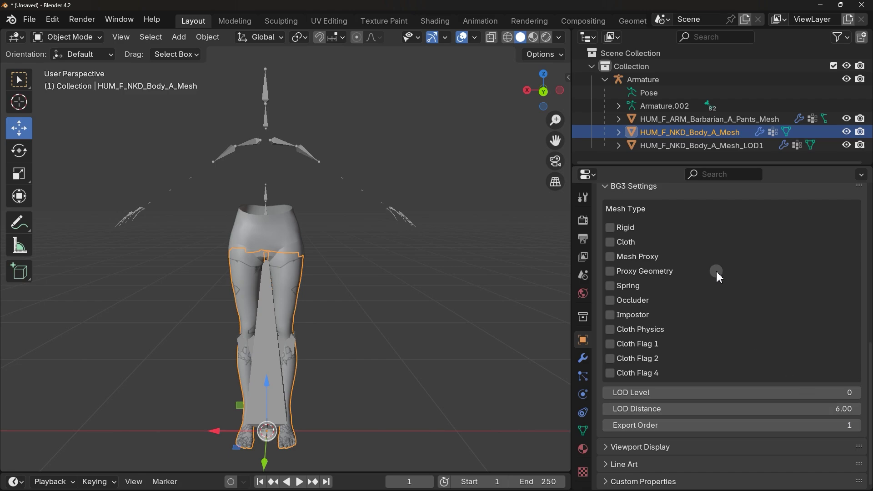
Step: Compare the BG3 export settings of the LOD1 body, barbarian pants and naked body meshes
left_click(692, 150)
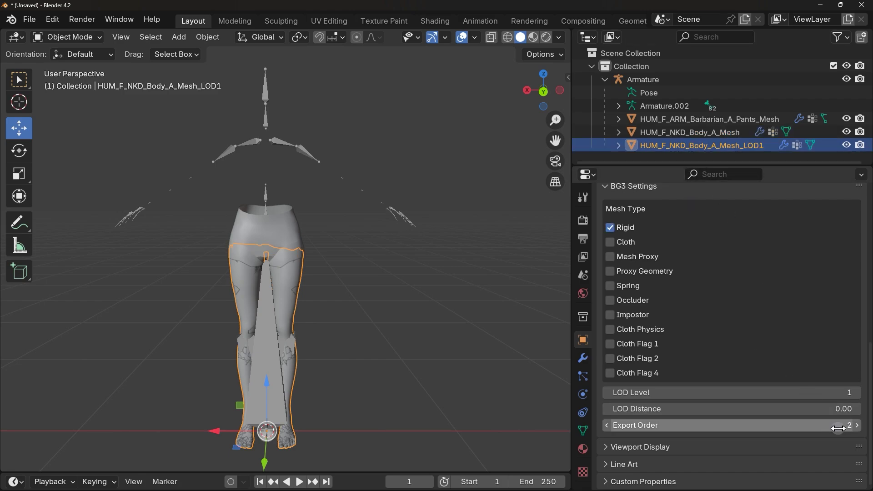
left_click(724, 120)
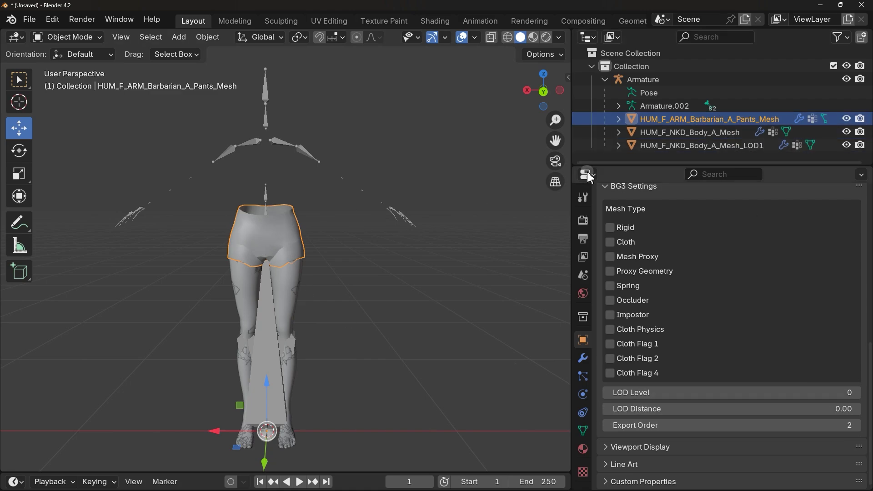
left_click(668, 145)
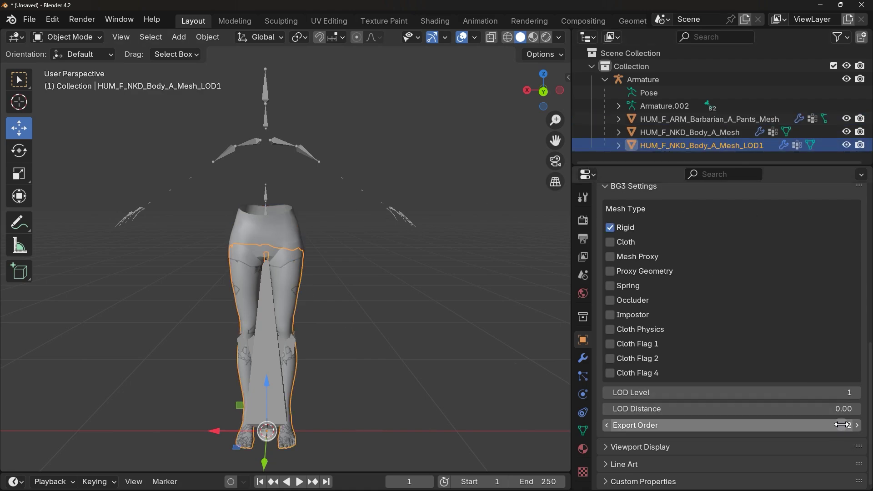
left_click(726, 120)
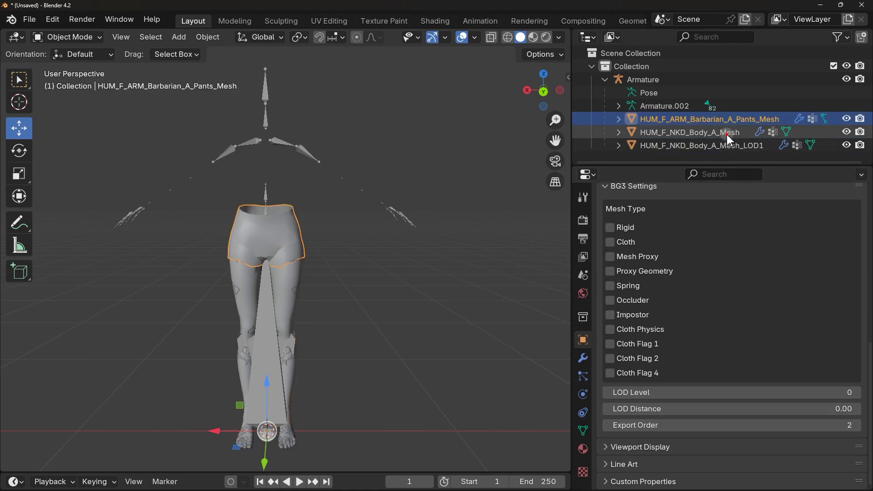
left_click(728, 136)
left_click(729, 146)
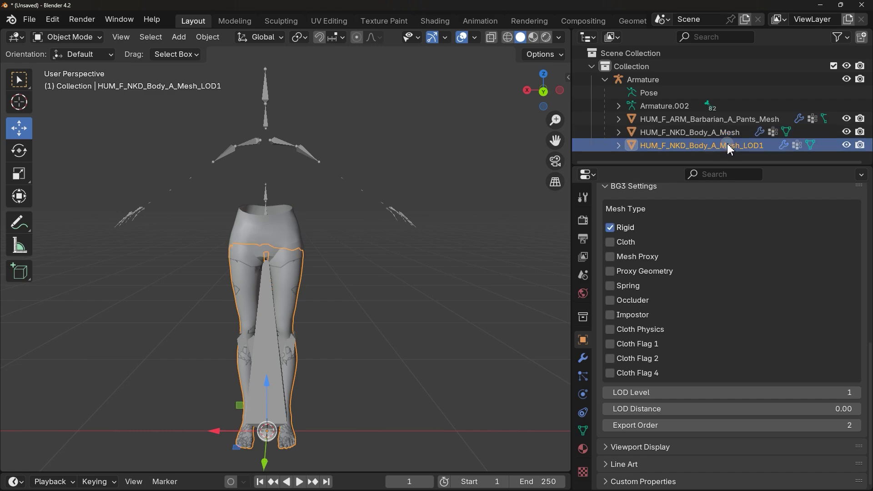
left_click(727, 121)
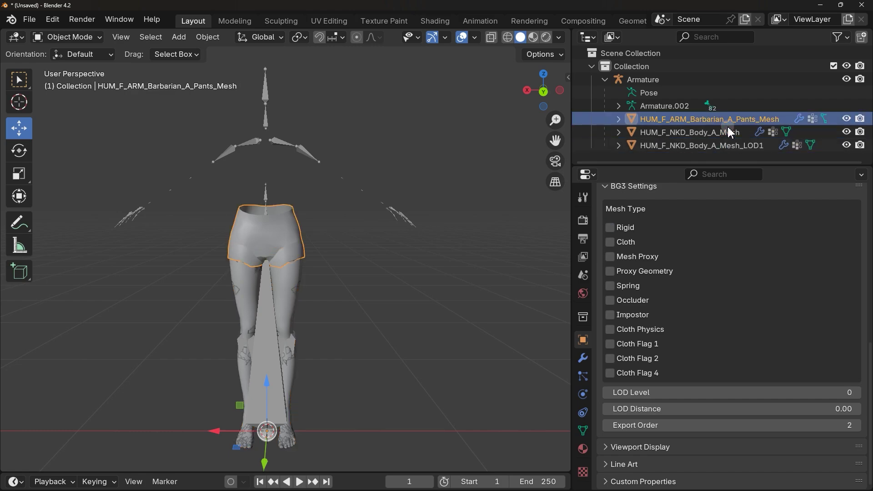
Step: Change the barbarian pants mesh Export Order from 4 to 1
left_click(848, 429)
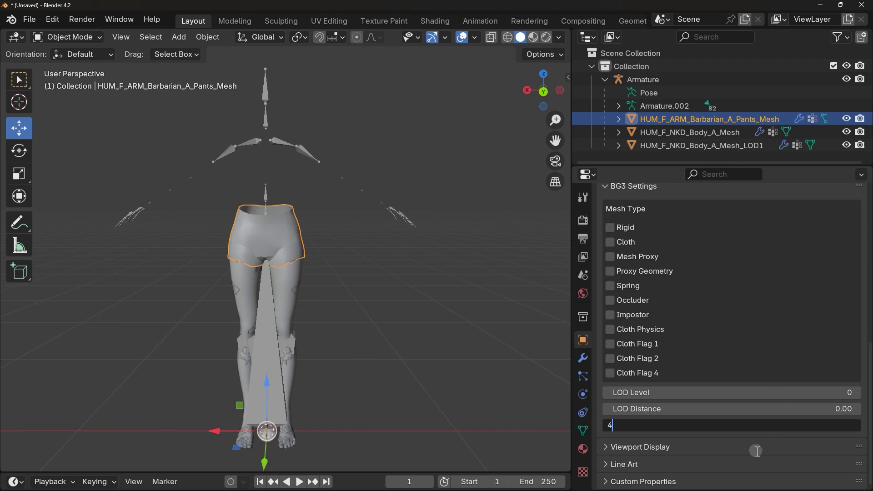
left_click(749, 438)
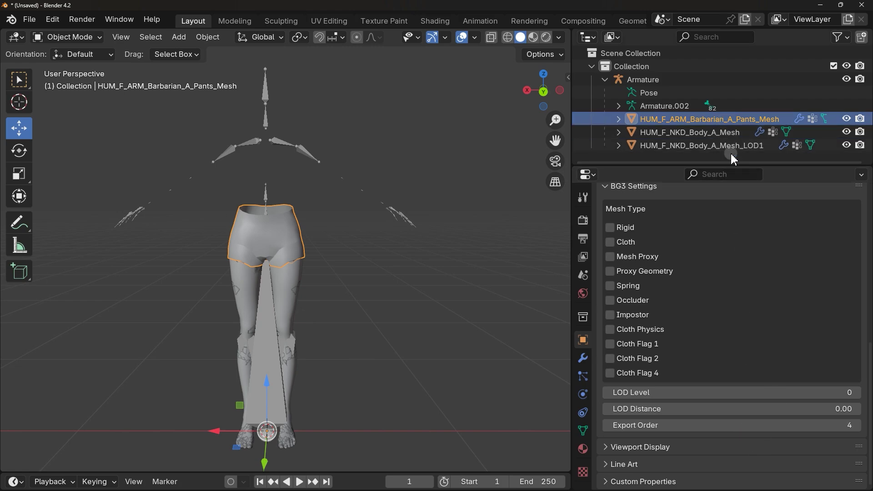
left_click(838, 428)
type("1")
key("Return")
Step: Set the naked body mesh Export Order to 2, then edit the LOD1 body's Export Order
left_click(714, 132)
left_click(826, 426)
type("2")
key("Return")
left_click(730, 145)
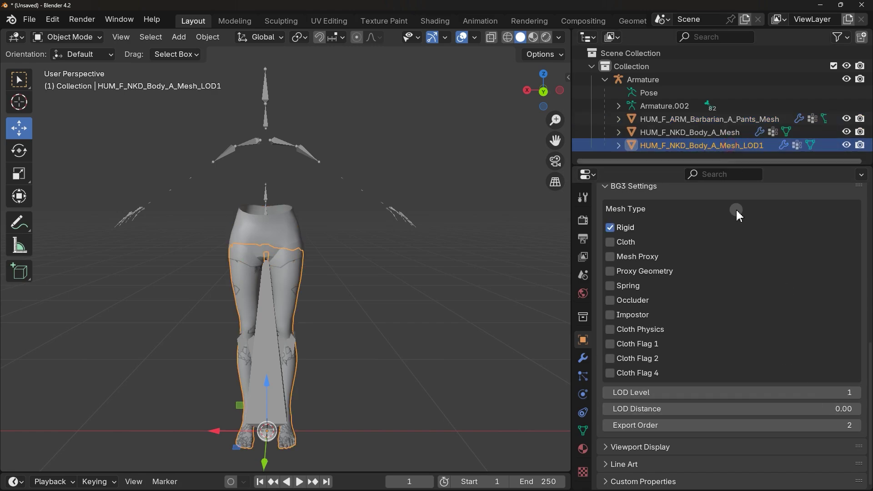
left_click(796, 425)
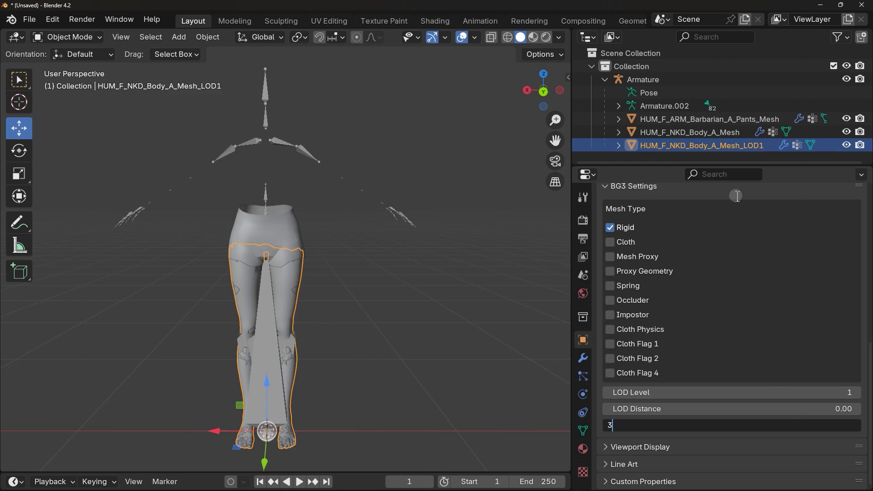
key("Return")
left_click(736, 145)
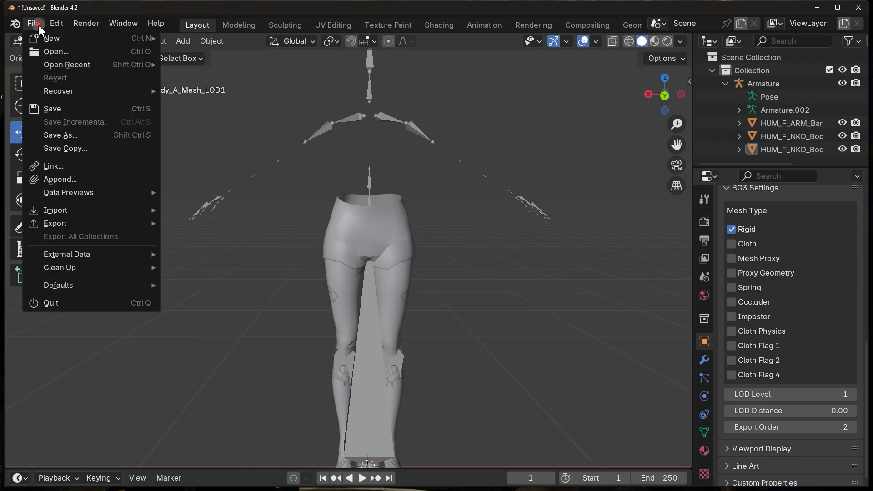
Step: Start a DOS2/BG3 Collada GR2 export and browse to the Desktop\MyMod folder
mouse_move(98, 227)
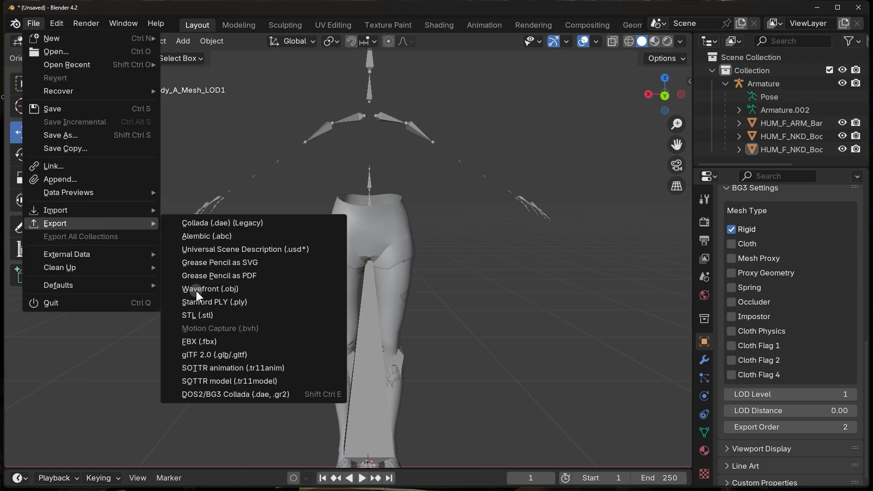
left_click(246, 395)
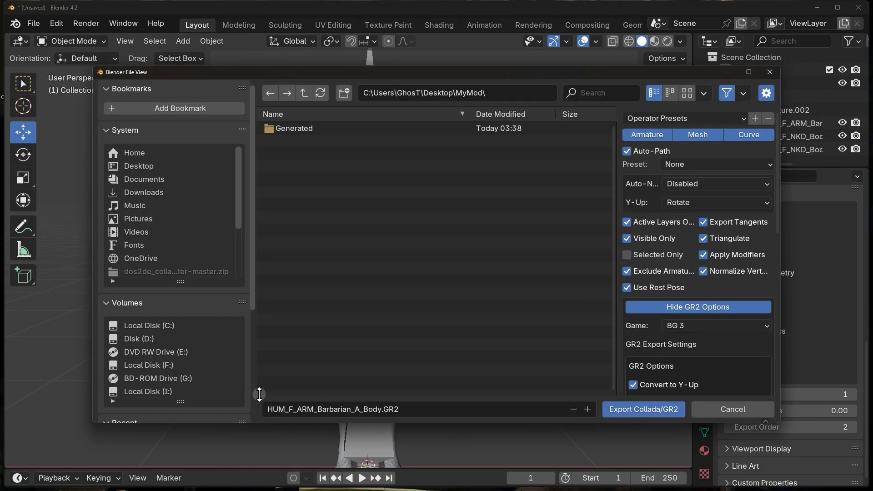
left_click(197, 166)
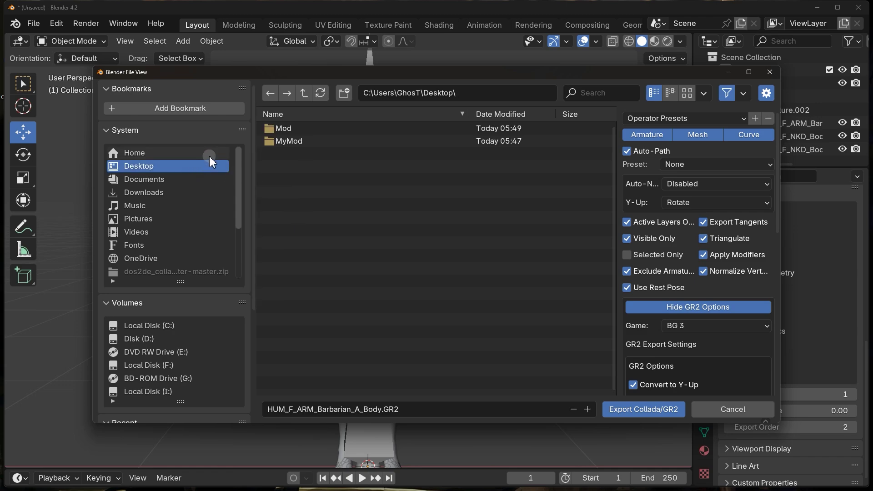
double_click(277, 141)
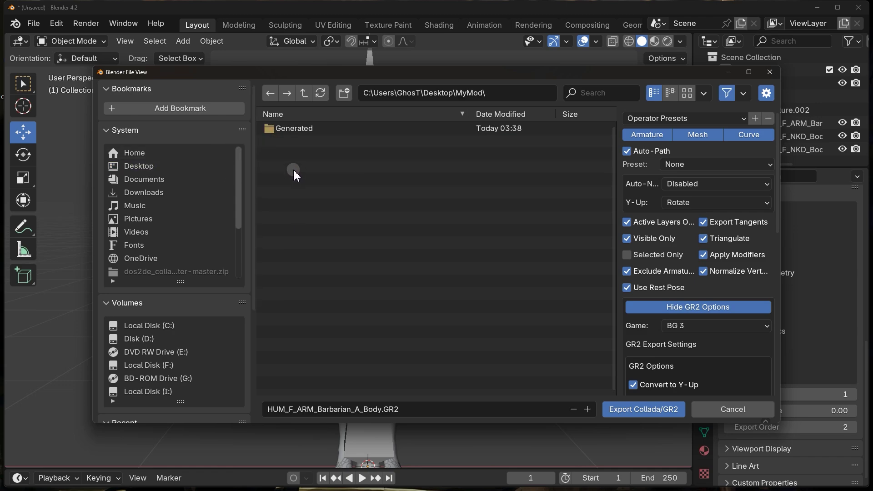
Step: Copy the original pants file name and paste it to name the export HUM_F_ARM_Barbarian_A_Pants.GR2
key("alt+Tab")
left_click(298, 326)
right_click(300, 324)
left_click(323, 357)
key("ctrl+c")
key("Return")
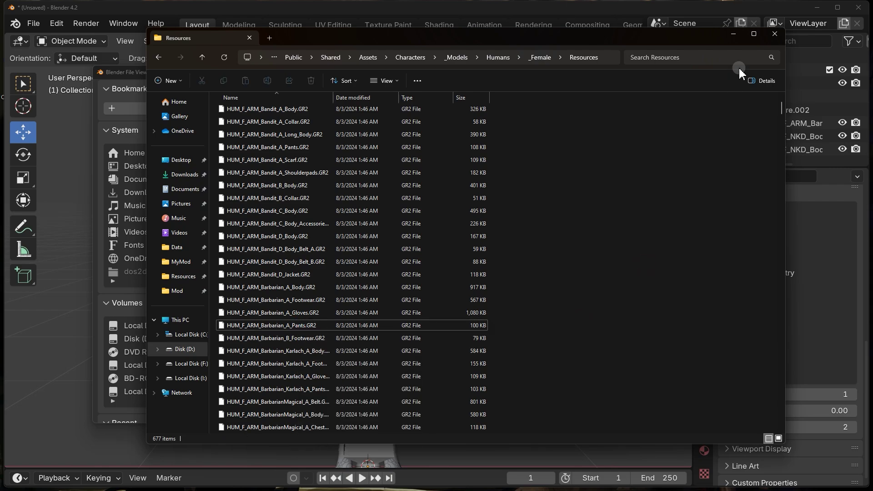
left_click(733, 34)
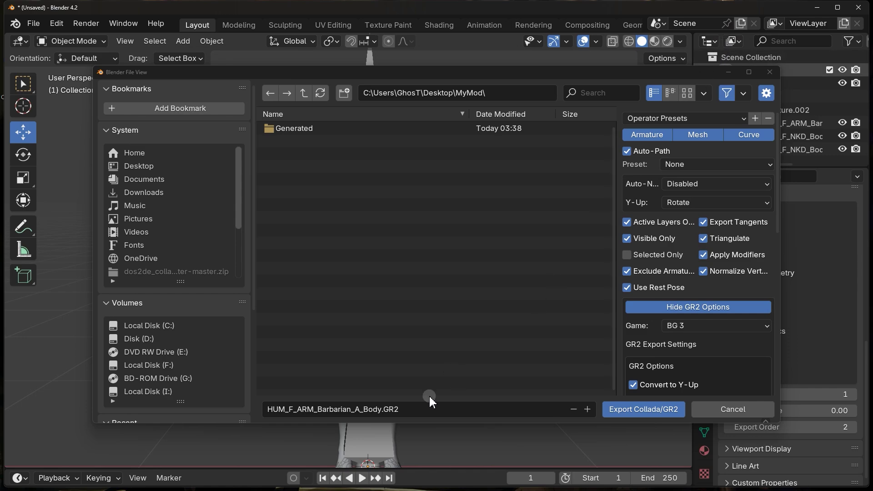
left_click(380, 409)
left_click_drag(382, 409, 283, 396)
key("ctrl+v")
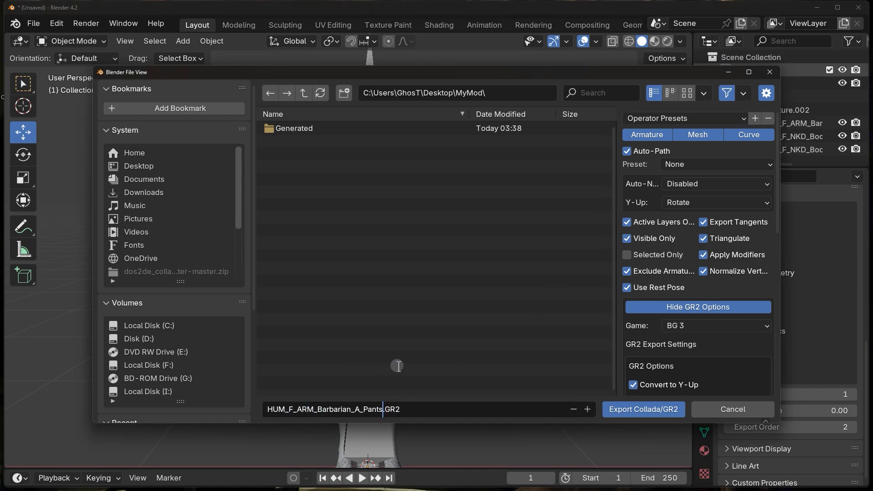
Step: Export the pants GR2, then rotate the High Elf barbarian in character creation to view the pants
left_click(654, 408)
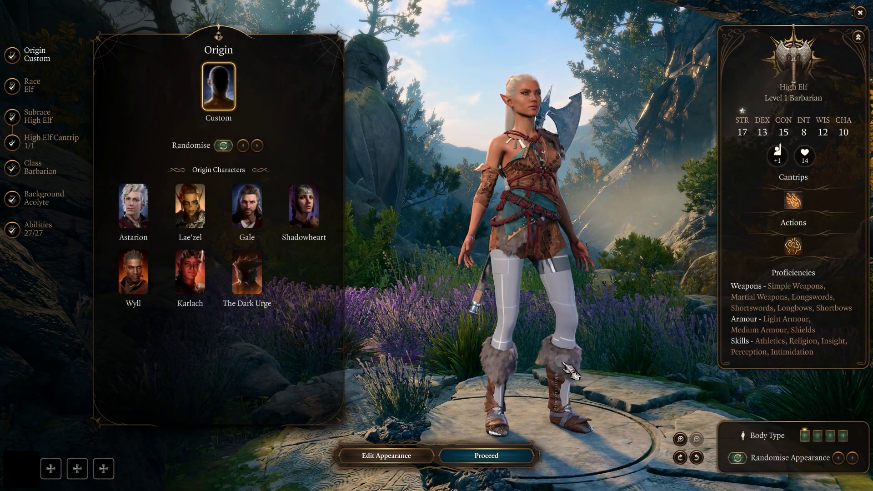
scroll(584, 393, "up", 3)
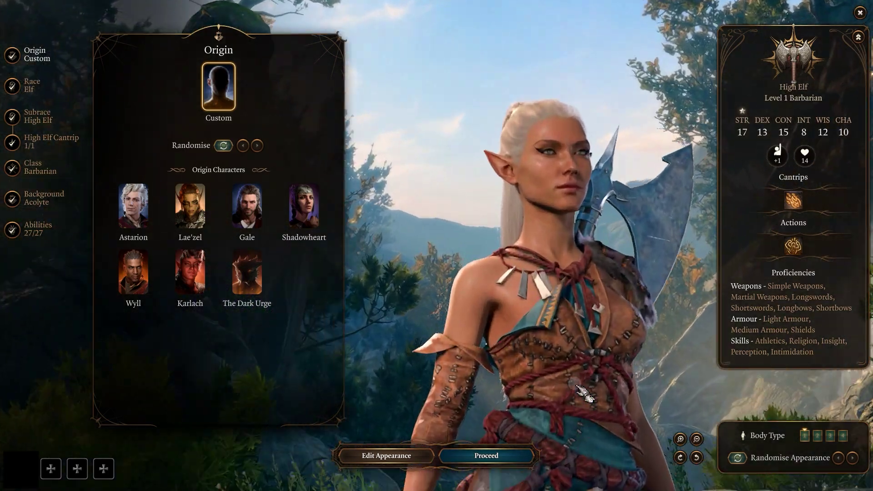
scroll(584, 393, "down", 5)
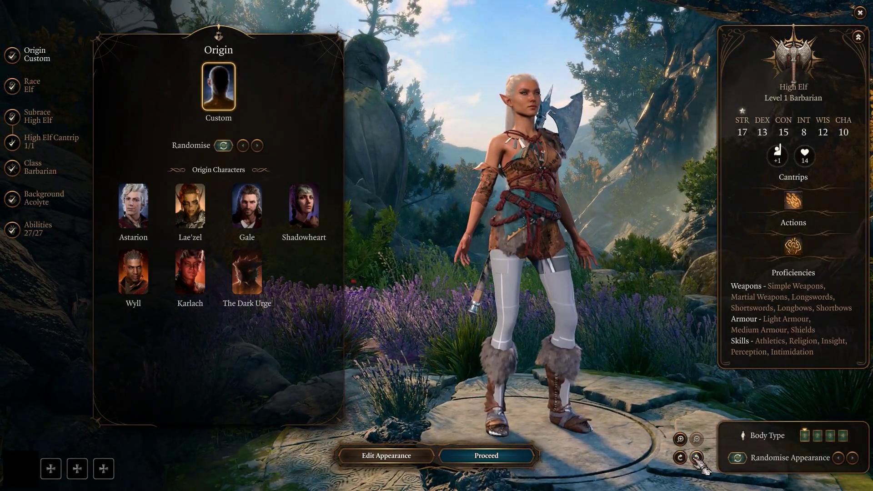
left_click(696, 458)
left_click_drag(697, 457, 681, 458)
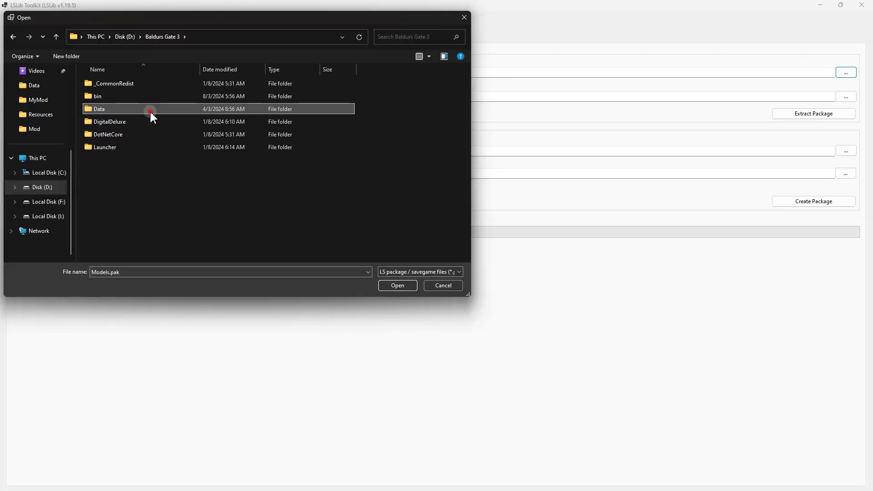
Step: Choose Textures.pak from the game's Data folder as the package path
double_click(150, 111)
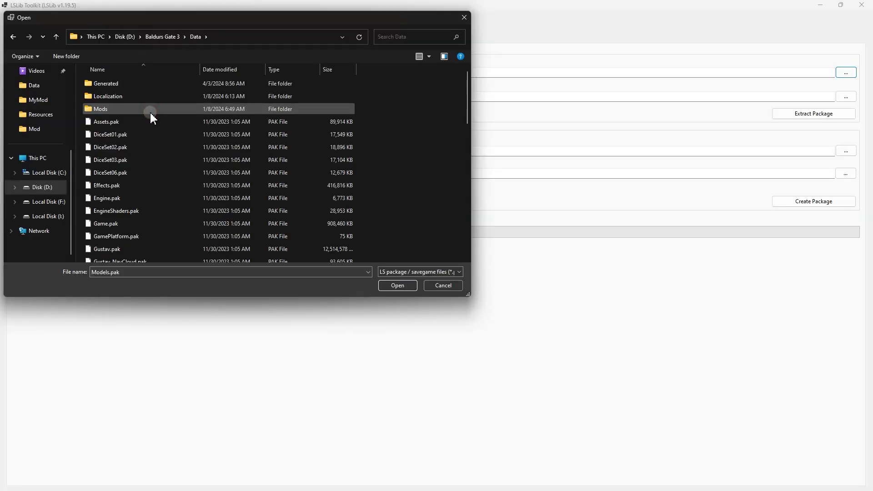
scroll(150, 119, "down", 6)
left_click(136, 205)
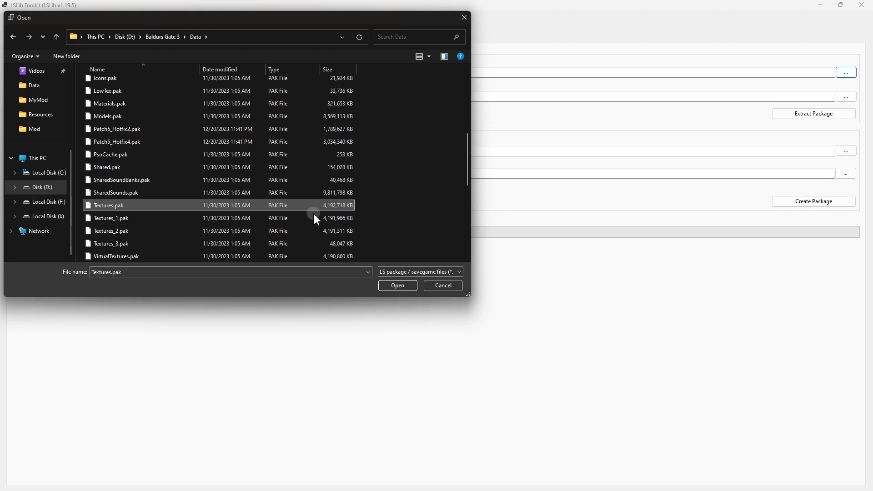
left_click(399, 286)
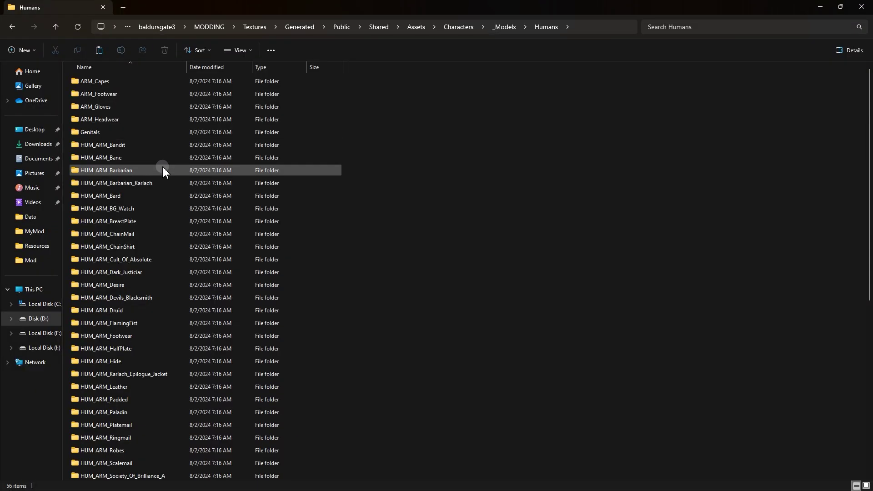
Step: Open Humans > HUM_ARM_Barbarian > Resources to view the 26 extracted DDS textures
double_click(162, 166)
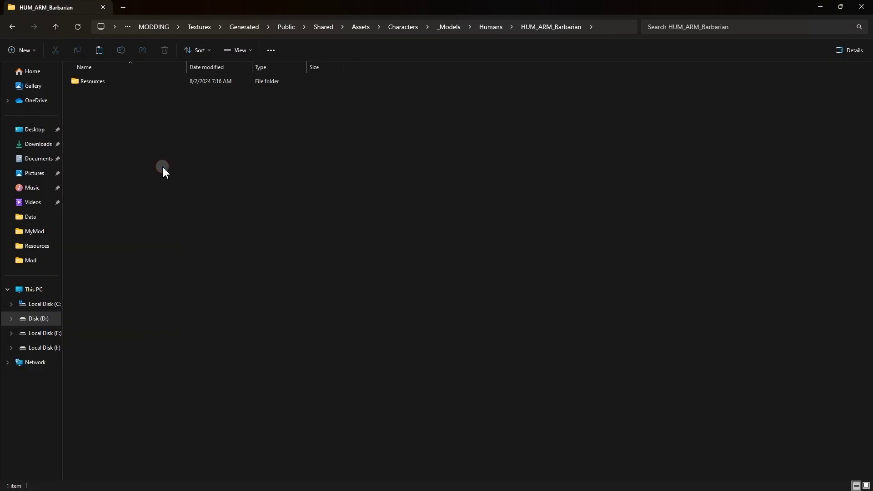
double_click(140, 82)
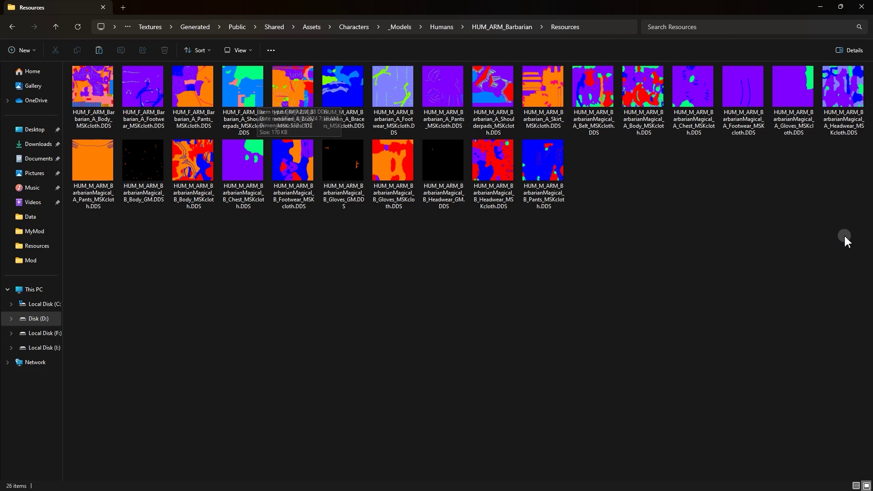
left_click_drag(846, 240, 73, 66)
left_click(300, 237)
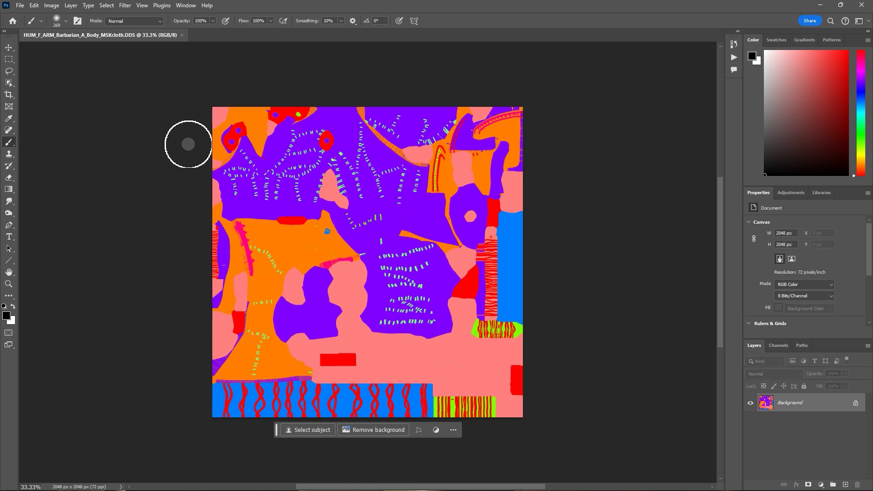
Step: Brush black across the top of the Body_MSKcloth texture to mask that cloth area
mouse_move(195, 122)
left_mouse_down()
mouse_move(464, 121)
mouse_move(471, 128)
mouse_move(176, 151)
mouse_move(549, 155)
mouse_move(160, 169)
mouse_move(513, 170)
mouse_move(181, 191)
mouse_move(495, 197)
mouse_move(100, 233)
mouse_move(626, 250)
left_mouse_up()
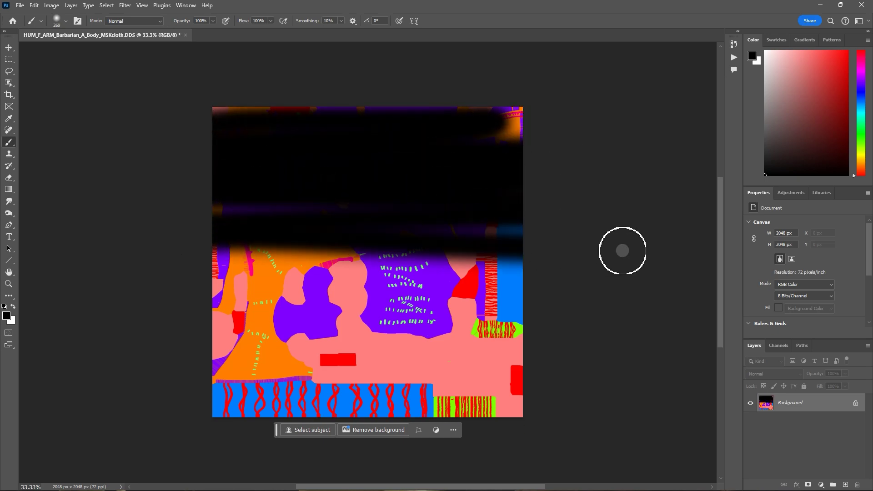